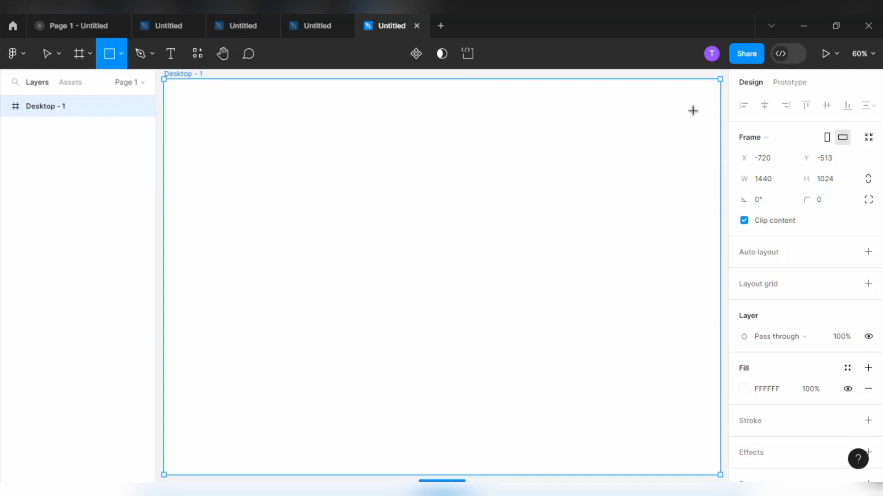
Step: Draw a rectangle in the Desktop - 1 frame and set its size to 1150 by 590
mouse_move(366, 78)
left_mouse_down()
mouse_move(378, 137)
mouse_move(693, 299)
mouse_move(675, 306)
left_mouse_up()
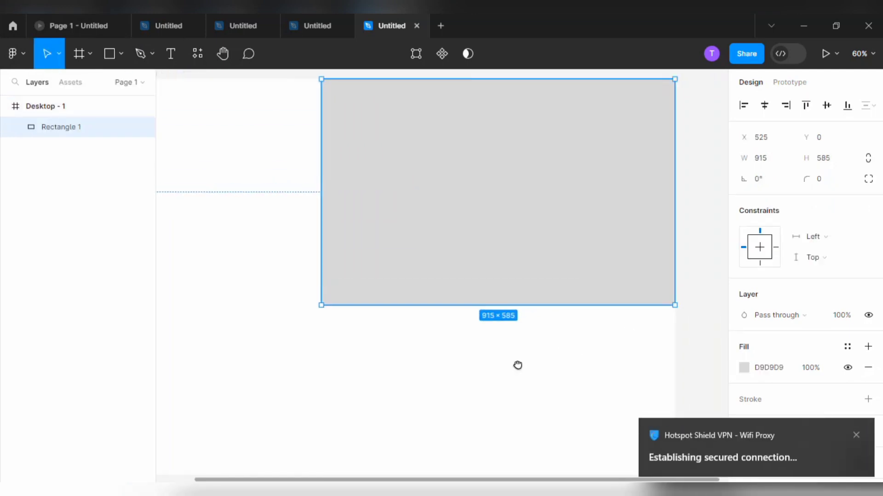
left_click_drag(518, 367, 558, 385)
left_click(766, 158)
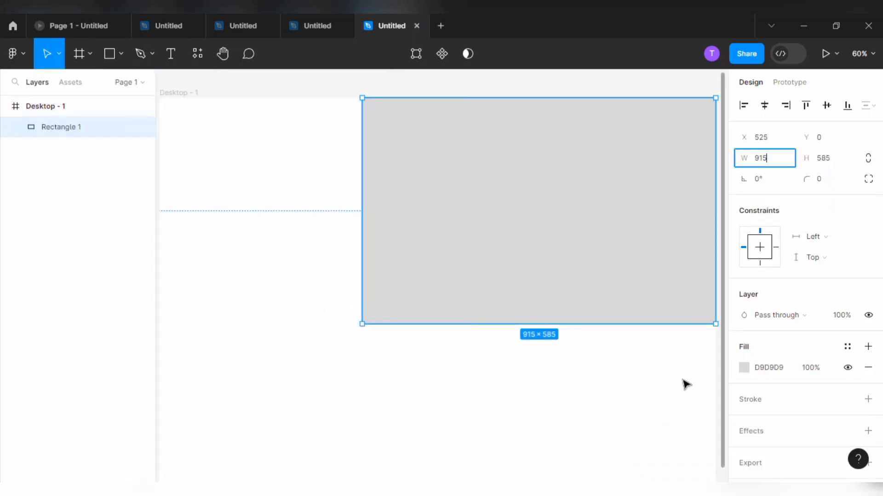
type("1150")
left_click(844, 163)
type("590")
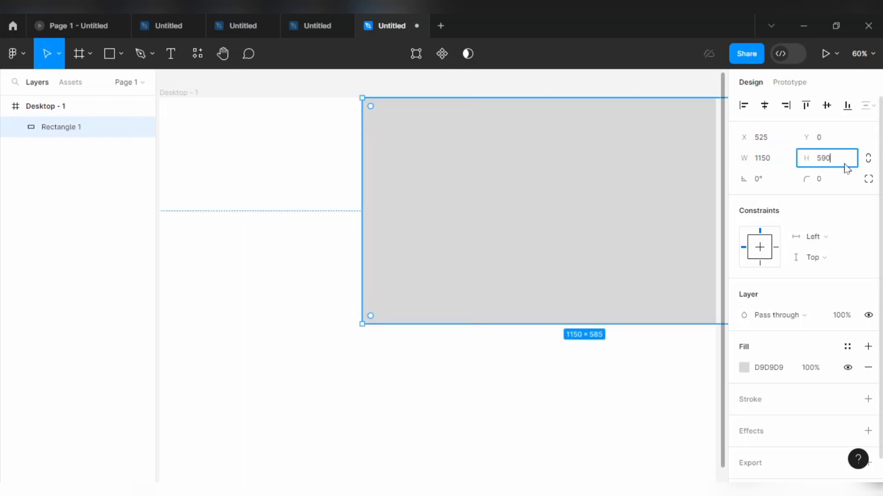
key("Escape")
Step: Move the rectangle flush with the frame's right edge and pull its lower-left corner inward to slant that side
left_click(570, 285)
left_click_drag(570, 285, 577, 284)
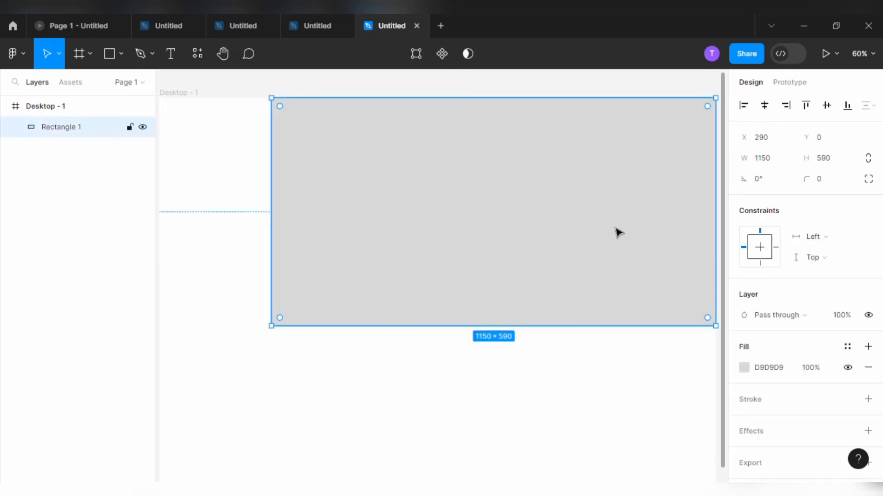
key("Return")
left_click_drag(272, 326, 396, 243)
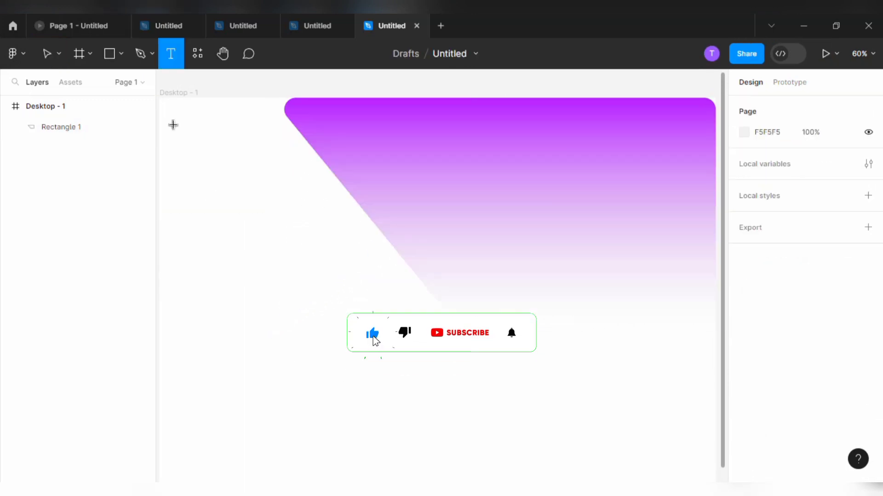
Step: Add the text NEW EFFECT in the frame's upper-left corner, formatted as Inter Semi Bold at size 16
left_click(176, 115)
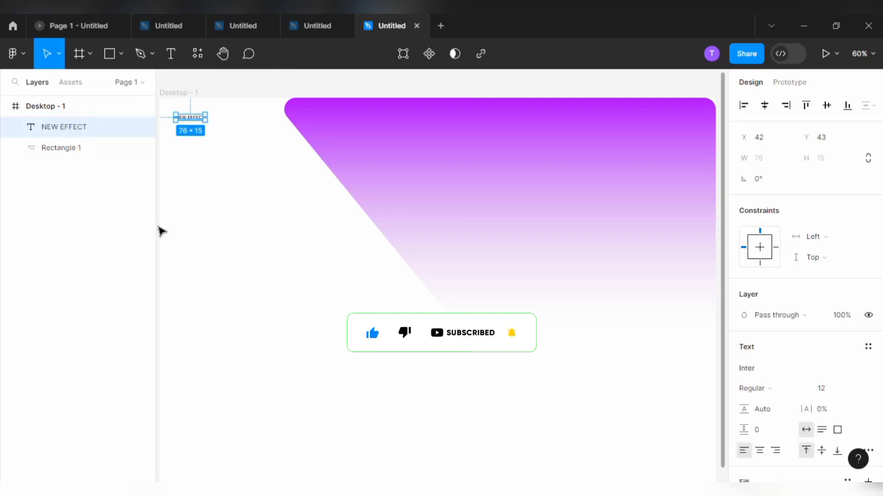
left_click(754, 389)
left_click(772, 240)
left_click(834, 392)
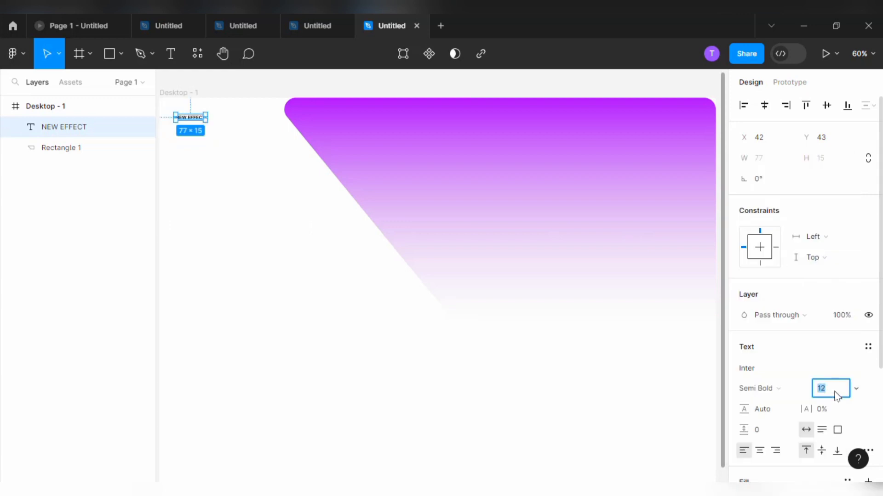
left_click(262, 402)
Step: Add white HOME and ABOUTS menu labels in a row along the upper part of the purple shape
key("t")
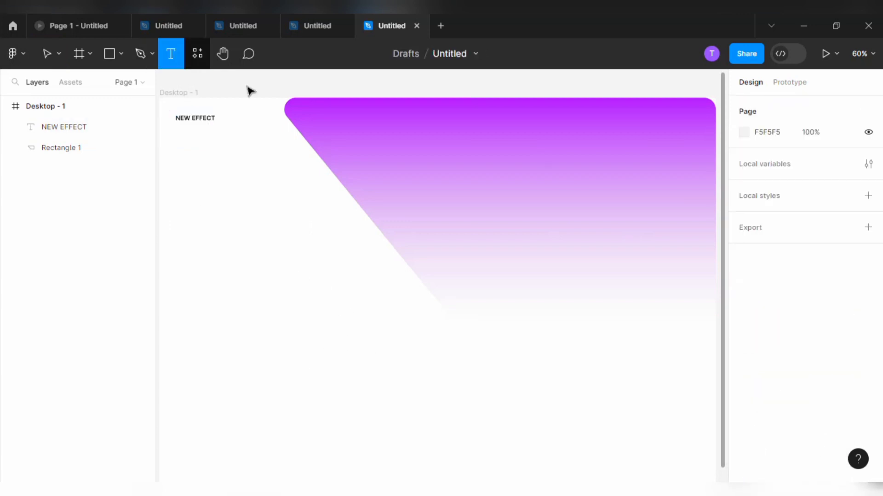
left_click(318, 111)
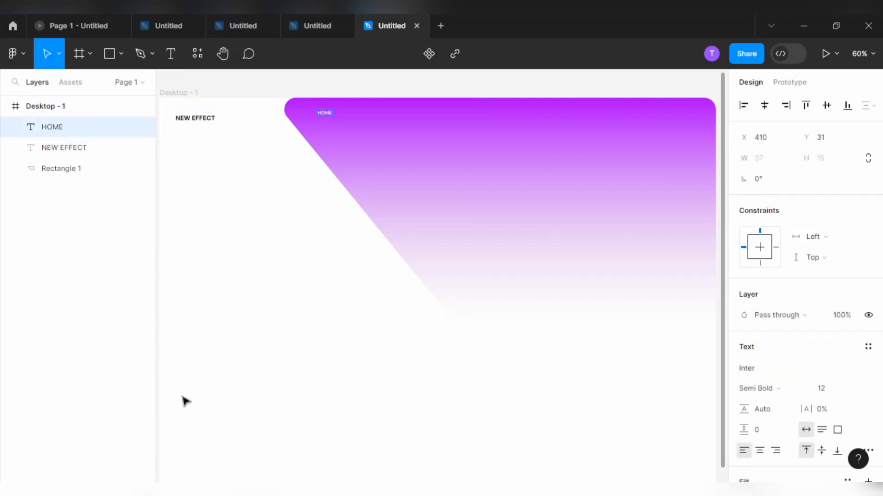
left_click_drag(325, 112, 378, 112)
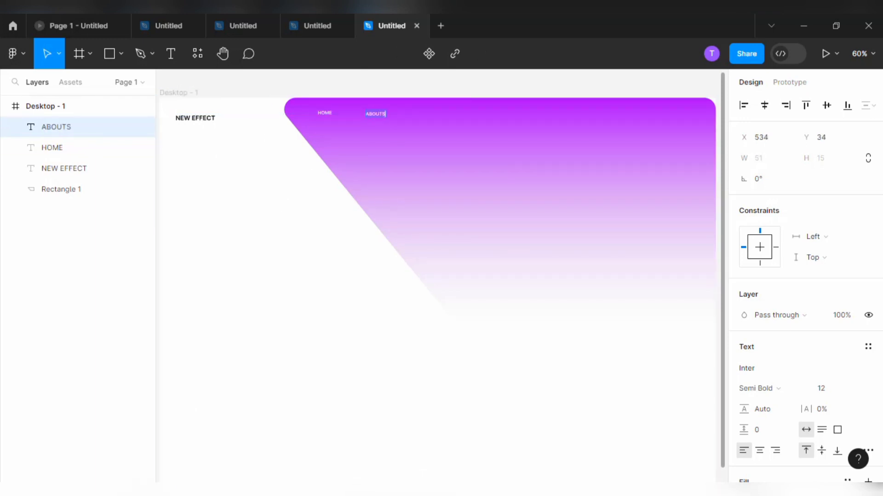
left_click(415, 174)
left_click(262, 271)
Step: Duplicate the menu labels along the row to add SERVICES, NEWS and CONTATS US
left_click_drag(374, 114, 374, 180)
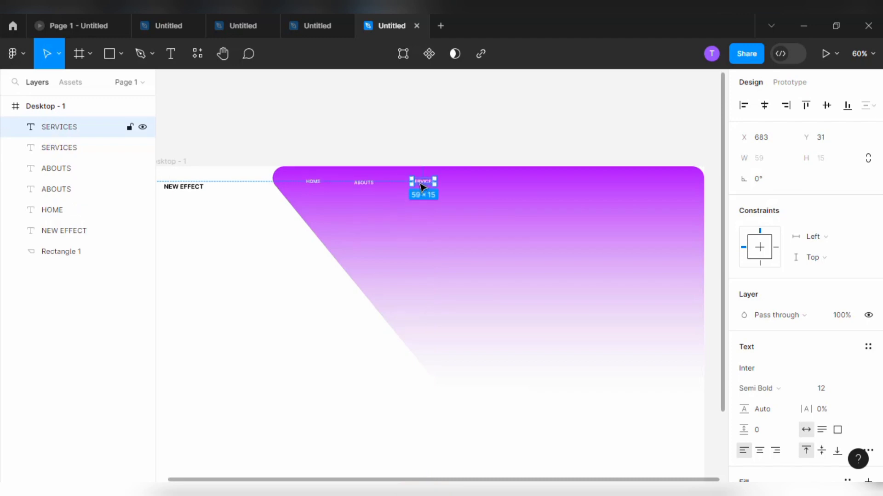
left_click_drag(419, 186, 470, 197)
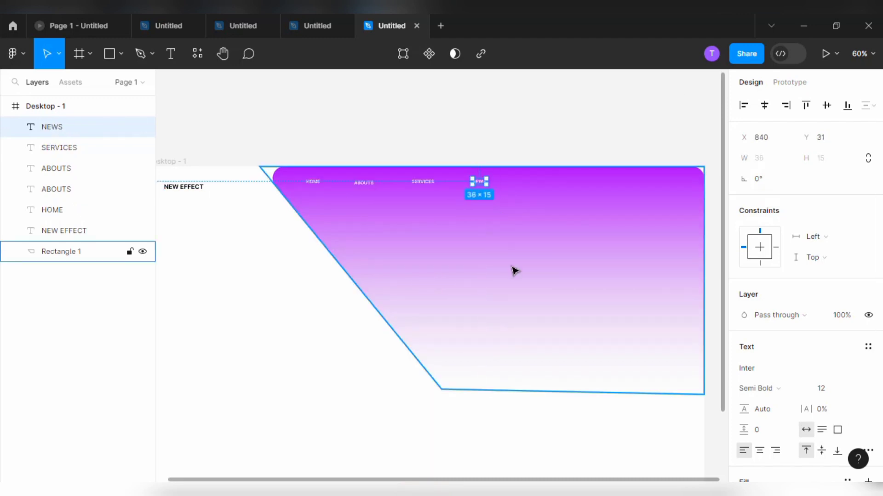
left_click_drag(478, 184, 478, 184)
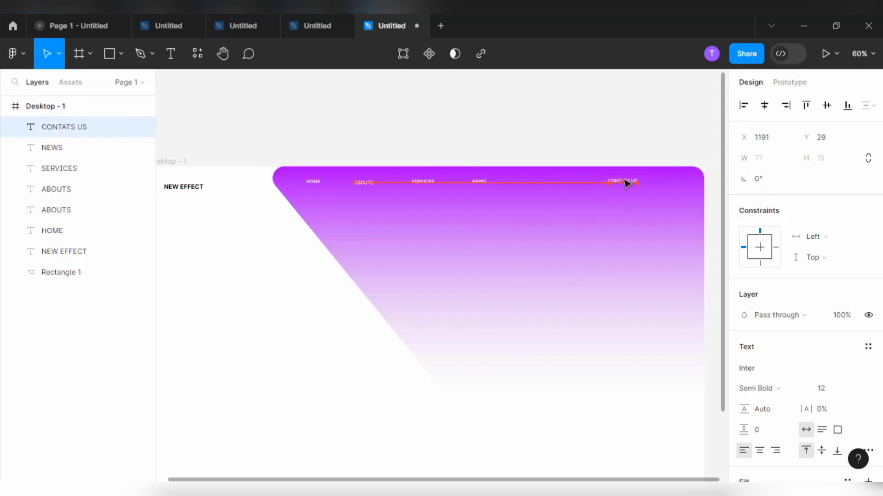
Step: Spread the CONTATS US, NEWS, SERVICES and ABOUTS labels along the menu row and delete the duplicate ABOUTS
left_click_drag(627, 183, 617, 184)
left_click_drag(479, 182, 517, 182)
left_click_drag(426, 181, 443, 183)
left_click_drag(364, 183, 385, 183)
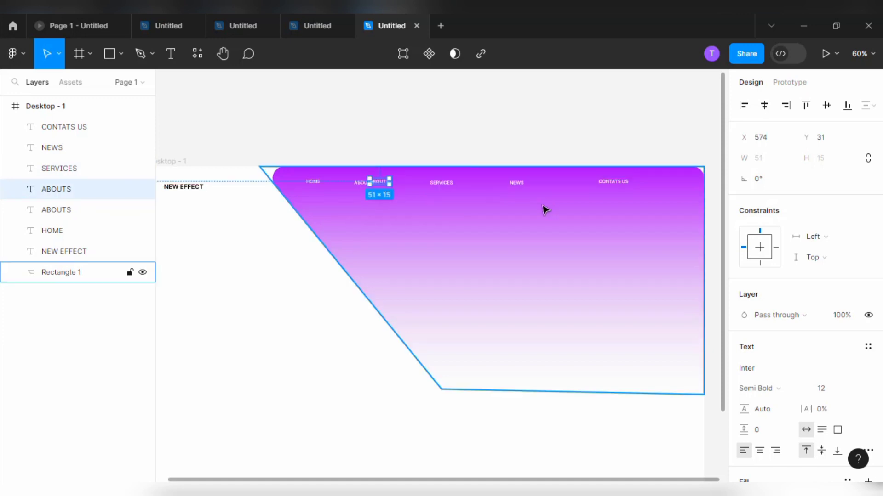
left_click(361, 182)
key("Delete")
Step: Shift the purple stop of the large shape's linear gradient close to its transparent end
left_click(528, 202)
left_click(685, 143)
left_click(597, 357)
left_click(743, 367)
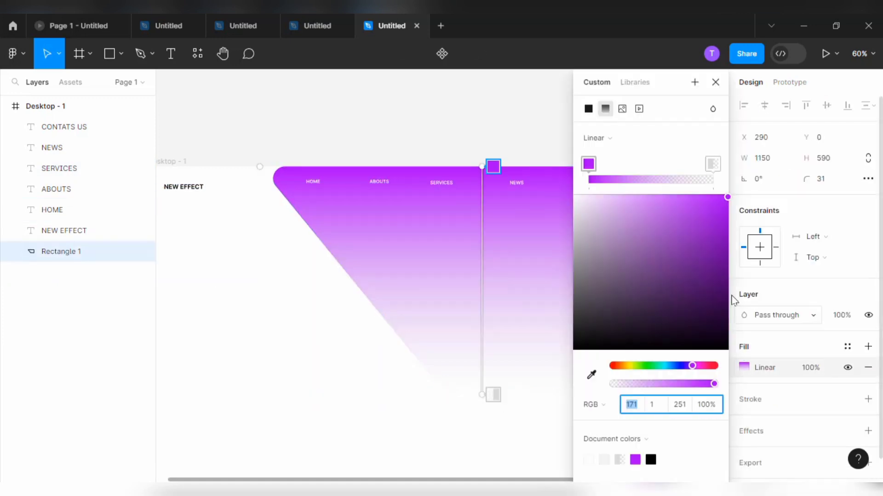
left_click_drag(692, 366, 692, 365)
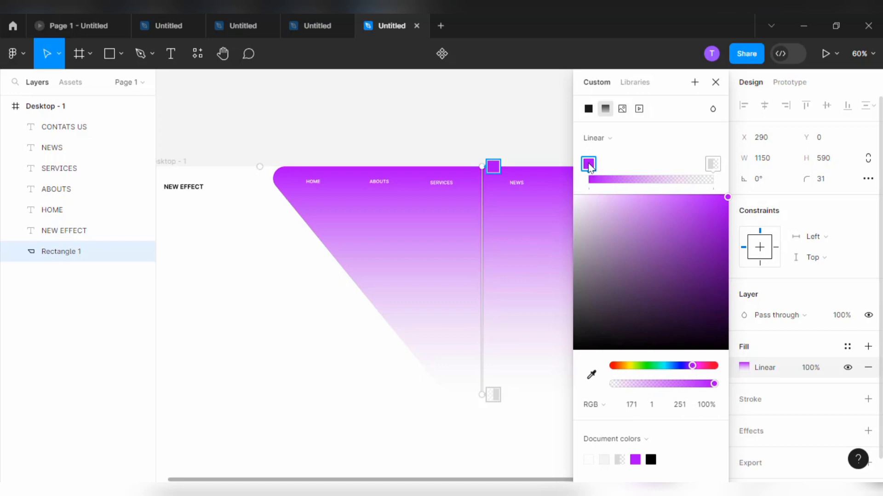
left_click_drag(589, 167, 692, 175)
left_click(715, 81)
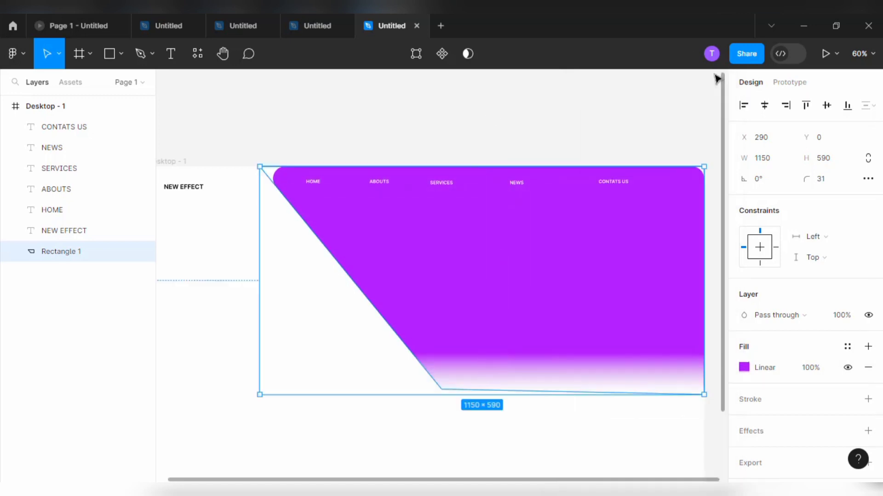
Step: Lower the CONTATS US label slightly and shift NEWS and SERVICES further right in the menu row
left_click(614, 184)
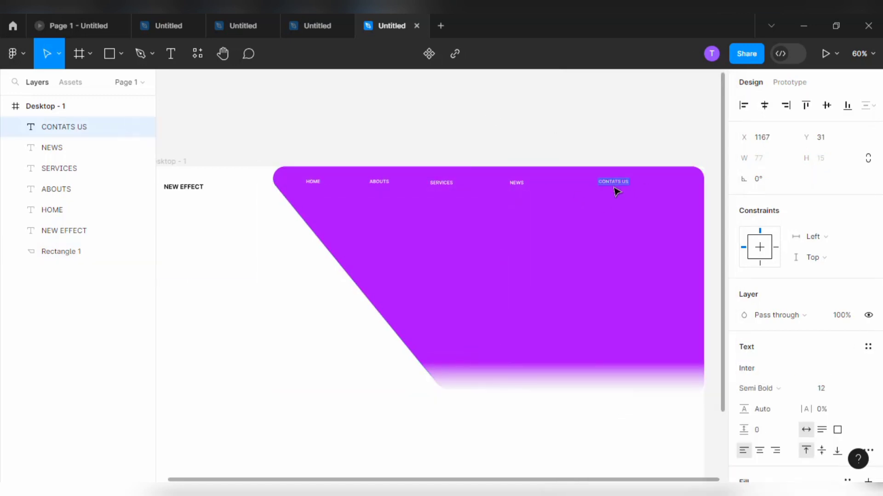
left_click_drag(625, 184, 621, 185)
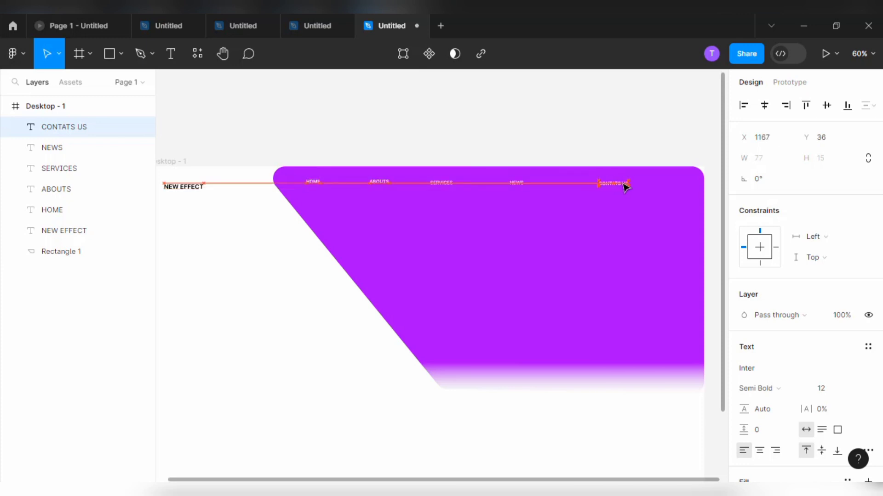
mouse_move(519, 184)
left_mouse_down()
mouse_move(544, 185)
mouse_move(535, 185)
left_mouse_up()
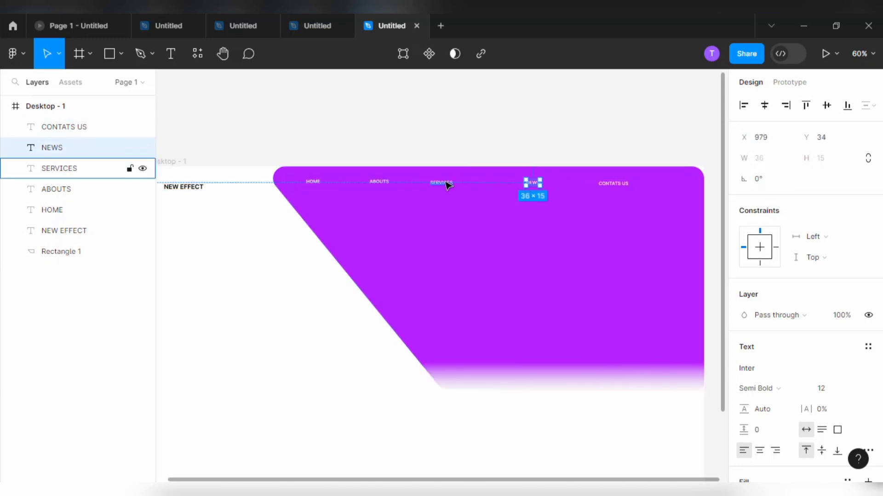
left_click_drag(447, 185, 457, 189)
left_click(520, 110)
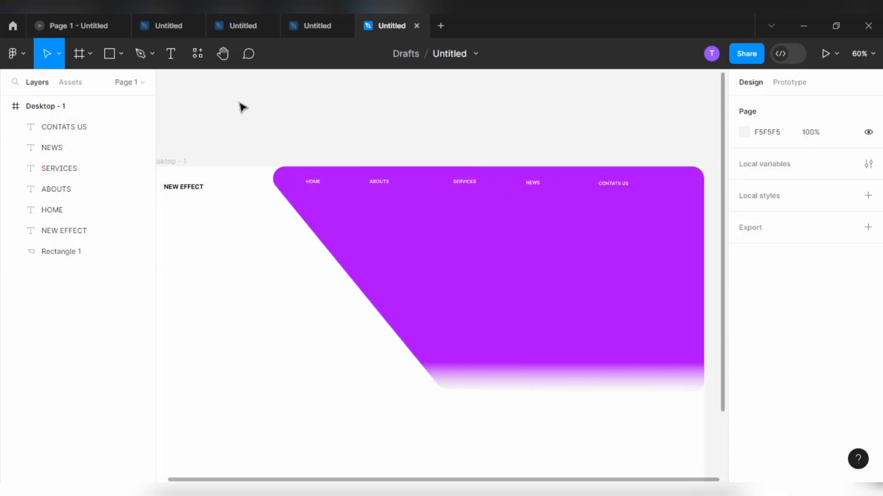
Step: Draw a search box rectangle about 104 by 29 after the CONTATS US label
key("r")
mouse_move(651, 173)
left_mouse_down()
mouse_move(691, 184)
mouse_move(678, 186)
left_mouse_up()
left_click(650, 108)
left_click(682, 183)
Step: Bring the magnifying-glass clipart image into the canvas above the frame
left_click(456, 493)
left_click_drag(304, 275, 595, 162)
key("Return")
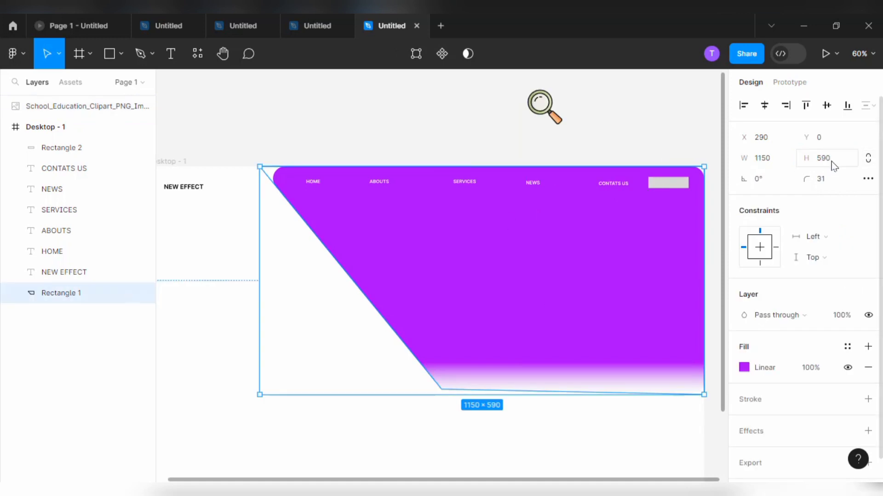
Step: Place the magnifying-glass image over the right end of the search box and scale it to a height of 30
type("50")
left_click(470, 442)
left_click_drag(544, 105, 684, 184)
left_click(831, 156)
type("30")
left_click(543, 425)
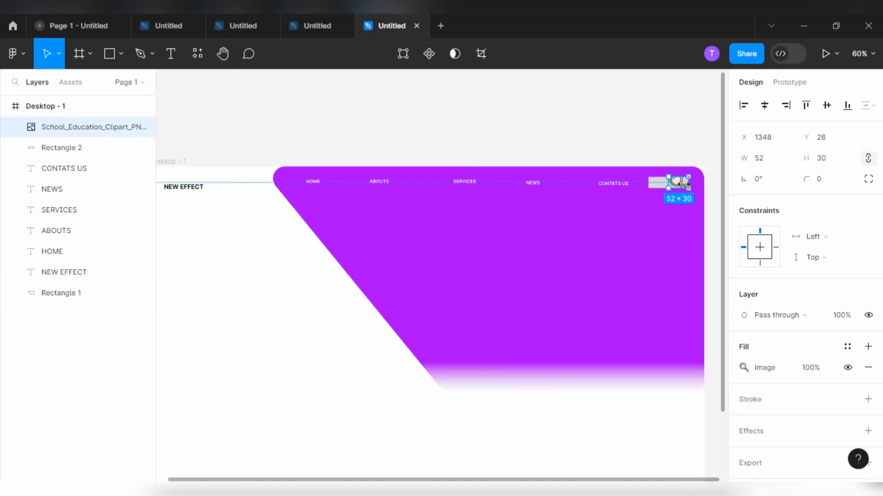
key("Escape")
left_click(614, 183)
left_click_drag(614, 184, 668, 186)
key("Delete")
Step: Add the text SEARCH inside the search box, beside the magnifying glass
key("t")
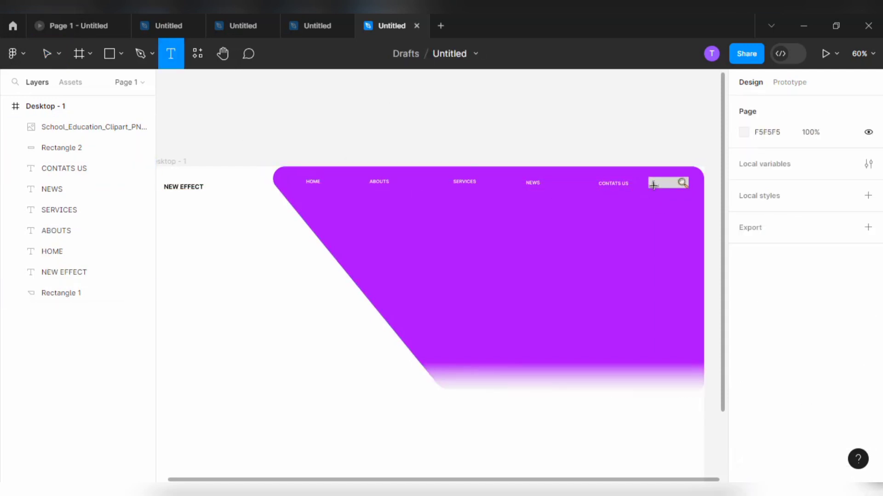
left_click(655, 184)
type("SEARCH")
left_click_drag(669, 188, 669, 184)
left_click(663, 158)
left_click(629, 133)
Step: Align the SEARCH text and the search box rectangle on their vertical centers
left_click(650, 187)
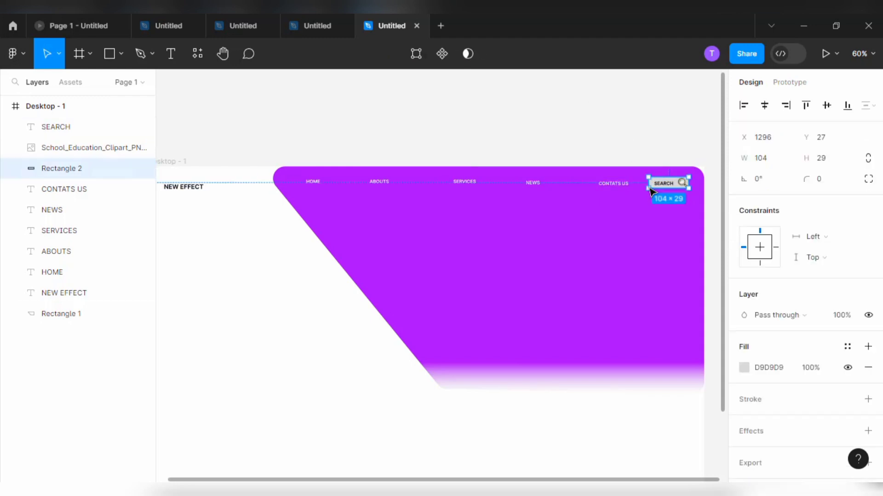
left_click(658, 185)
left_click(650, 159)
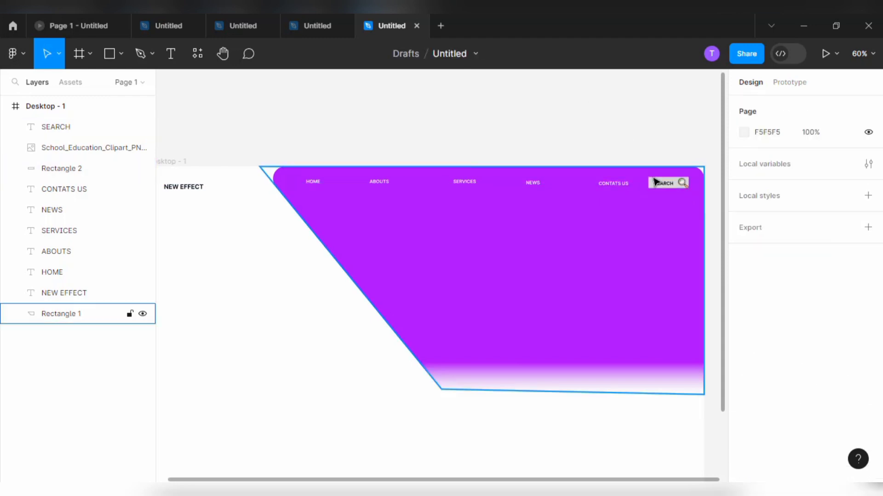
left_click(655, 180)
left_click(661, 183, "shift")
left_click(827, 106, "shift")
key("ctrl+z")
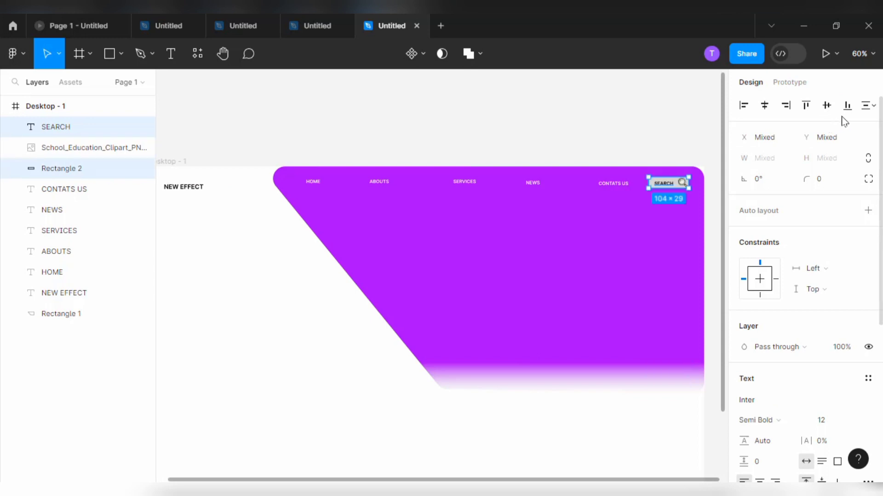
left_click(872, 107)
left_click(833, 141)
left_click(872, 107)
left_click(750, 149)
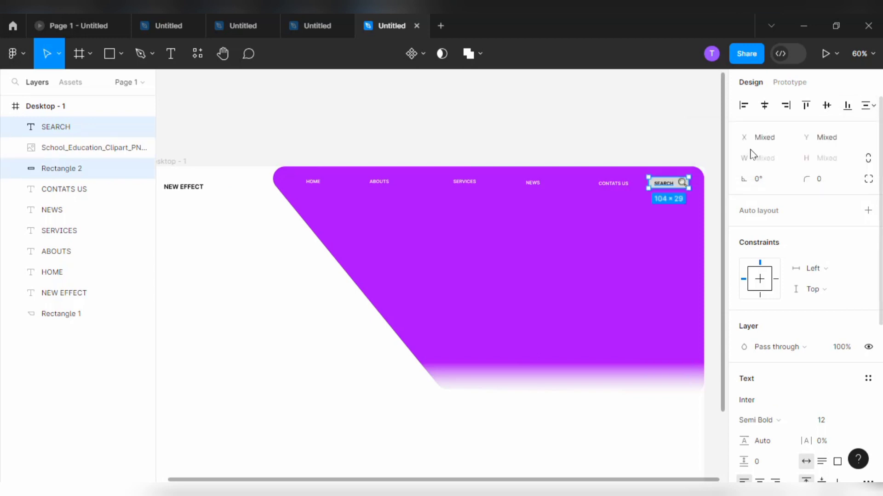
left_click(826, 108)
left_click(619, 109)
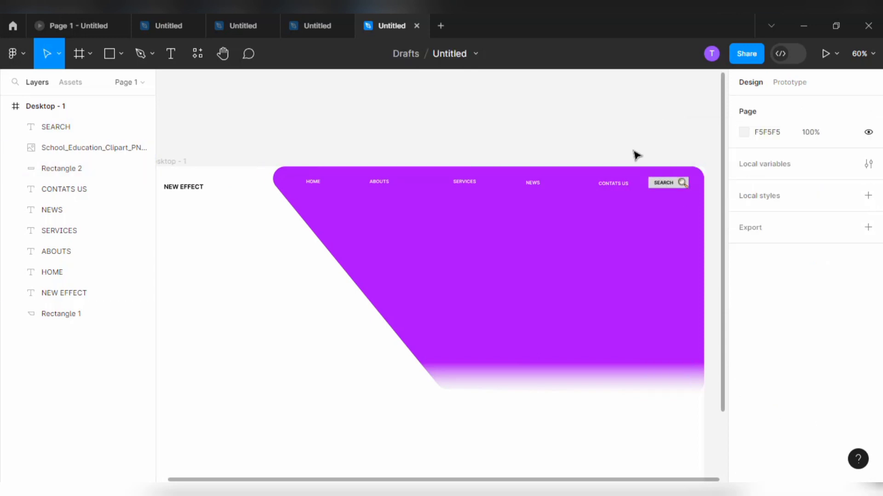
Step: Align the HOME, ABOUTS, SERVICES, NEWS and CONTATS US labels on their vertical centers
left_click(313, 182)
left_click(378, 183, "shift")
left_click(460, 186, "shift")
left_click(469, 183, "shift")
left_click(314, 182)
left_click(379, 182, "shift")
left_click(466, 183, "shift")
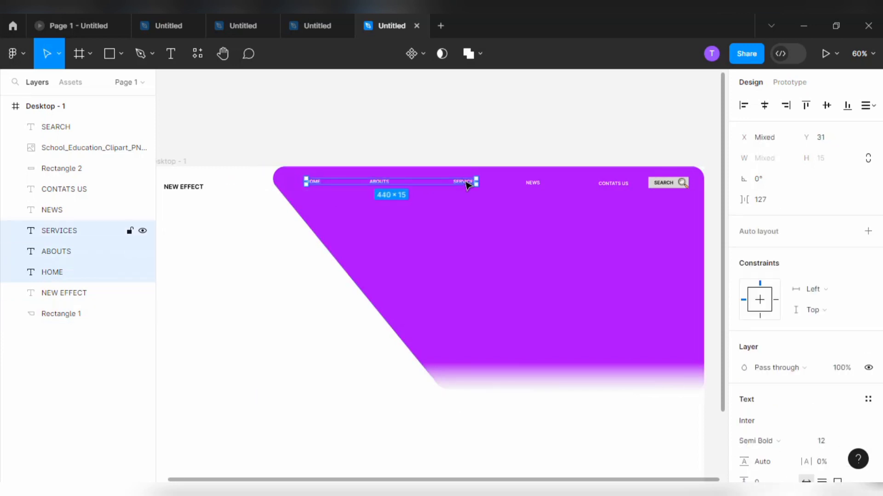
left_click(533, 184, "shift")
left_click(607, 185, "shift")
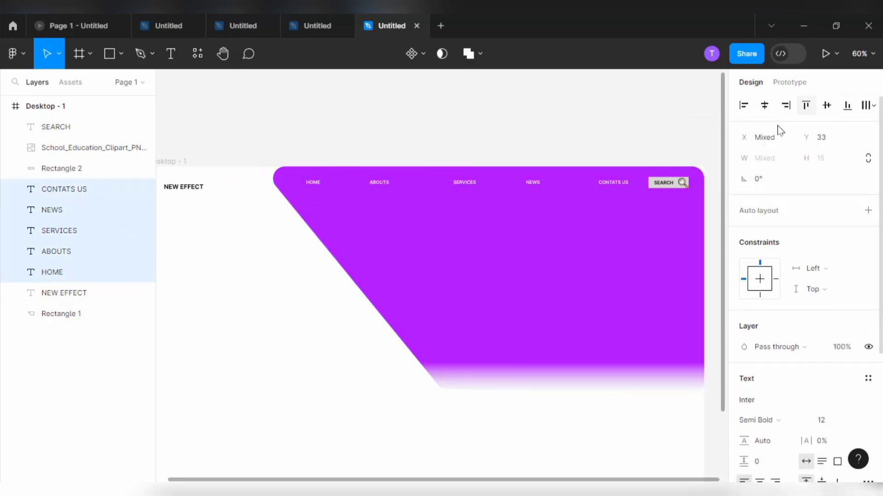
key("Escape")
Step: Move the CONTATS US label a little left and raise the NEW EFFECT text to the menu row's level
mouse_move(614, 183)
left_mouse_down()
mouse_move(600, 188)
mouse_move(605, 183)
left_mouse_up()
left_click(603, 131)
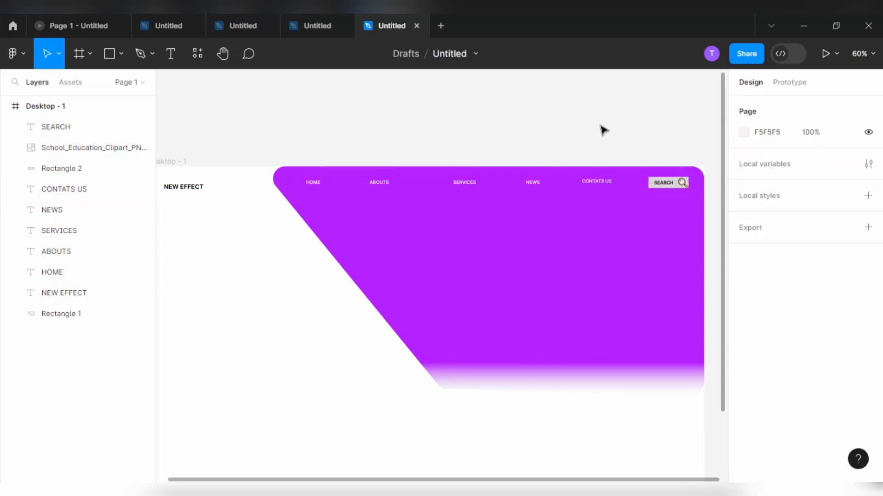
left_click_drag(186, 185, 186, 174)
scroll(772, 303, "down", 2)
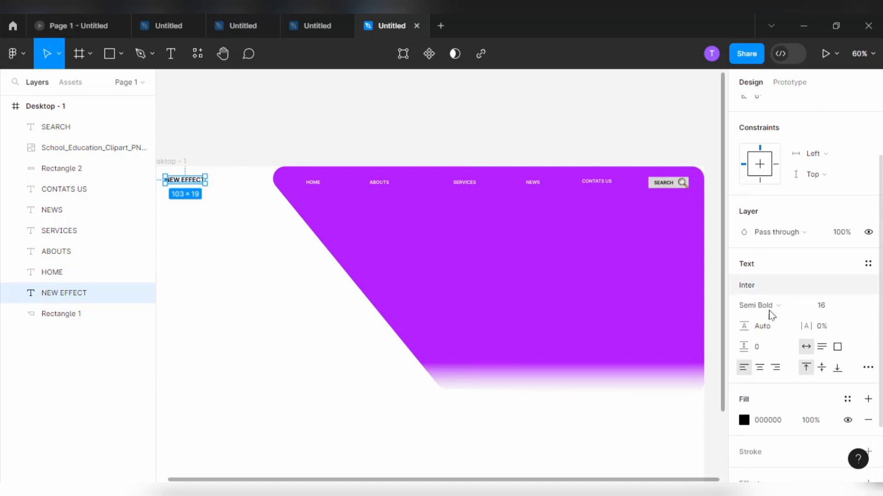
Step: Return the large shape's colored gradient stop to the start of the gradient and change its hue to magenta
left_click(662, 304)
left_click(744, 341)
left_click_drag(695, 165, 588, 164)
left_click_drag(692, 366, 697, 365)
left_click(714, 83)
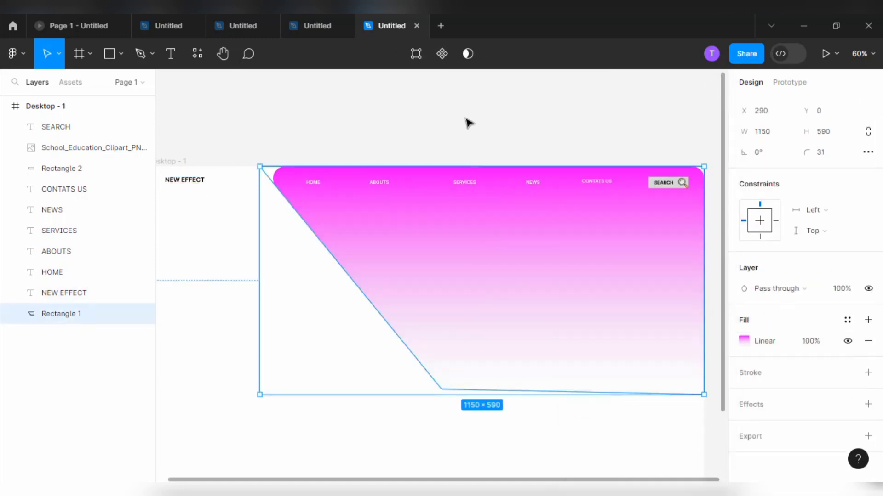
left_click(200, 212)
Step: Draw a rectangle over the lower part of the gradient shape and set its size to 735 × 360
scroll(201, 211, "down", 2)
left_click(110, 54)
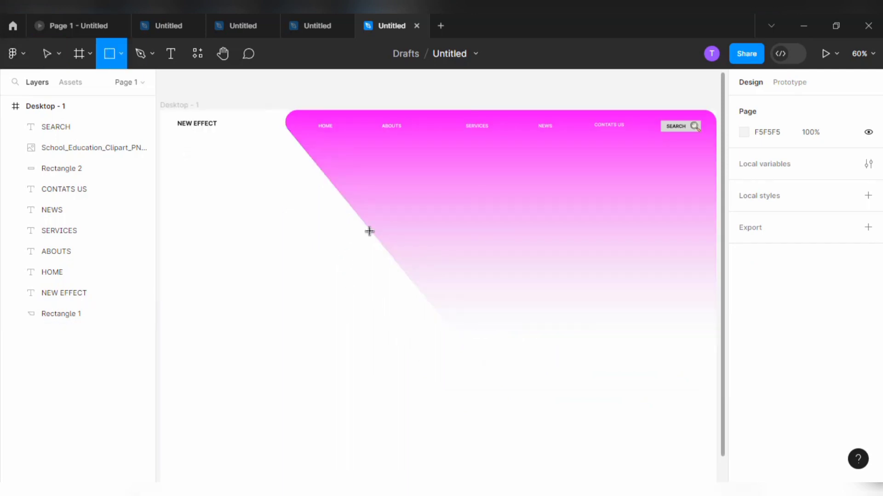
mouse_move(369, 232)
left_mouse_down()
mouse_move(491, 339)
mouse_move(590, 357)
left_mouse_up()
left_click(782, 161)
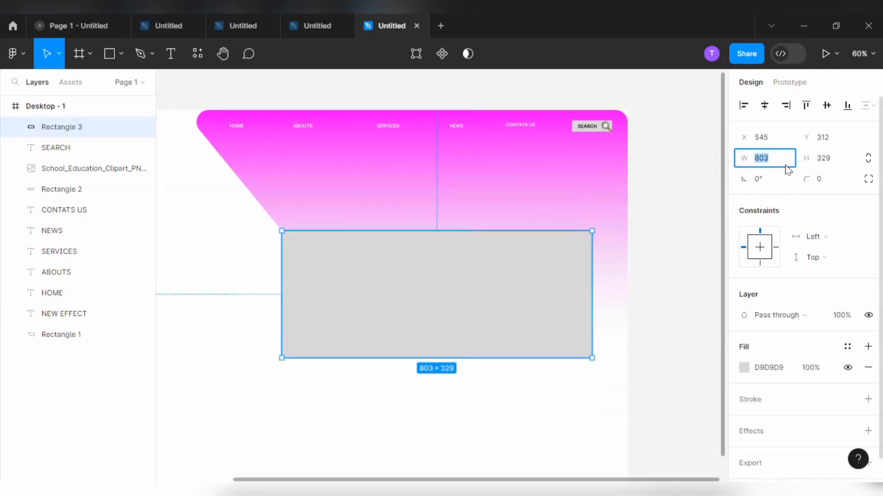
left_click(822, 162)
type("360")
left_click(384, 364)
Step: Move the 735 × 360 rectangle to the frame's right side, overlapping the lower end of the gradient shape
left_click_drag(394, 332, 456, 325)
left_click_drag(253, 350, 323, 341)
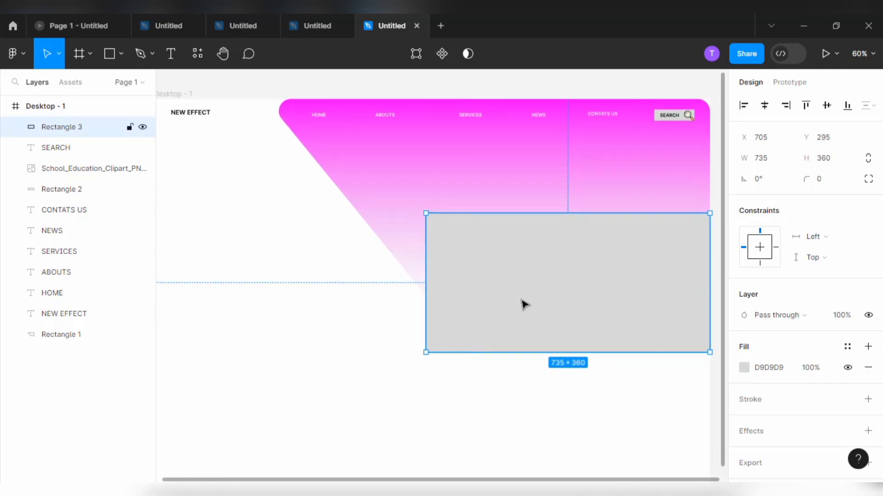
left_click_drag(524, 304, 527, 317)
left_click(343, 429)
Step: Fill the large grey rectangle with the blue comic-burst image
left_click(485, 241)
left_click(121, 54)
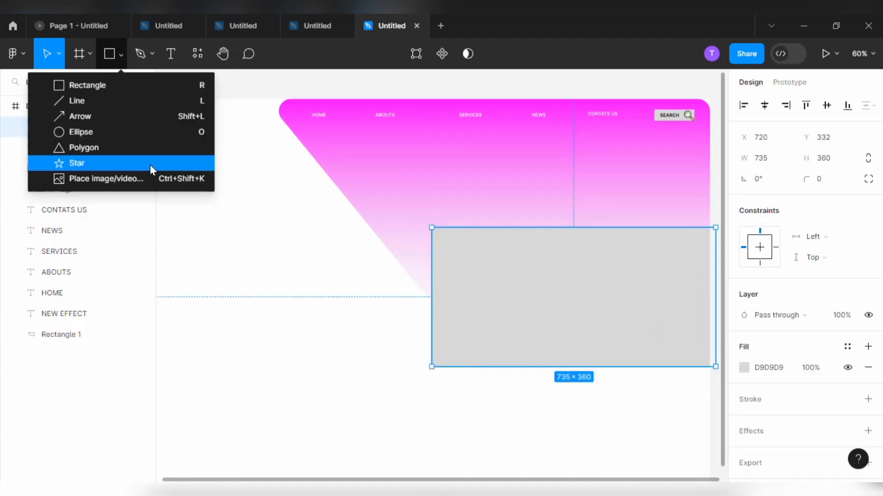
left_click(106, 179)
left_click(381, 197)
left_click(331, 302)
left_click(504, 296)
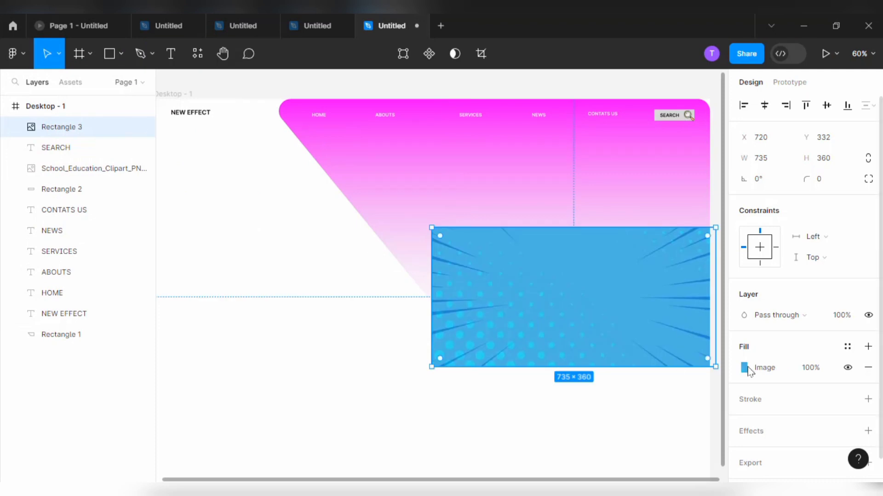
Step: Darken the large rectangle's blue image fill to deep navy and align the panel with the frame's right edge
left_click(744, 368)
left_click_drag(682, 332, 662, 332)
key("Escape")
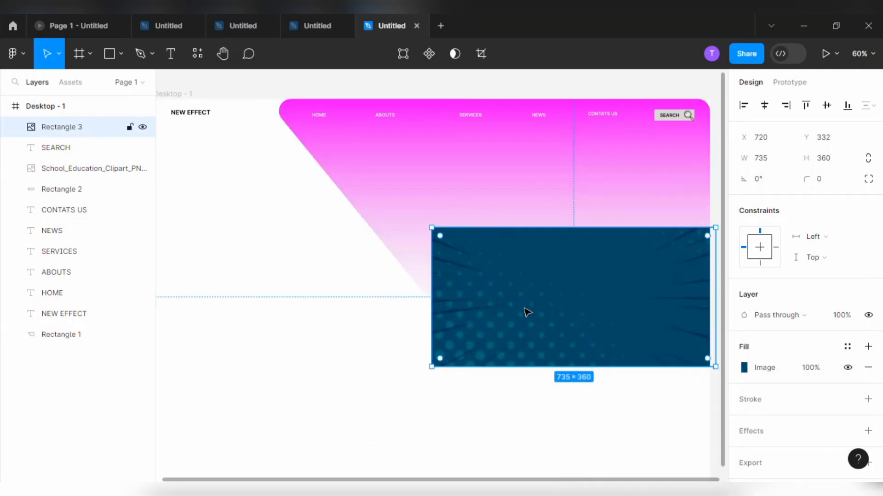
left_click(486, 419)
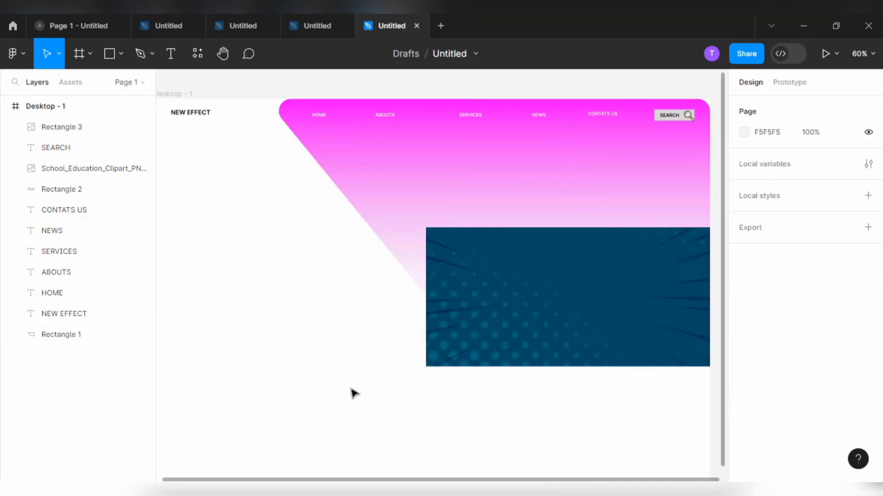
Step: Draw a small rectangle in the dark blue panel's upper-left area and set its size to 280 × 130
left_click(109, 54)
left_click_drag(448, 242, 525, 277)
left_click(778, 163)
type("280")
left_click(839, 161)
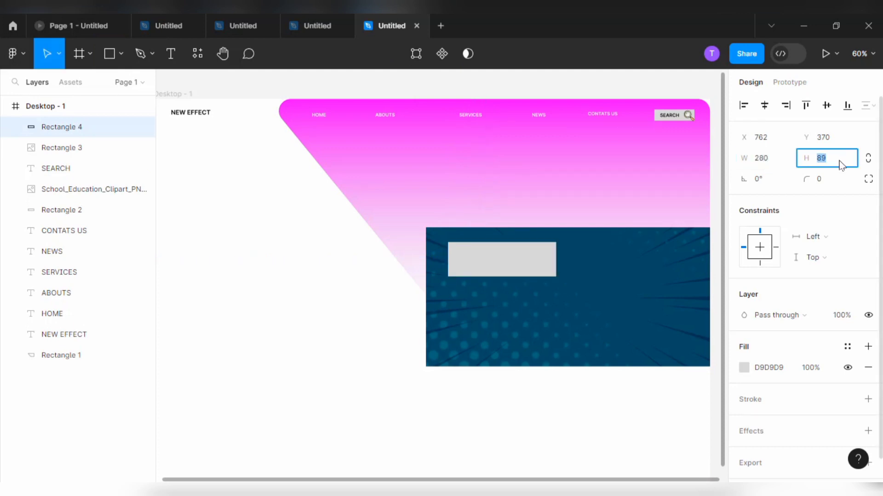
type("130")
left_click(194, 423)
Step: Duplicate the 280 × 130 rectangle to form four cards in two rows on the dark blue panel
left_click_drag(514, 286, 548, 339)
left_click(611, 289)
key("ctrl+d")
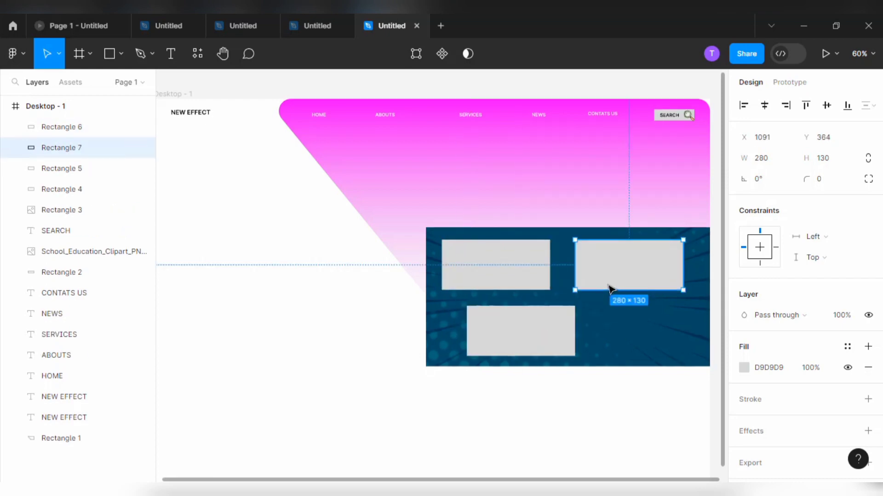
left_click_drag(611, 289, 621, 348)
Step: Spread the two upper cards toward the panel's sides and adjust the positions of the two lower cards
left_click_drag(559, 337, 551, 338)
left_click_drag(633, 333, 628, 333)
left_click_drag(641, 283, 658, 283)
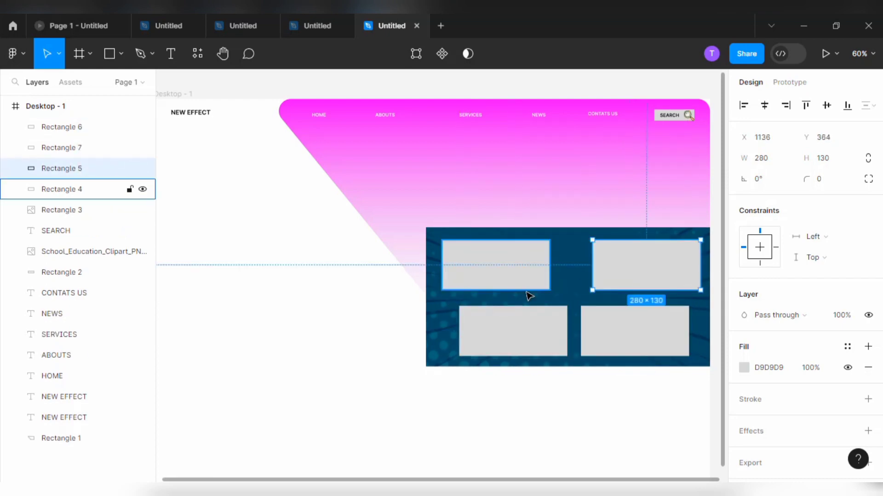
left_click_drag(549, 331, 543, 324)
left_click_drag(520, 268, 515, 268)
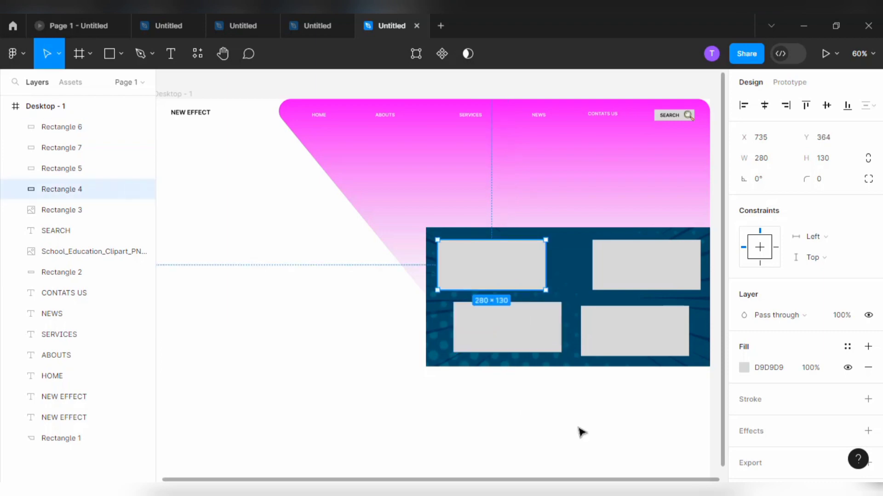
Step: Fill the upper-left card with the image of a living room with a grey corner sofa
left_click(121, 54)
left_click(133, 177)
left_click(334, 302)
left_click(465, 266)
Step: Fill the upper-right card with the "living room wall decor living room table" image
left_click(616, 256)
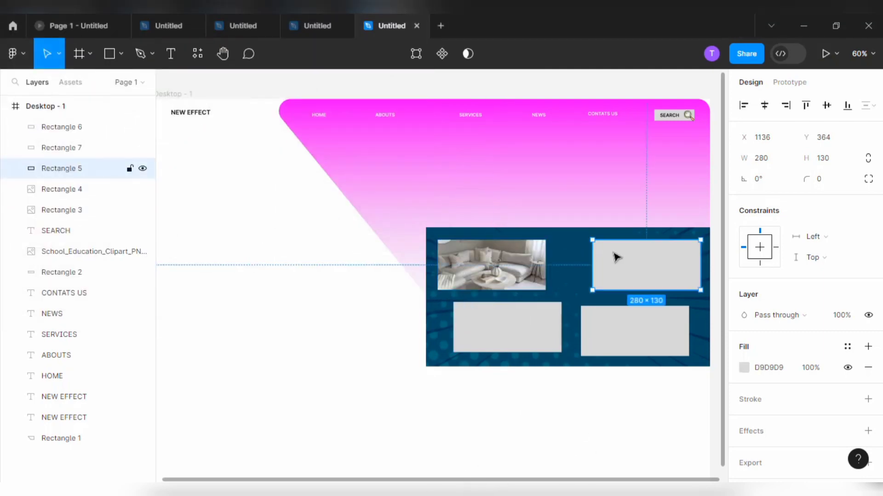
left_click(121, 54)
left_click(134, 177)
left_click(382, 216)
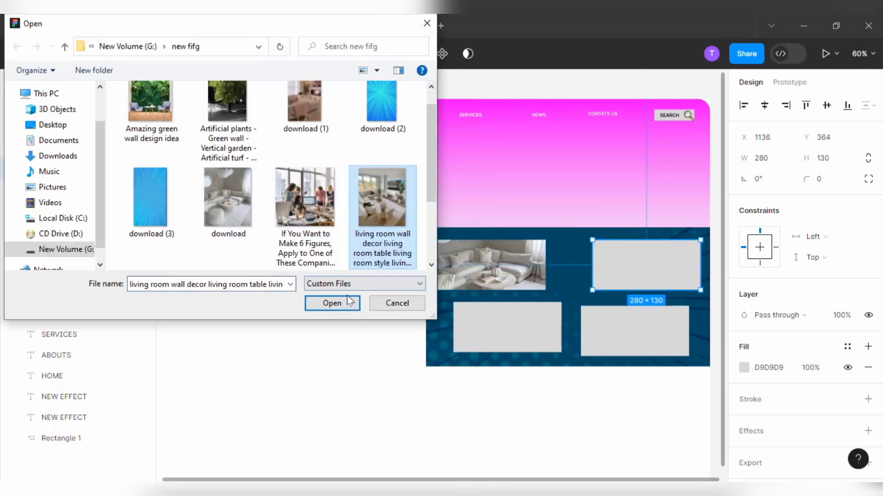
left_click(332, 303)
Step: Fill the lower-left card with the "Amazing green wall design idea" image
left_click(507, 327)
left_click(121, 54)
left_click(133, 177)
left_click(151, 122)
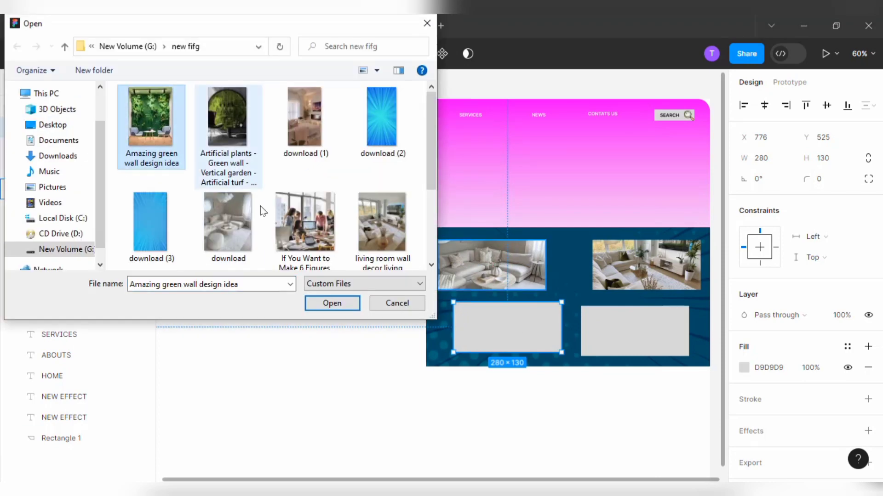
left_click(332, 302)
left_click(521, 340)
Step: Fill the lower-right card with the "download (1)" living room image
left_click(121, 54)
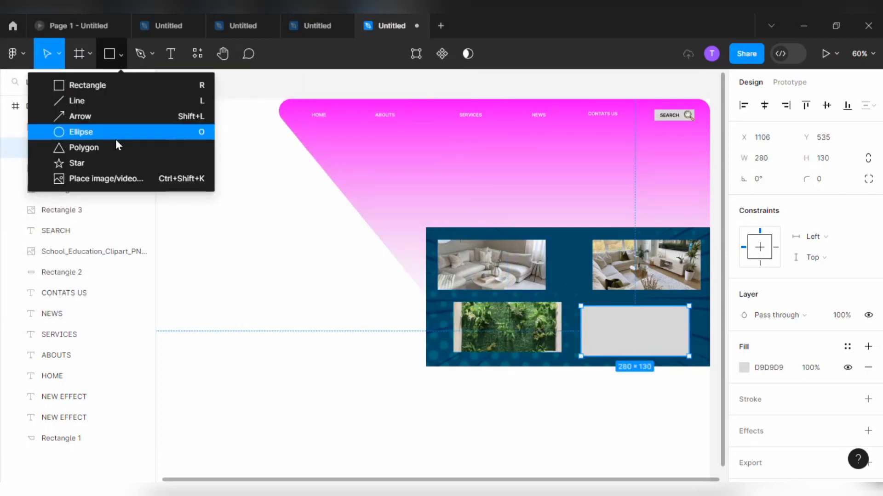
left_click(133, 177)
left_click(305, 122)
left_click(332, 302)
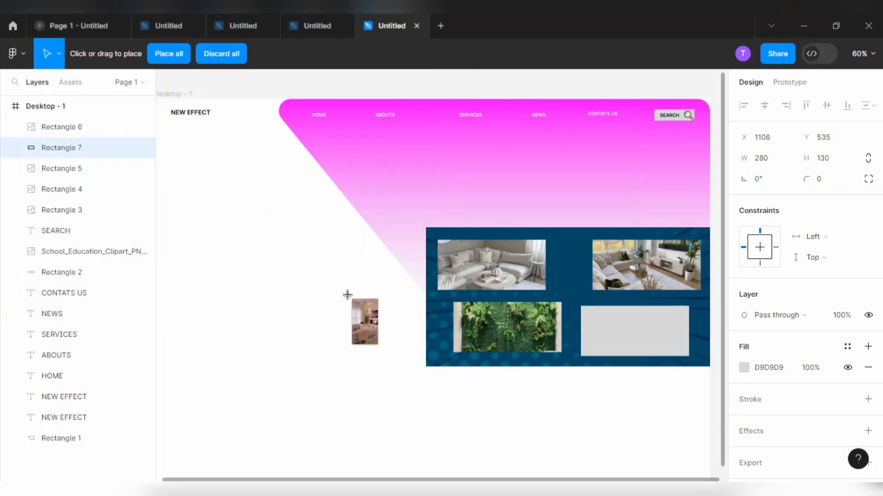
left_click(635, 331)
left_click(274, 258)
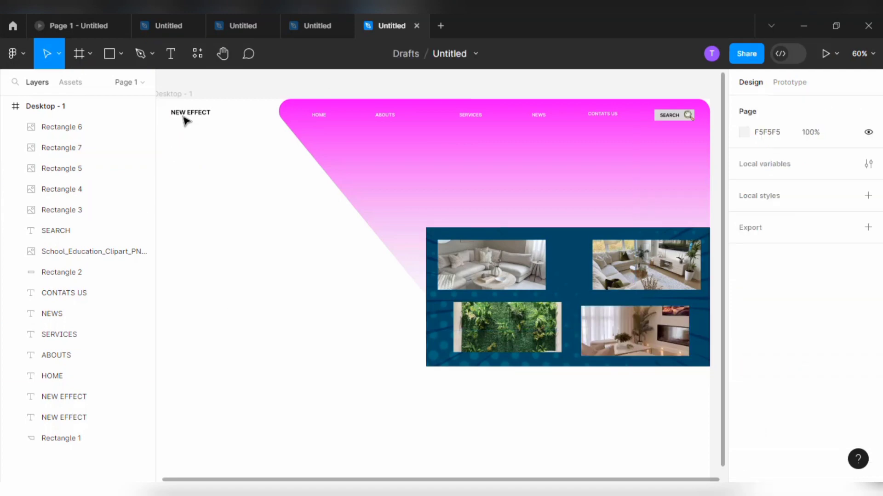
Step: Copy the NEW EFFECT text below itself and turn the copy into the large two-line headline "Close deals faster with Generative AI"
left_click_drag(184, 115, 197, 166)
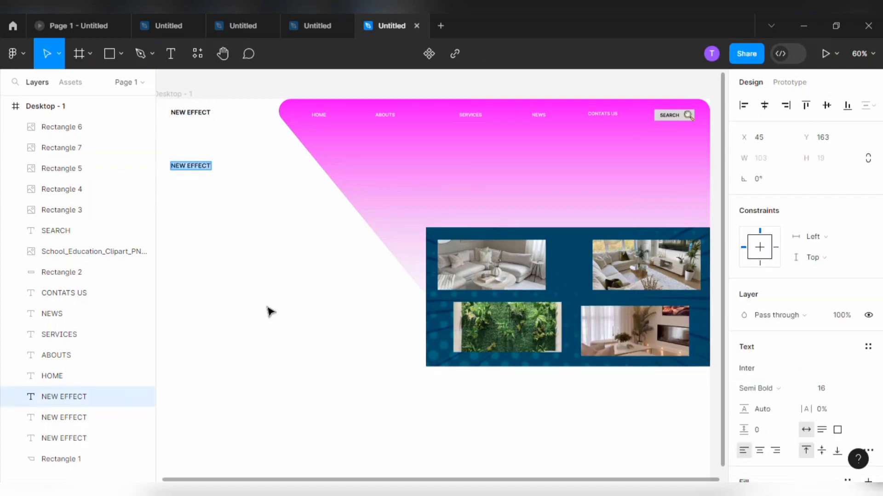
type("Close deals faster with Generative AI")
left_click(240, 287)
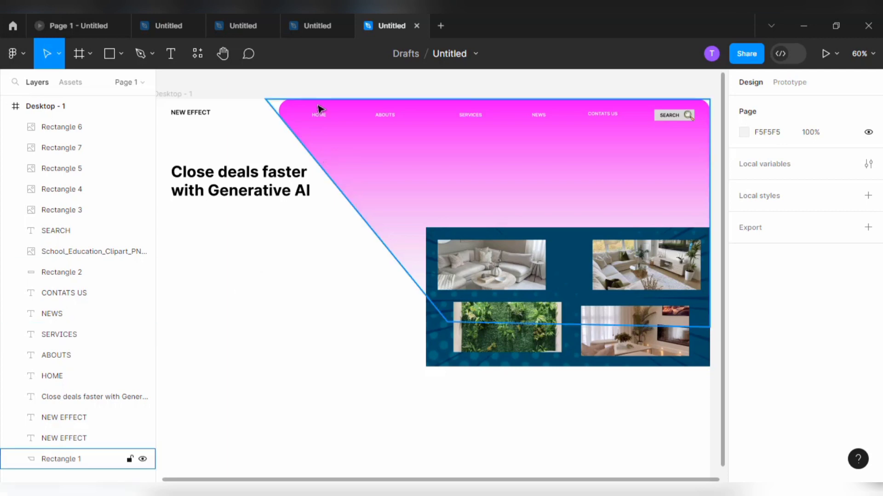
Step: Below the headline, add the grey size-20 text "Give your listing viewers the power to transfrom a propertu into therir future home with proptexx Generative"
left_click_drag(319, 115, 179, 216)
type("Give your listing viewers the power to transform a property into their future home with generative")
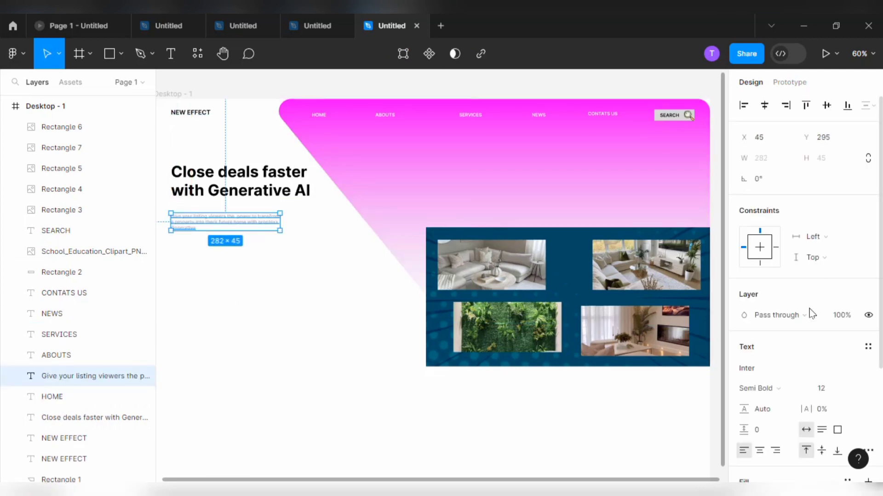
left_click(821, 388)
type("20")
key("Return")
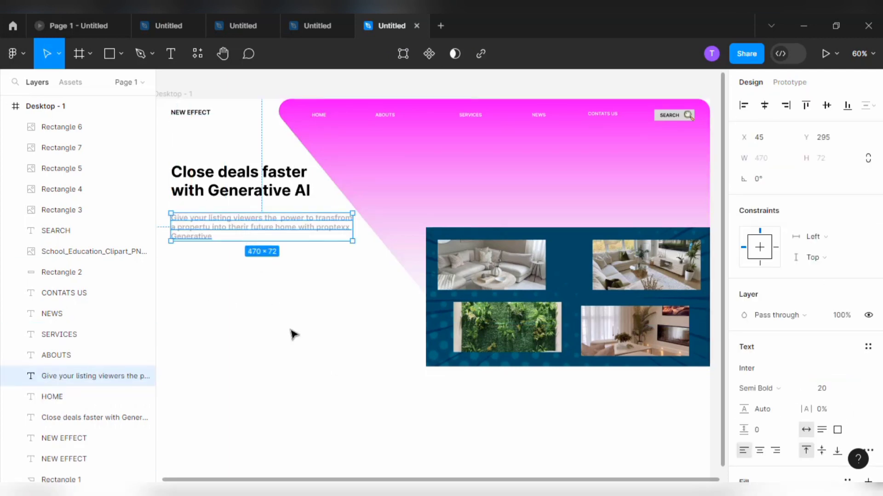
left_click(293, 334)
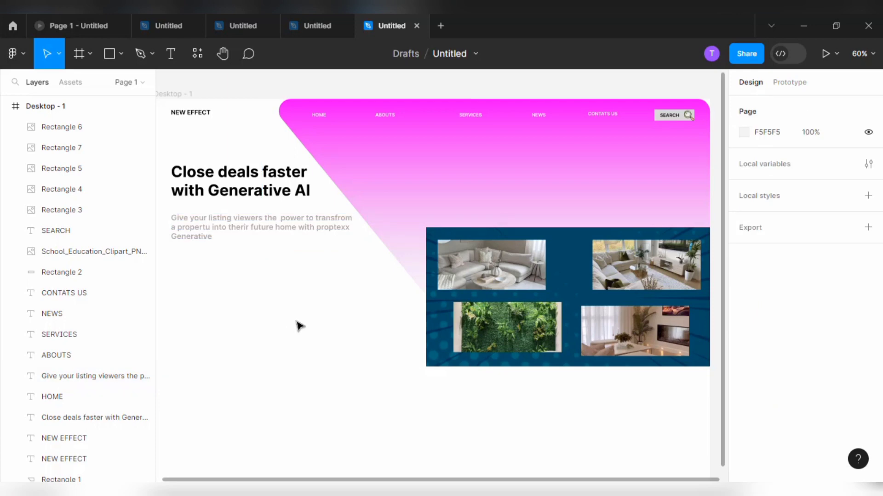
Step: Draw a button rectangle about 141 × 54 below the paragraph and round its corners to a radius of 30
key("r")
left_click_drag(178, 276, 232, 298)
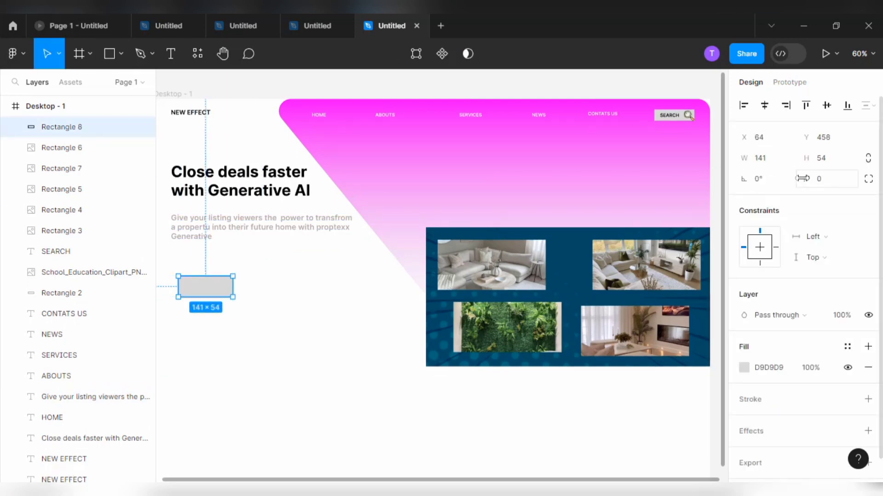
left_click(842, 181)
type("50")
left_click(289, 411)
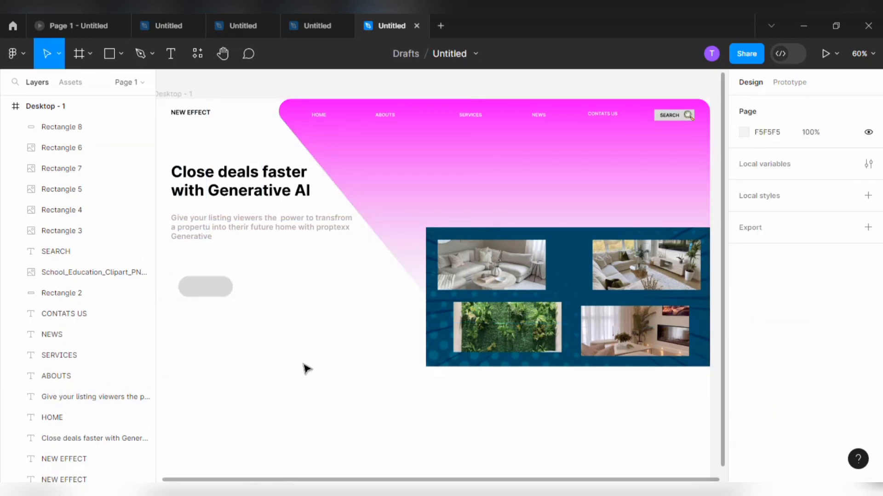
Step: Resize the rounded button to 160 wide and 70 high
left_click(205, 294)
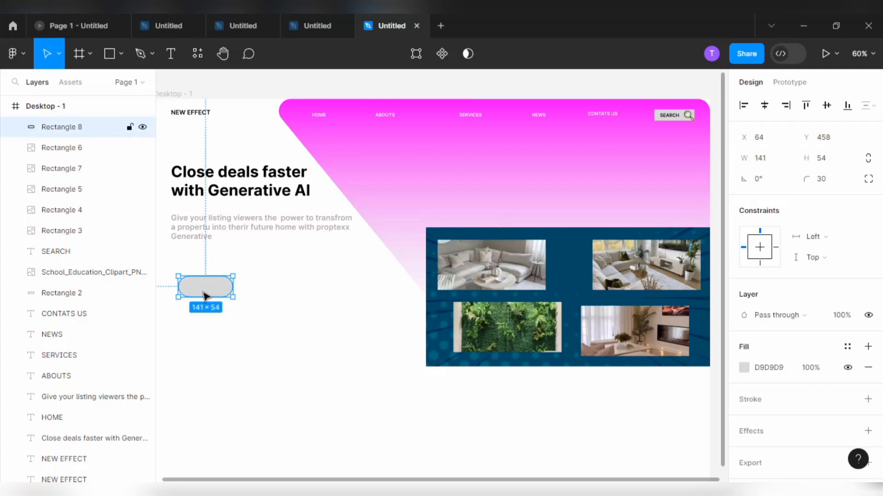
left_click(768, 159)
type("160")
left_click(837, 160)
type("70")
left_click(245, 312)
Step: Set the rounded button's fill color to purple 87408D
left_click(232, 297)
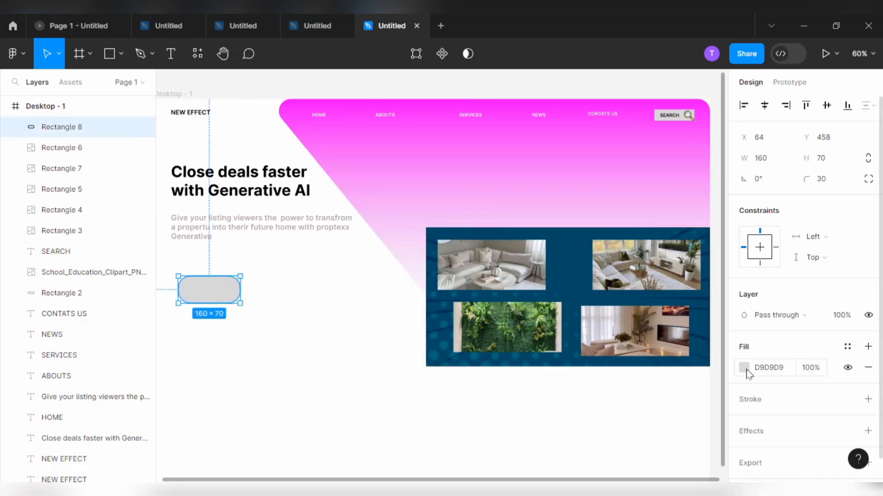
left_click(765, 368)
type("87408")
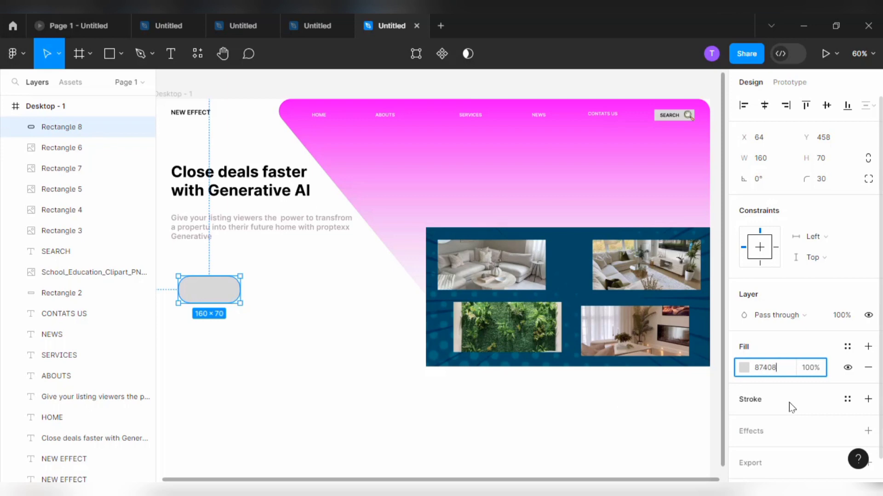
left_click(274, 349)
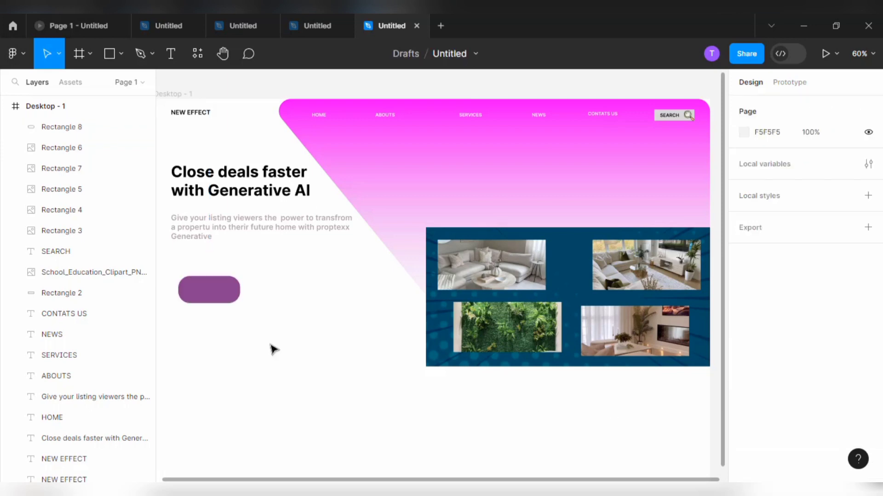
Step: Set the purple button's height to 60 and place a copy of it to its right on the same row
left_click(228, 295)
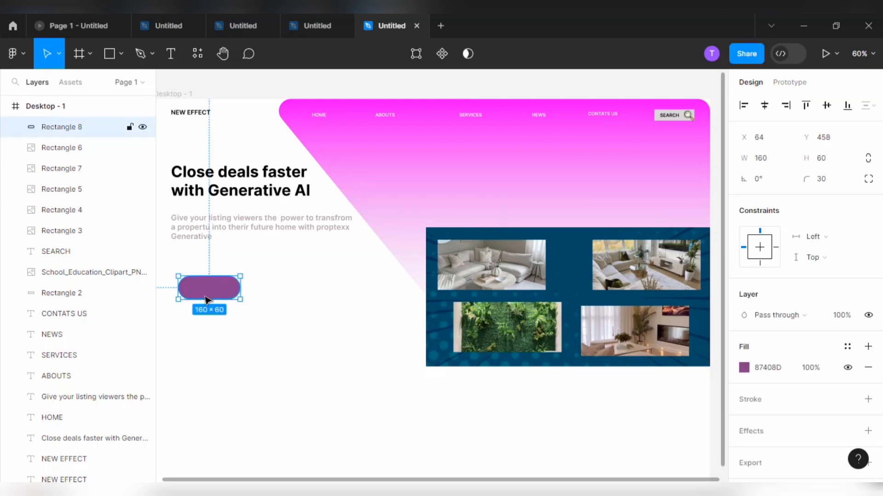
left_click_drag(209, 289, 296, 288)
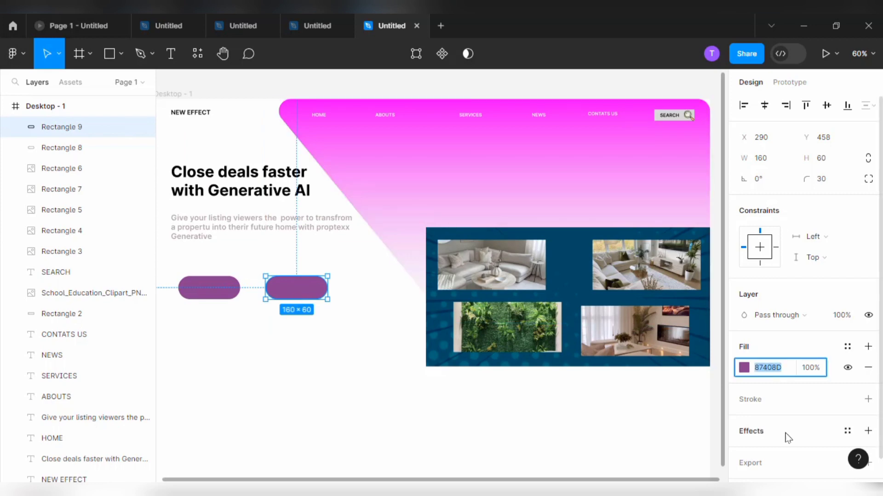
Step: Change the copied button's fill to a bright pink
type("9")
left_click(660, 412)
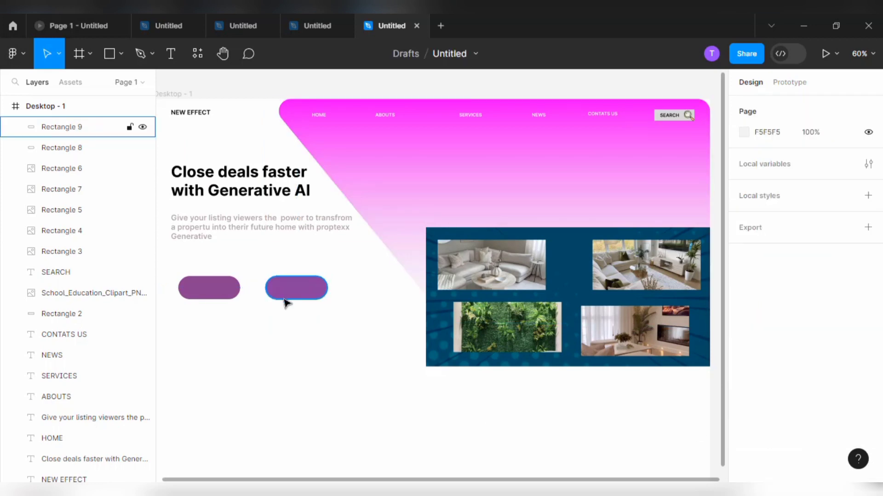
left_click(297, 288)
left_click(744, 367)
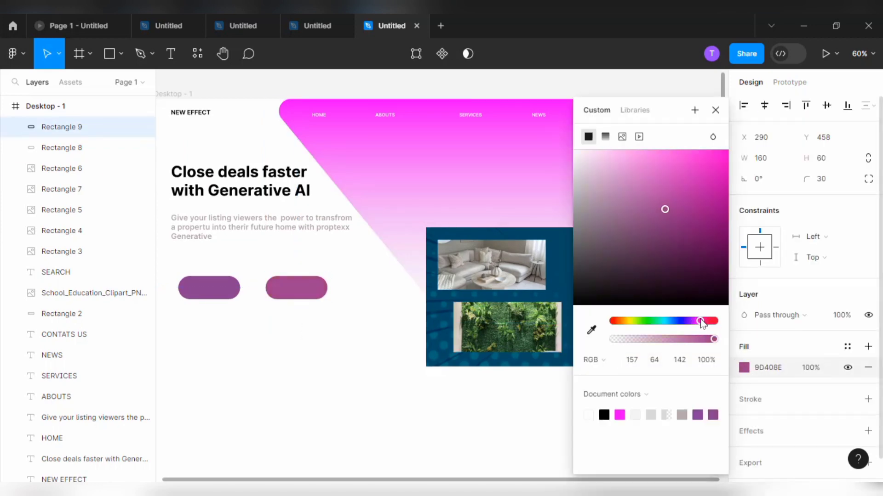
left_click(686, 158)
left_click(404, 337)
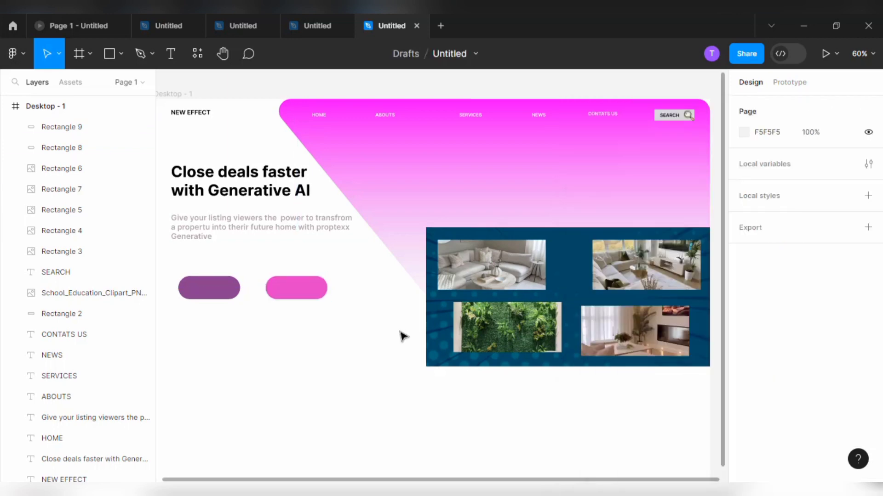
Step: Add the white text "Try for free" on the purple button
left_click(182, 67)
left_click(208, 320)
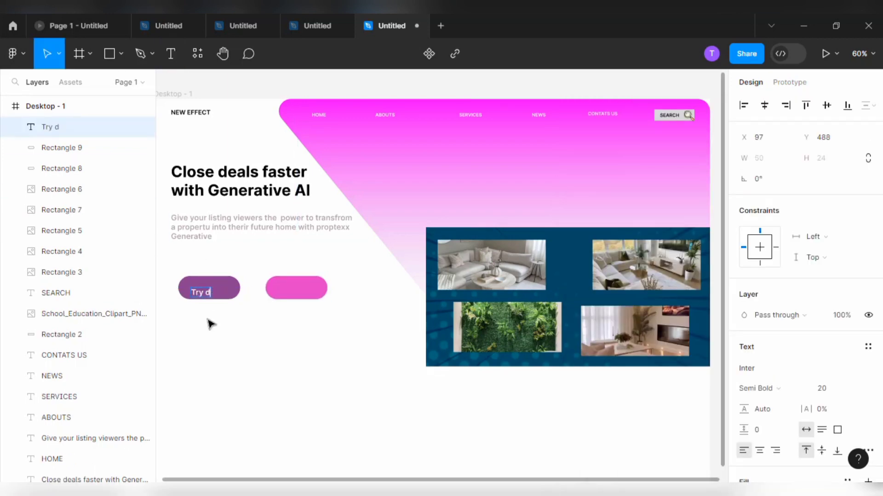
key("Escape")
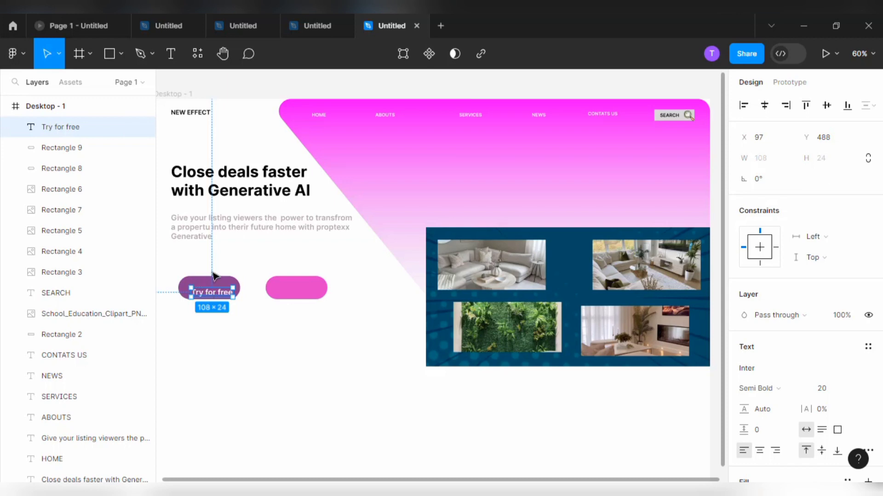
Step: Center the "Try for free" label on the purple button
left_click(216, 281, "shift")
left_click(218, 291, "shift")
left_click(226, 322)
left_click(187, 289)
left_click(223, 292, "shift")
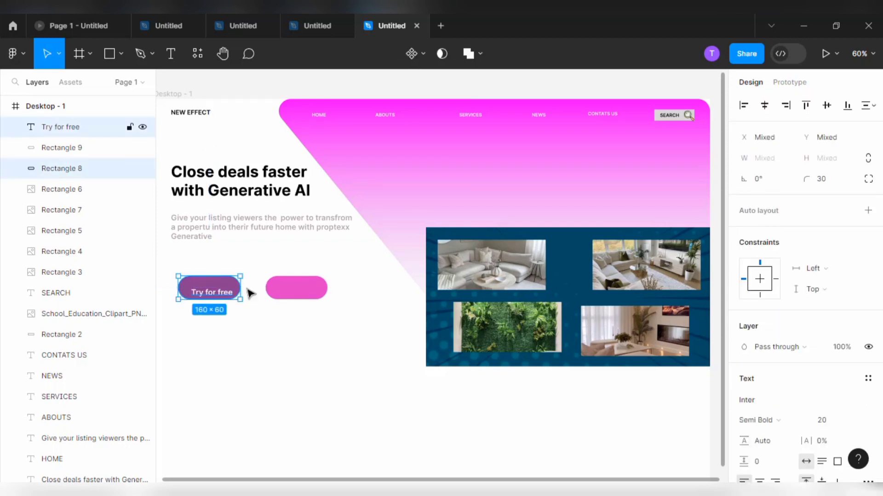
left_click(868, 105)
left_click(216, 295)
Step: Place a copy of the "Try for free" label on the pink button and change its text to "Get a demo"
left_click_drag(214, 291, 326, 292)
left_click(245, 337)
left_click(210, 290)
key("ctrl+d")
double_click(305, 291)
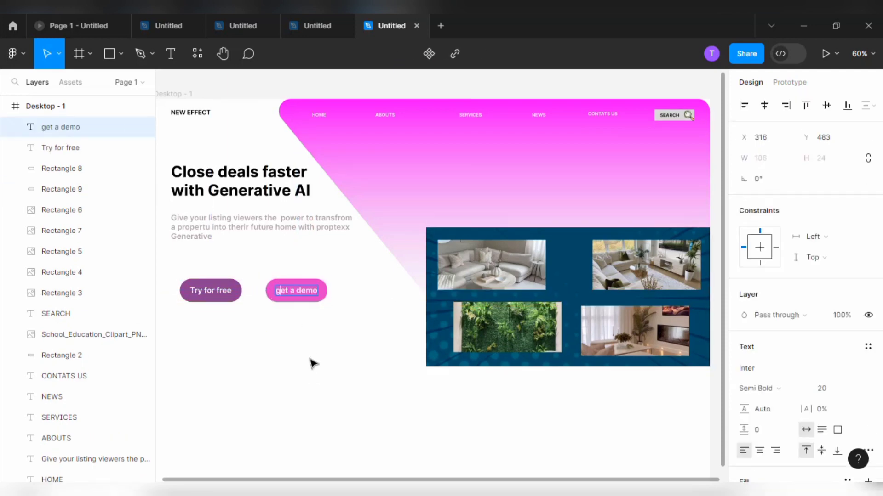
Step: Change the "Get a demo" label's text color to black at full opacity
scroll(842, 373, "down", 2)
left_click(778, 398)
type("5")
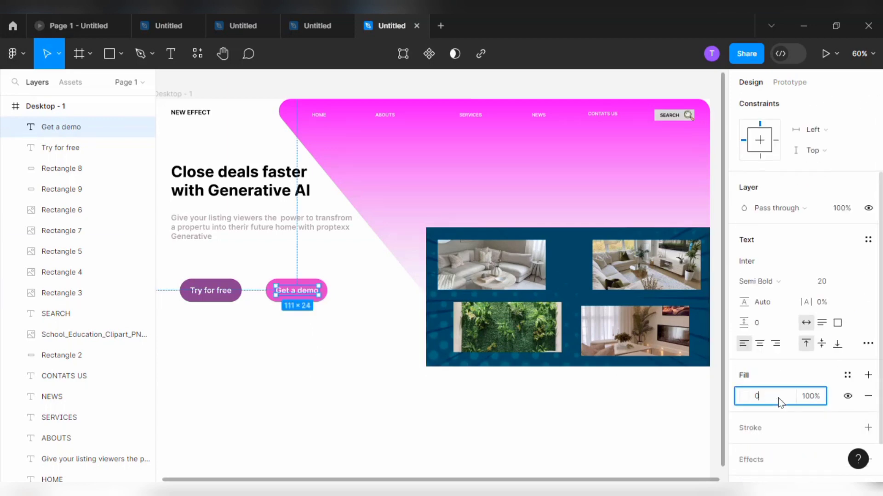
left_click(391, 406)
left_click(304, 291)
scroll(874, 376, "down", 1)
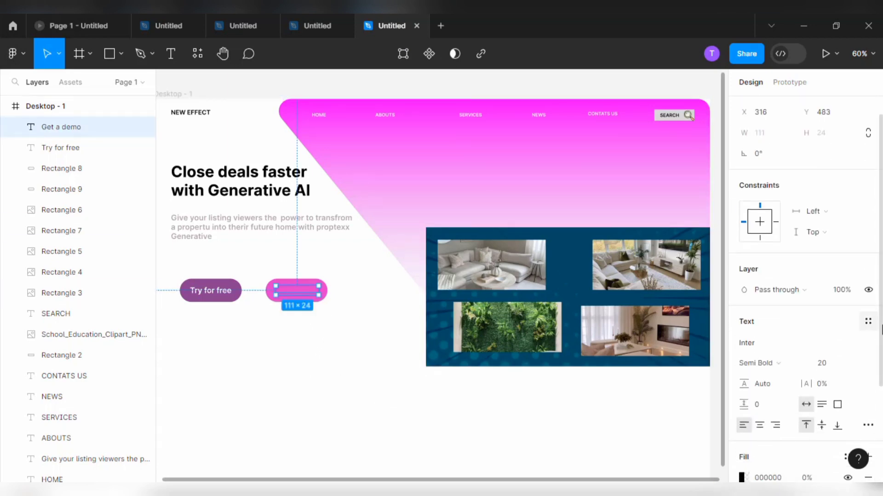
scroll(873, 329, "down", 4)
left_click(741, 374)
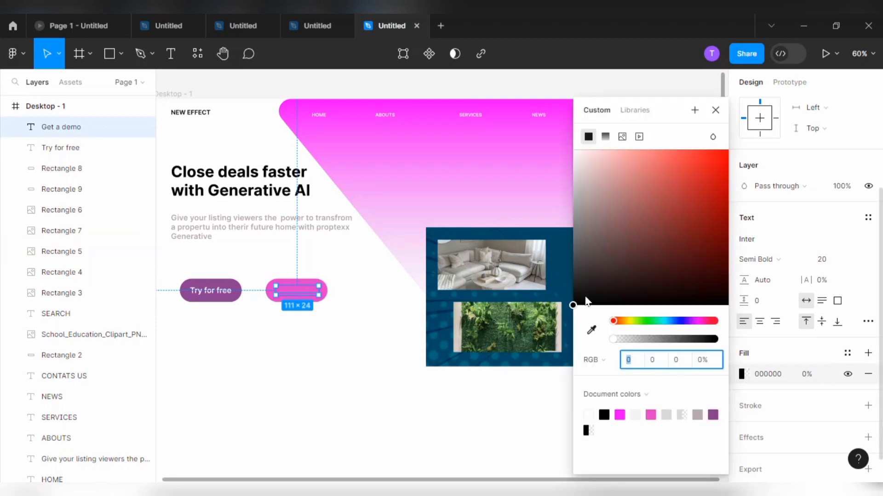
mouse_move(587, 301)
left_mouse_down()
mouse_move(573, 280)
mouse_move(573, 305)
left_mouse_up()
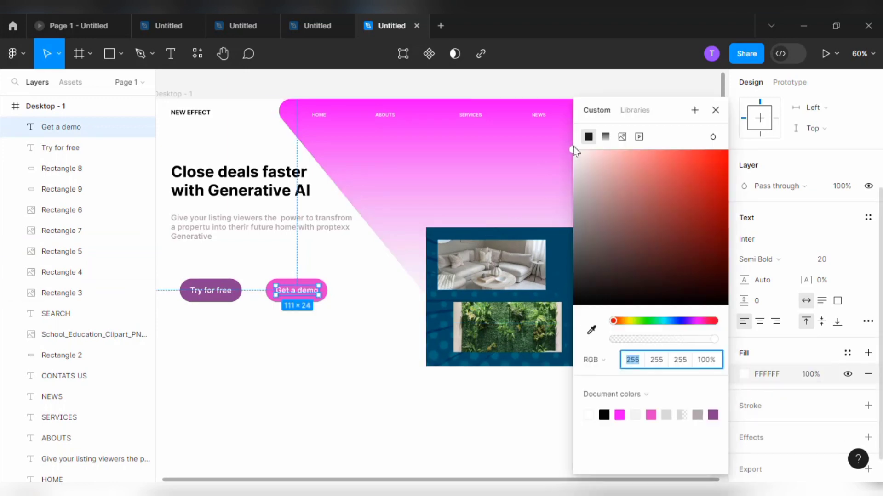
left_click(271, 376)
Step: Copy the pink button and its label below the image panel, relabel the copy "Getting started" and widen it to fit
left_click(294, 301)
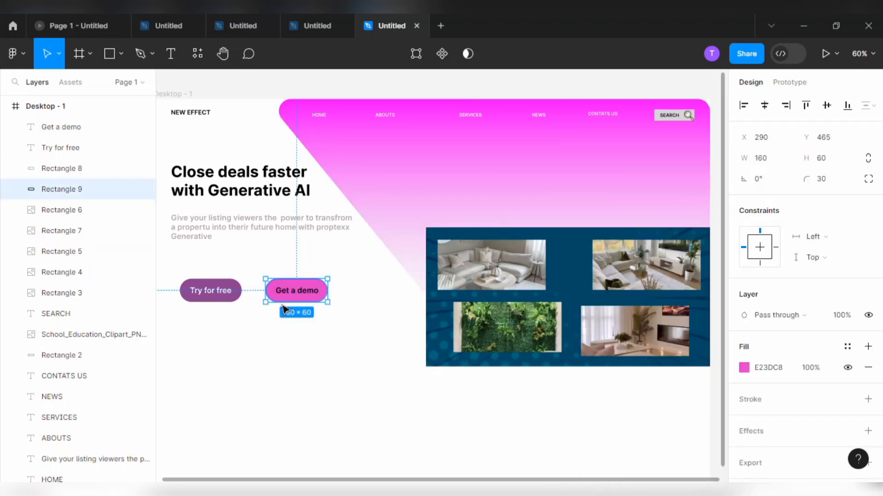
left_click_drag(294, 301, 398, 404)
left_click_drag(296, 290, 399, 399)
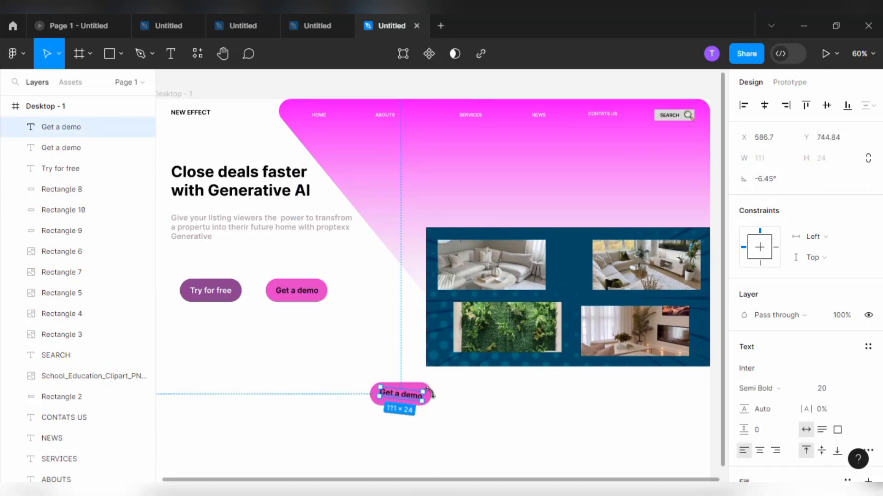
left_click(430, 394)
left_click_drag(432, 394, 444, 392)
left_click(394, 394)
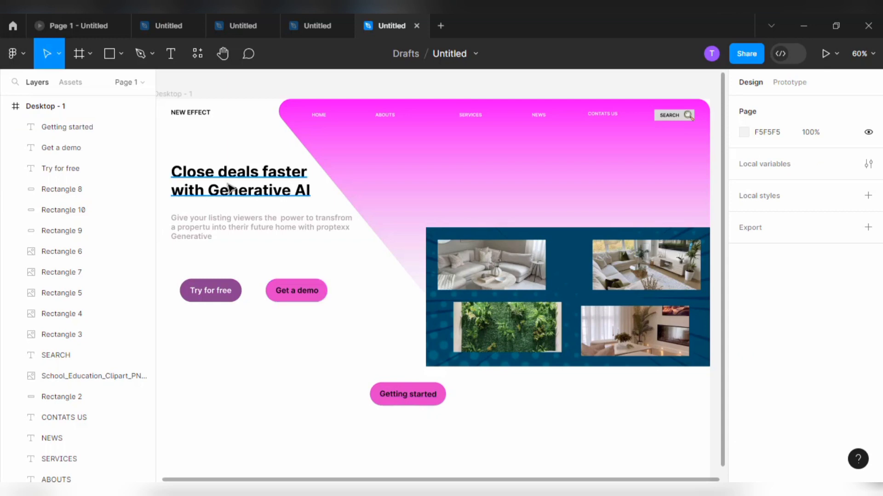
Step: Copy the headline below the "Getting started" button and change its text to "5 minutes adn you’re live with the best in class customer engagement tool"
left_click(242, 190)
left_click_drag(244, 191, 303, 429, "alt")
key("Return")
type("5 minutes adn you’re live with the best in class customer engagement tool")
Step: Set the font of the new headline below the "Getting started" button to Inria Serif
left_click(772, 371)
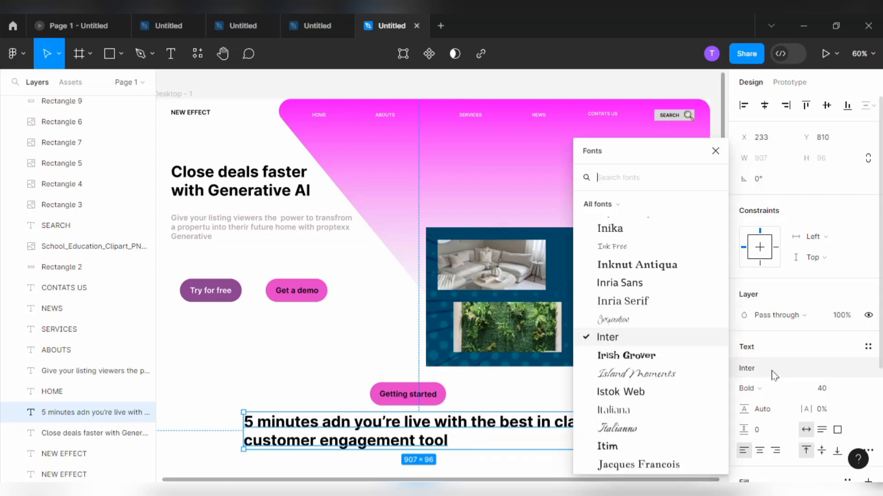
left_click(634, 267)
left_click(763, 368)
left_click(661, 375)
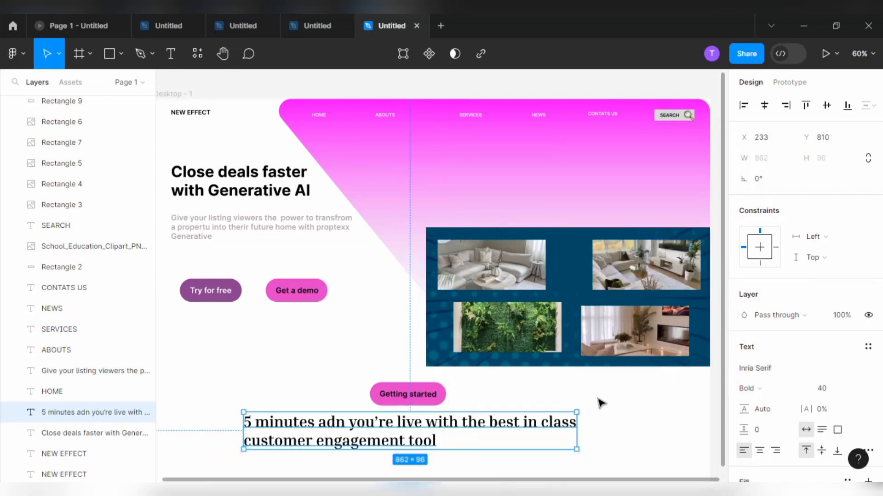
left_click(599, 402)
left_click_drag(618, 449, 625, 431)
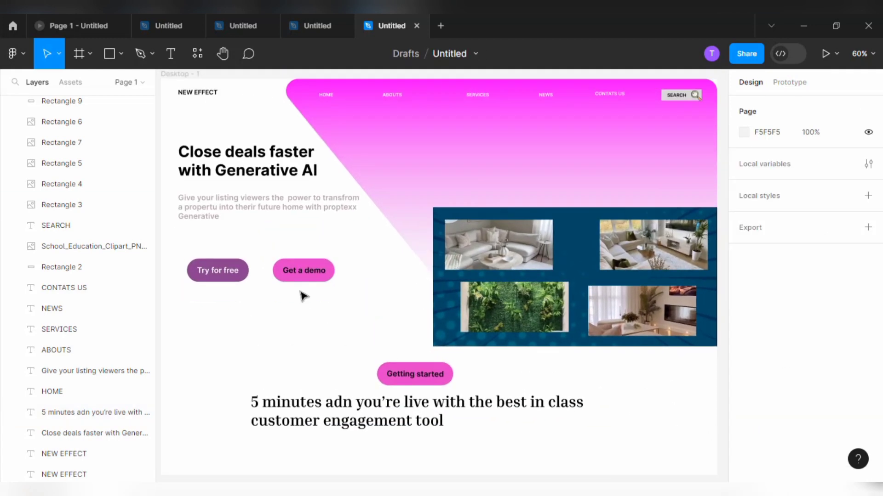
Step: Place three 260 × 60 copies of the pink rounded button in a row below the "5 minutes" headline
left_click_drag(380, 380, 203, 446)
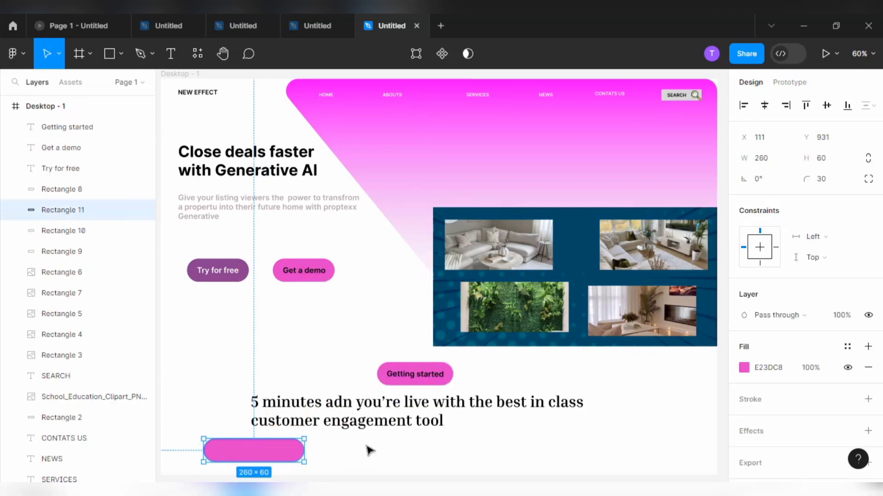
left_click_drag(298, 452, 604, 457)
left_click_drag(409, 457, 448, 457)
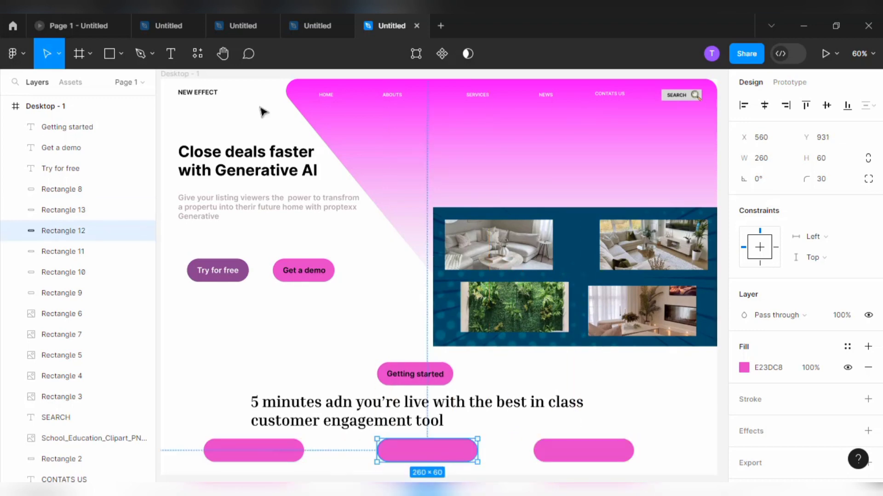
key("Escape")
Step: Change the fill of all three rounded buttons in the new row to black
scroll(365, 460, "down", 8)
scroll(402, 441, "up", 5)
left_click(274, 290)
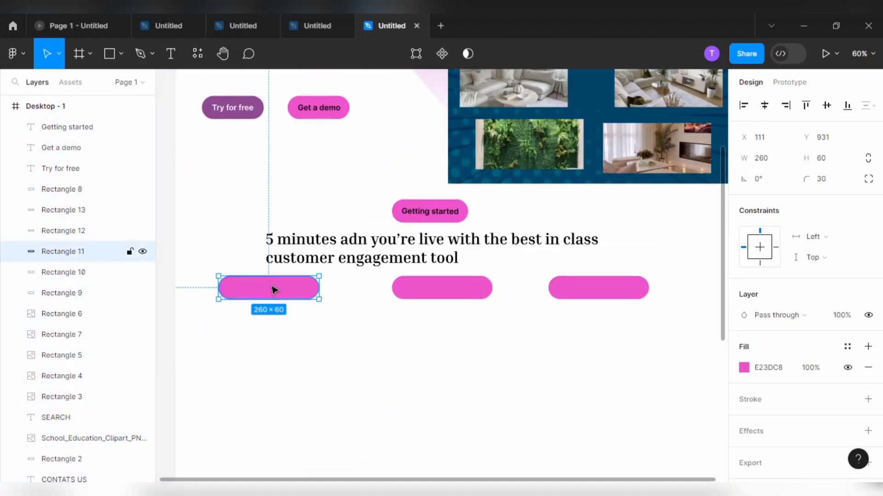
left_click(743, 368)
left_click(593, 413)
left_click(464, 286)
left_click(743, 367)
left_click(593, 413)
left_click(597, 288)
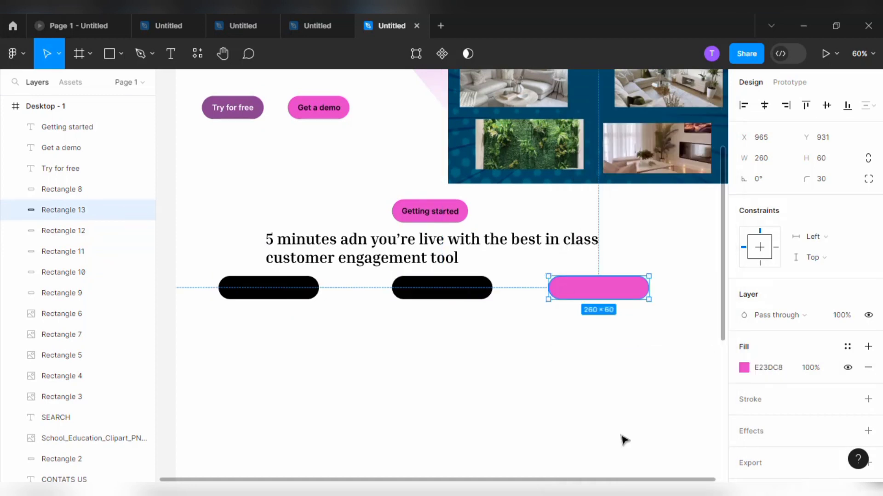
left_click(744, 367)
left_click(591, 413)
left_click(410, 350)
Step: Label the three black buttons "1. sign up", "2. Insert tool" and "3.you’re live", using copies of the white "Try for free" text
left_click(240, 109)
key("ctrl+d")
left_click_drag(240, 109, 255, 291)
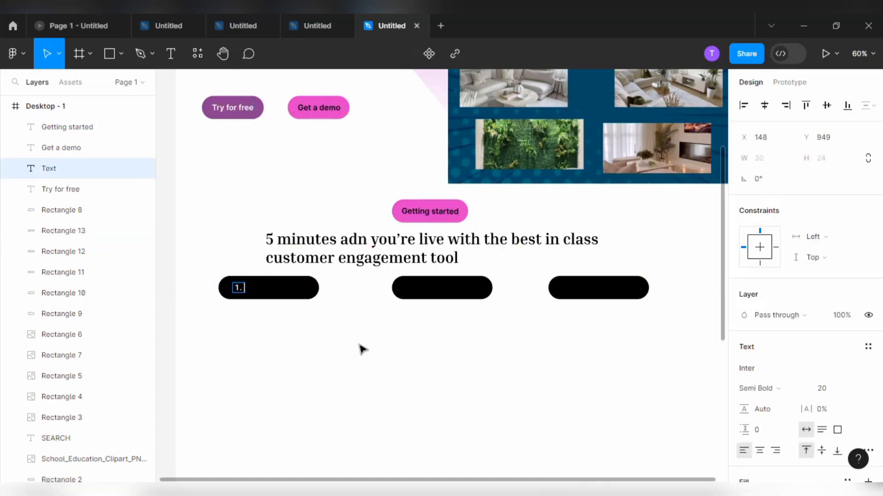
key("ctrl+d")
left_click_drag(255, 288, 432, 288)
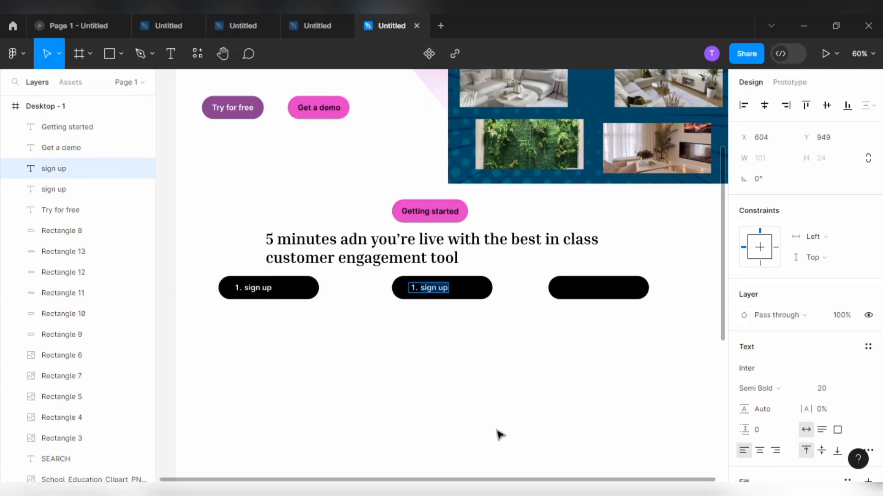
left_click(440, 289)
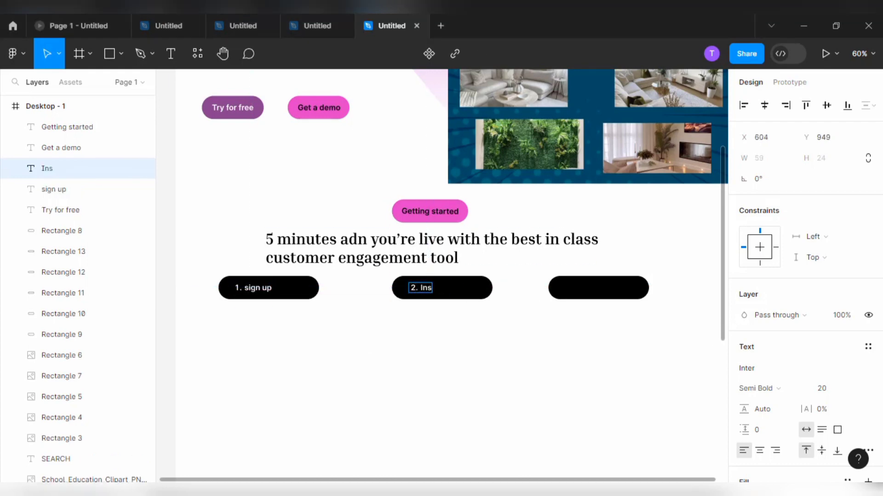
key("ctrl+d")
left_click_drag(475, 286, 598, 299)
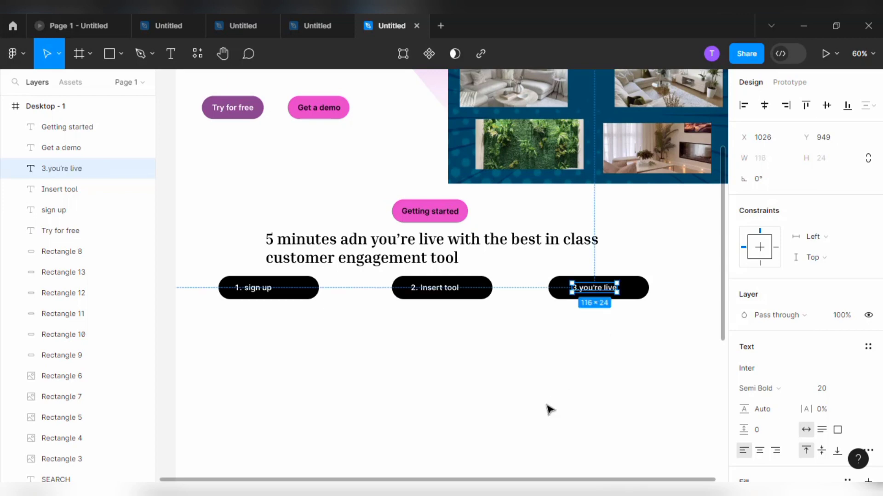
Step: Add the heading "A few click, and wow" below the first black button as a copy of existing text
left_click_drag(489, 452, 501, 346)
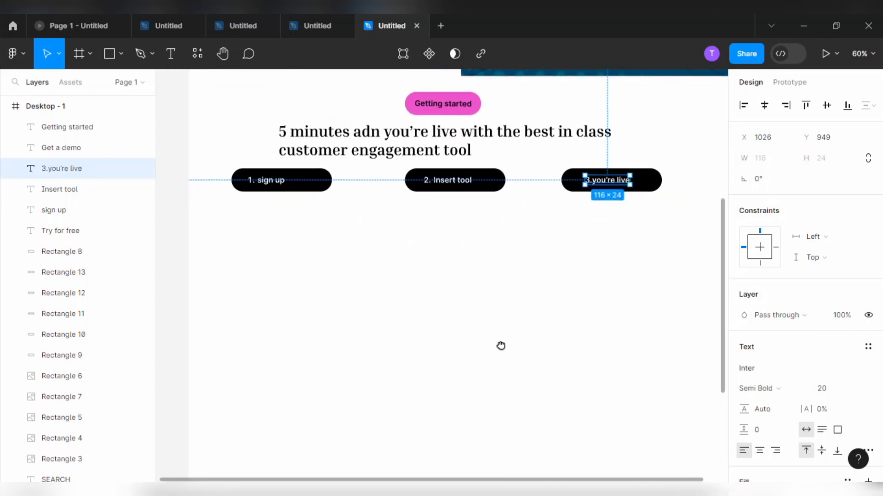
left_click(423, 110)
key("ctrl+d")
left_click_drag(420, 103, 232, 258)
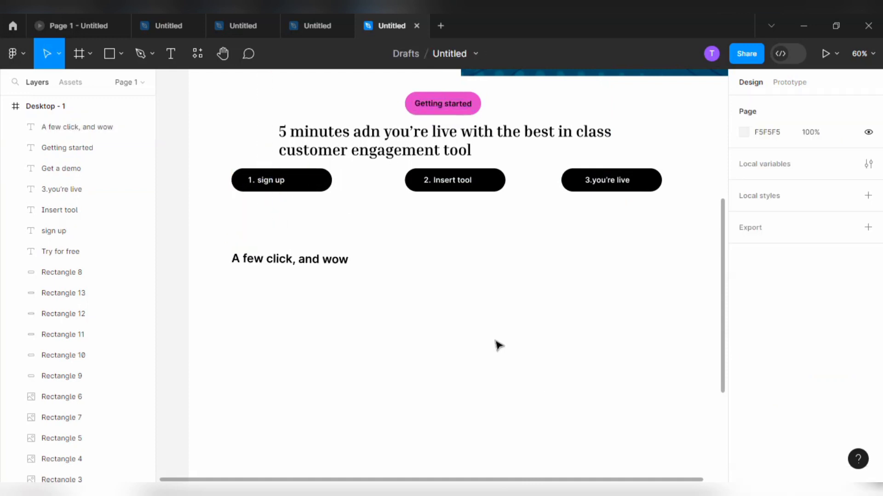
Step: Set the "A few click, and wow" heading to Inria Serif at size 40
left_click(319, 282)
left_click(763, 368)
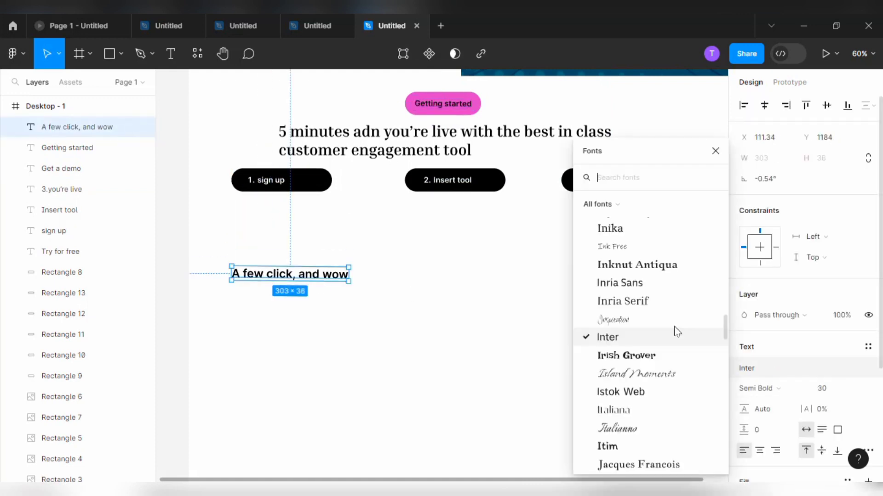
left_click(635, 301)
left_click(442, 319)
left_click(322, 276)
left_click(829, 390)
type("40")
left_click(478, 315)
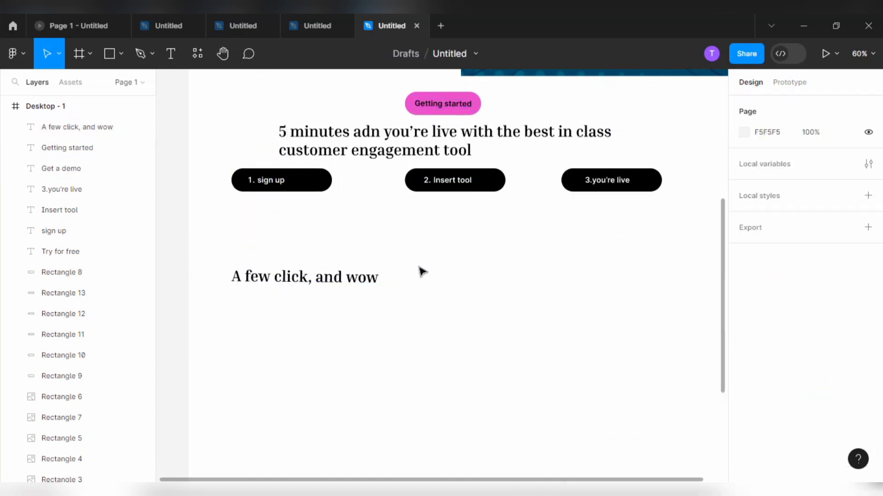
Step: Write under the heading: "the moment you allow your customer to decorate, renovate or furnish their property, you are already one stop closer to deal closing."
key("t")
left_click(236, 304)
key("Escape")
left_click(233, 299)
type("the")
type("moment you allow your customer to decorate, renovate or furnish their property, you are already one stop  closer to deal closing.")
Step: Format the paragraph under the heading with size 20, Regular weight and grey fill 989898
left_click(828, 390)
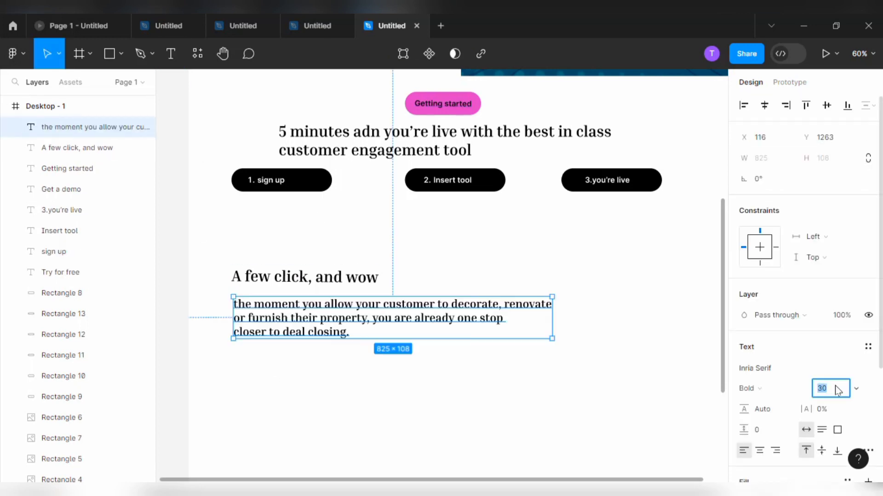
type("20")
left_click(666, 380)
left_click(350, 312)
left_click(751, 389)
left_click(759, 372)
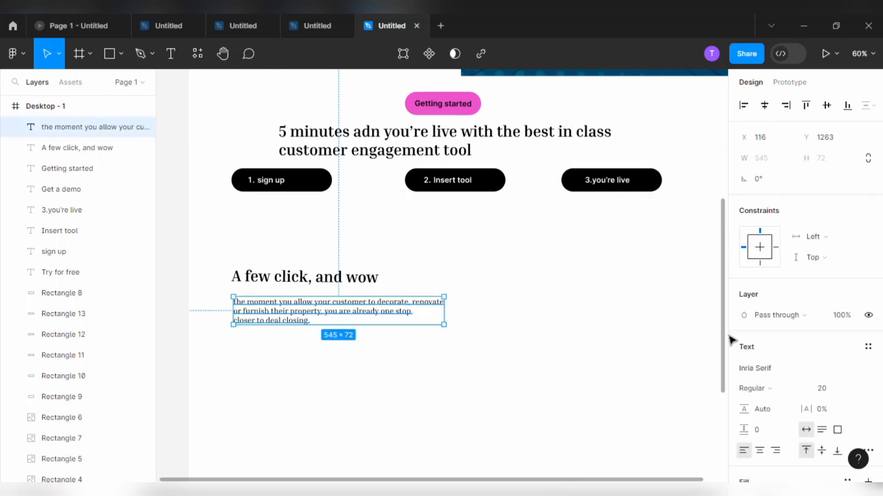
scroll(805, 321, "down", 3)
left_click(743, 388)
left_click_drag(577, 309, 577, 214)
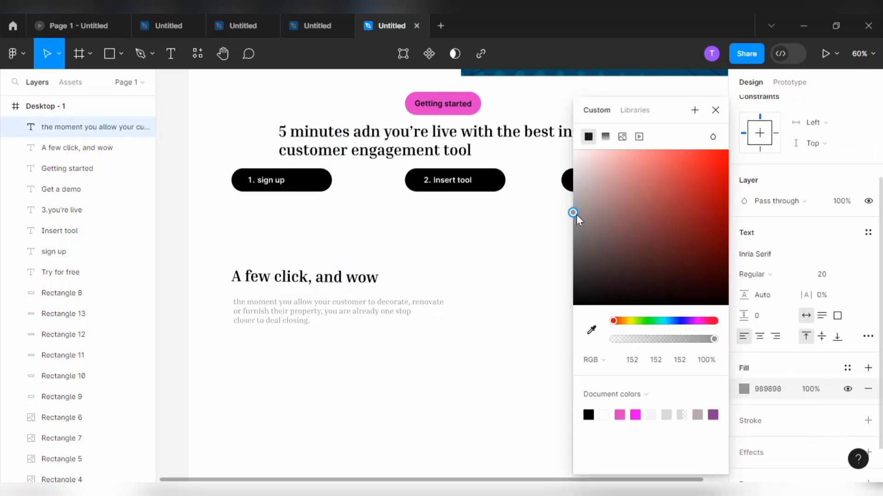
Step: Copy the heading and its grey paragraph below the first pair and change the copied heading to "Cost Effective"
left_click(309, 284)
left_click_drag(309, 284, 292, 344)
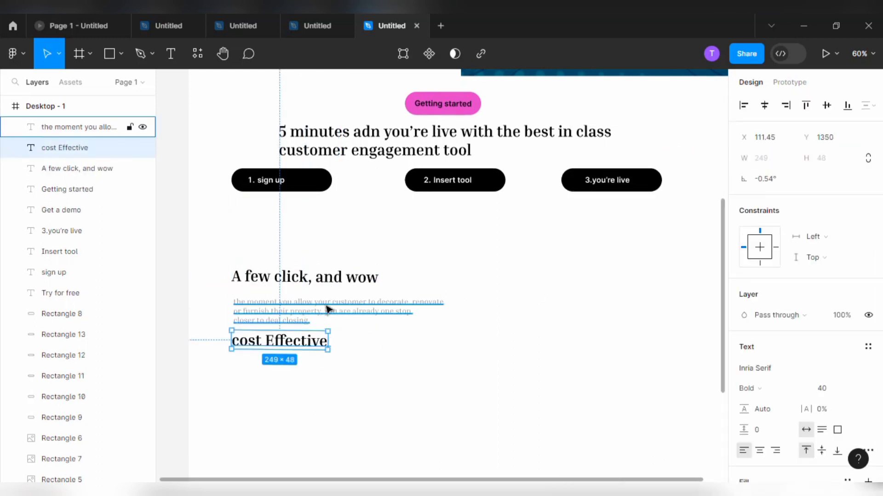
left_click_drag(327, 309, 317, 385)
double_click(241, 344)
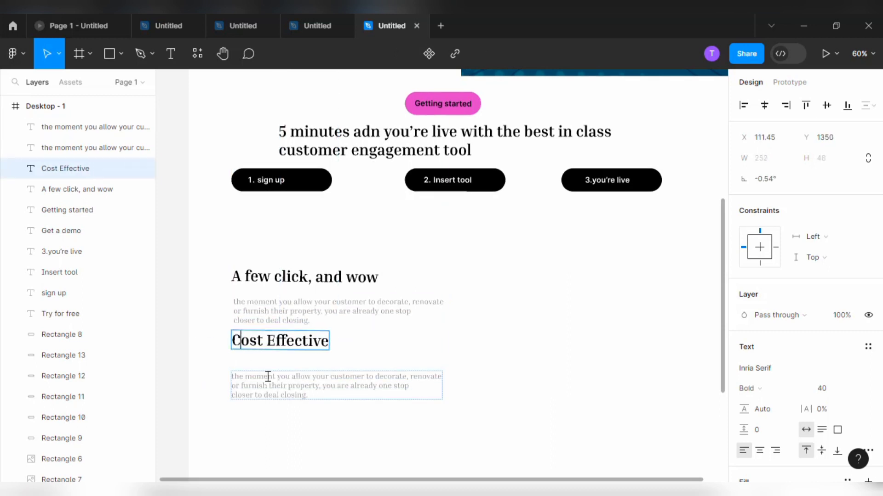
key("Escape")
Step: Line up both grey paragraphs with the left edge of their headings at X 111 and move them closer to the headings
left_click(319, 394)
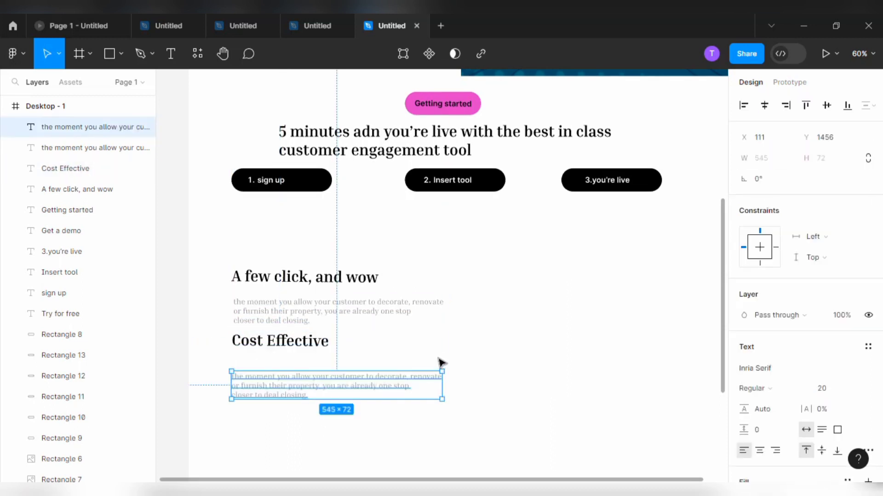
left_click_drag(277, 379, 280, 370)
left_click_drag(281, 320, 281, 319)
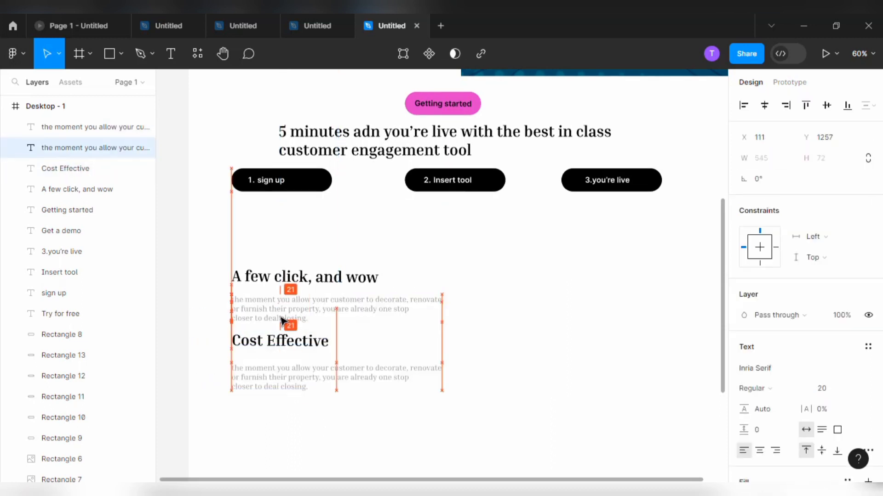
left_click(284, 378)
left_click(650, 339)
Step: Draw a rectangle beside the two text blocks and size it to 320 × 480
key("r")
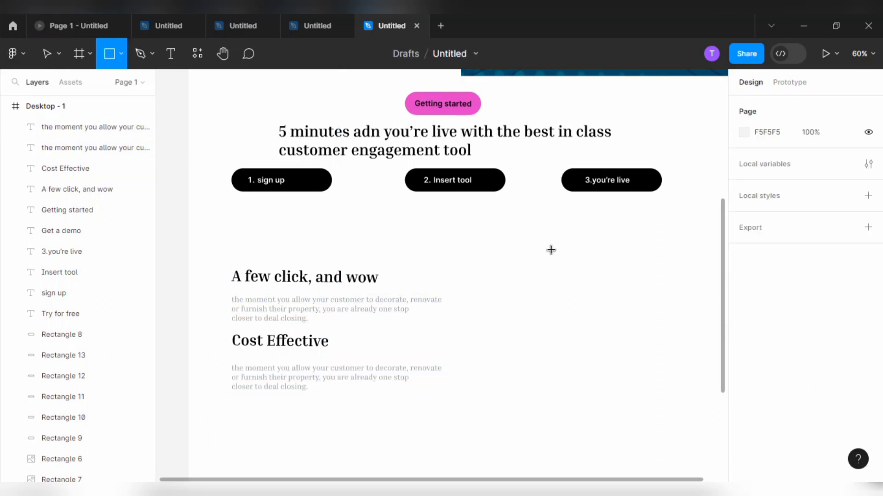
left_click_drag(479, 260, 539, 396)
left_click(769, 157)
type("320")
key("Tab")
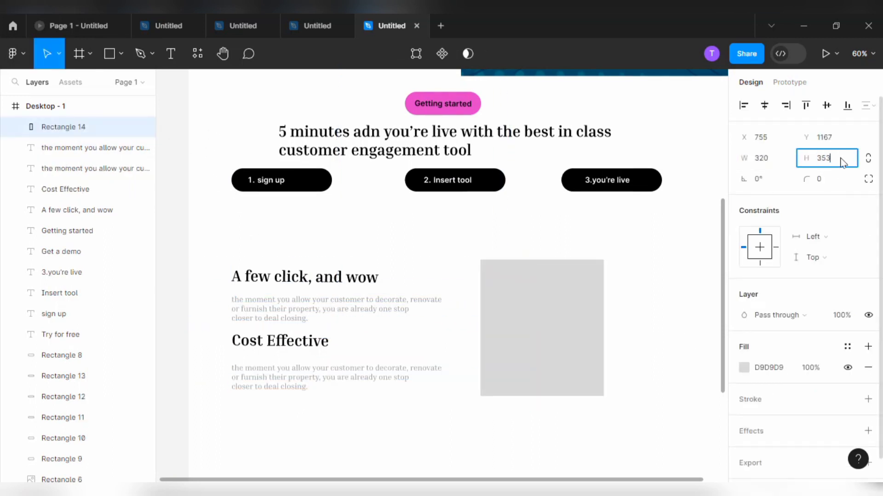
type("480")
key("Return")
Step: Copy the grey rectangle to its right and arrange the two side by side with a small gap within the page
left_click_drag(579, 343, 691, 338)
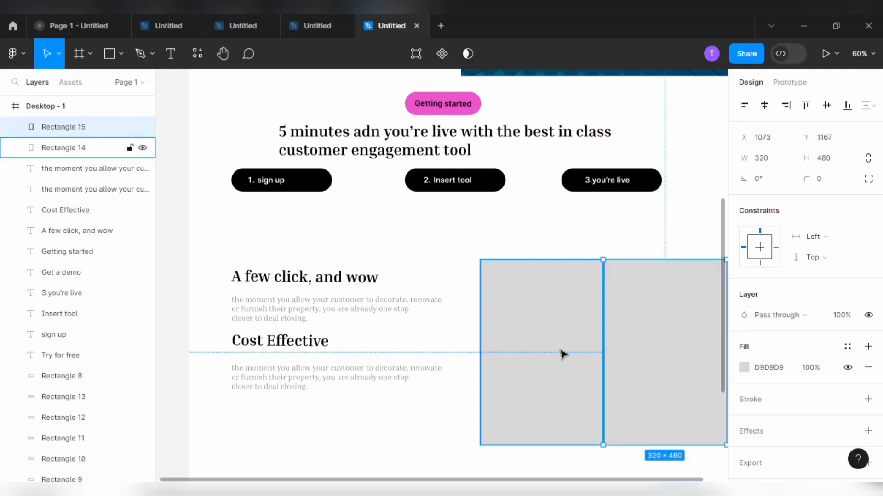
left_click_drag(561, 354, 532, 354)
left_click_drag(651, 358, 629, 357)
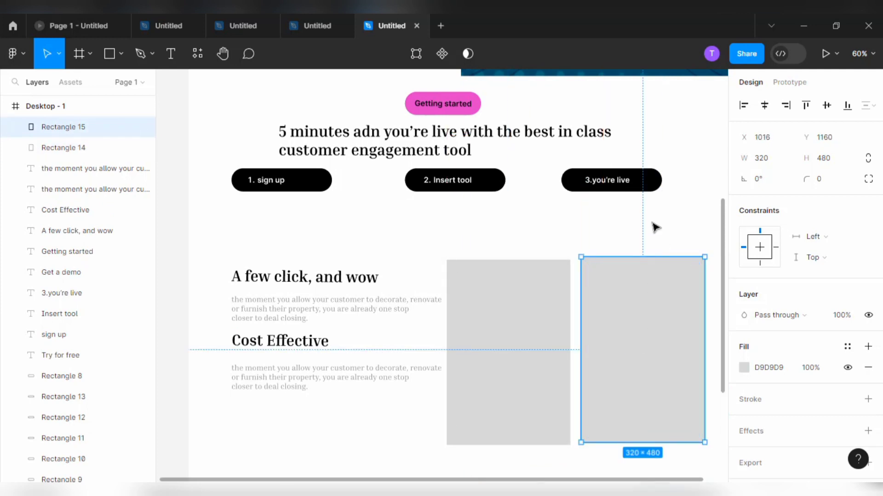
Step: Delete the second grey rectangle and draw a 270 × 660 rectangle at X 1121, Y 1045 near the page's right edge
key("Delete")
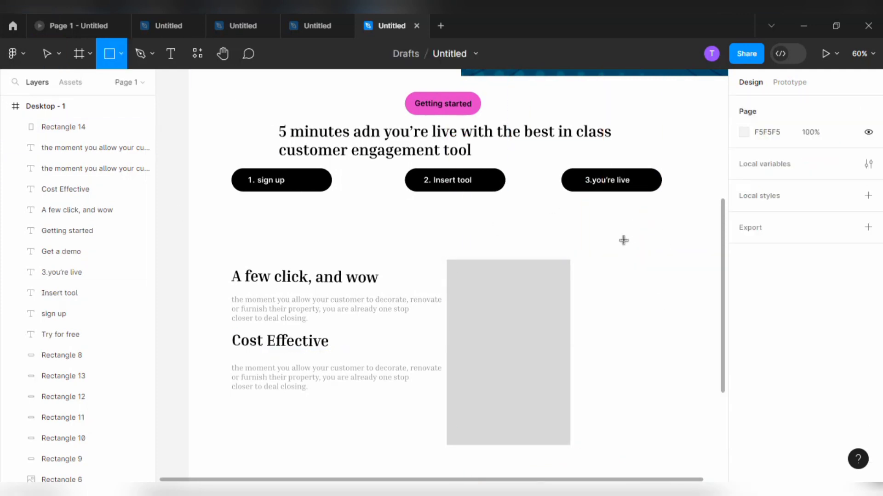
left_click_drag(623, 233, 703, 406)
type("270")
left_click(834, 161)
type("660")
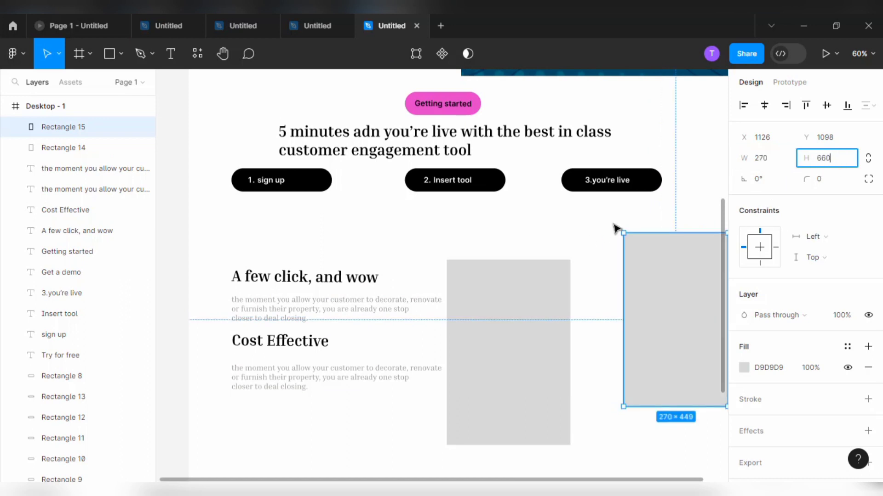
left_click_drag(680, 362, 678, 341)
Step: Fill the tall rectangle with the blue colour 3E3ADE
left_click(744, 368)
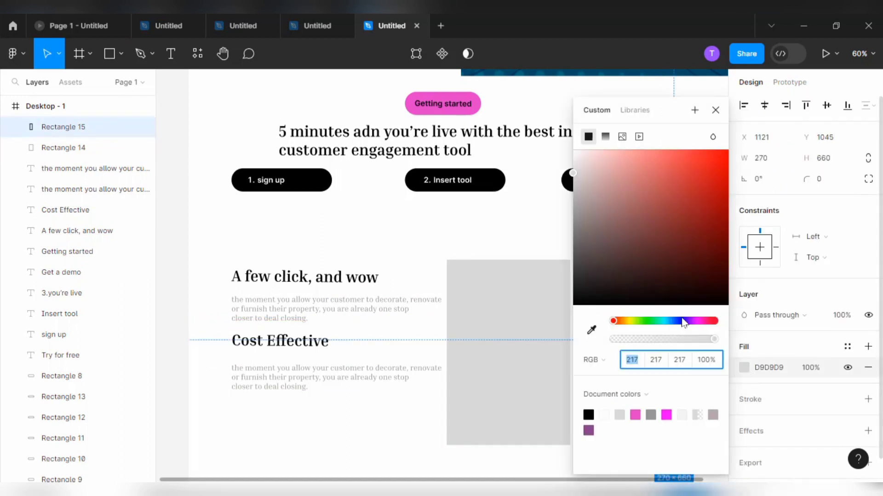
left_click(681, 321)
left_click(688, 169)
left_click(543, 226)
left_click(647, 302)
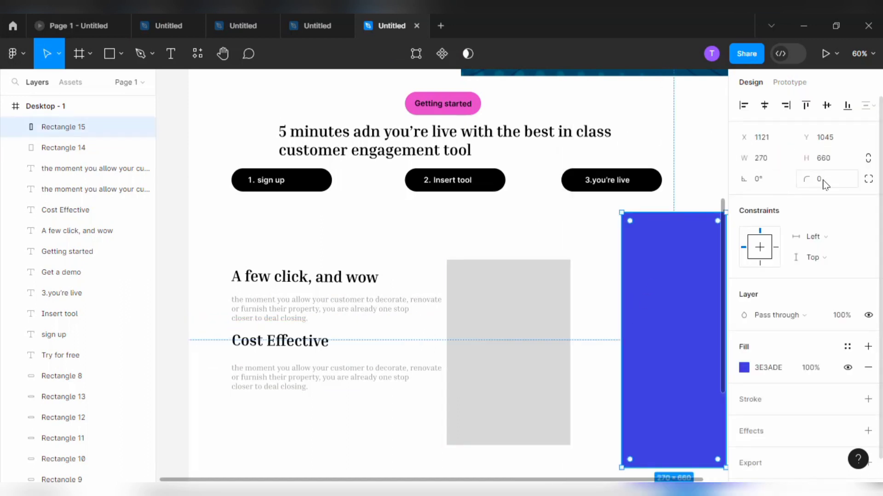
Step: Round only the two left corners of the blue rectangle with radius 40 and shift it slightly to the left
left_click(868, 178)
left_click(615, 233)
type("40")
left_click(547, 230)
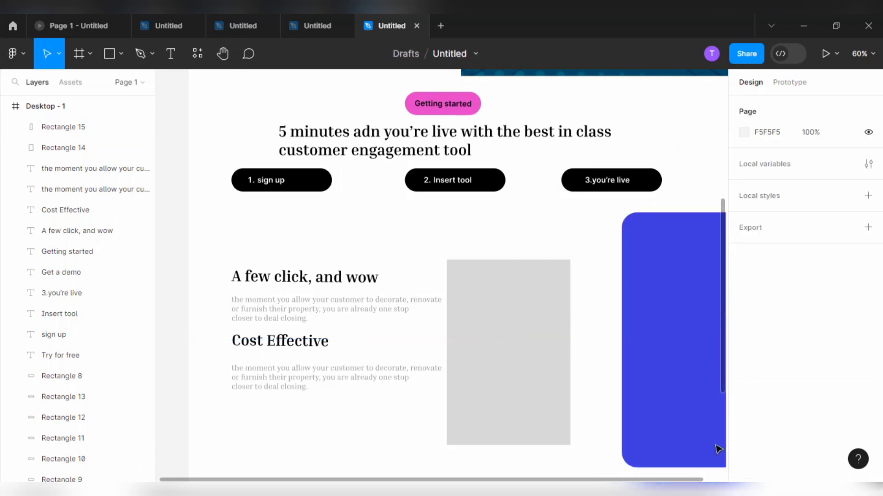
left_click(529, 341)
left_click_drag(671, 340, 665, 340)
Step: Draw a grey rectangle about 308 wide over the blue one, set its height to 480 and level it with the first grey rectangle
left_click(110, 54)
mouse_move(593, 263)
left_mouse_down()
mouse_move(669, 255)
mouse_move(710, 442)
left_mouse_up()
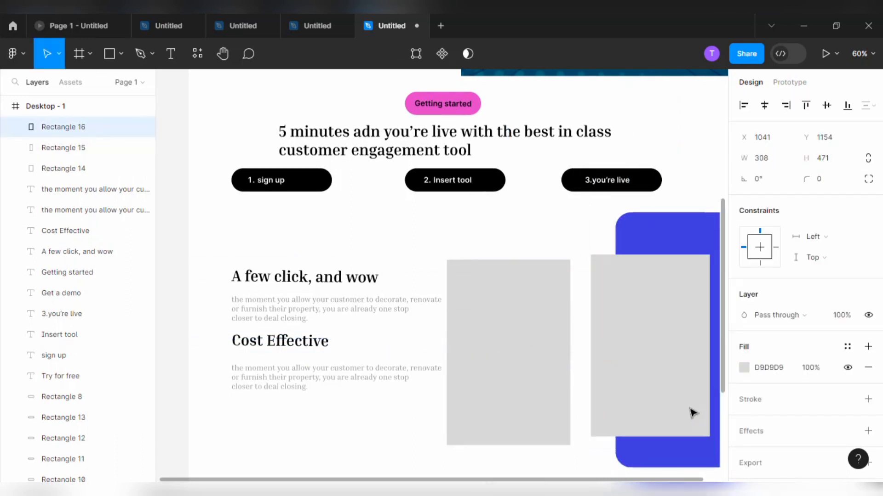
left_click(835, 159)
type("480")
left_click(603, 225)
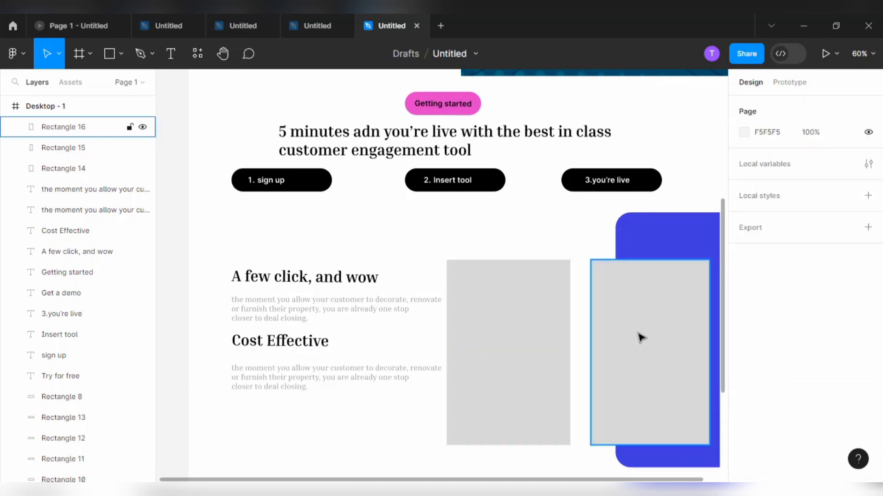
Step: Fill the first grey rectangle with the living room wall decor picture
left_click(469, 367)
left_click(121, 54)
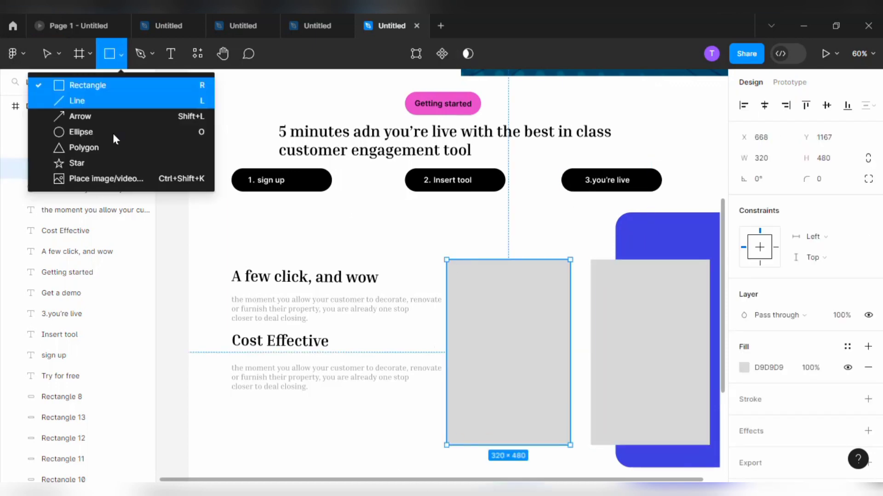
left_click(87, 178)
left_click(391, 197)
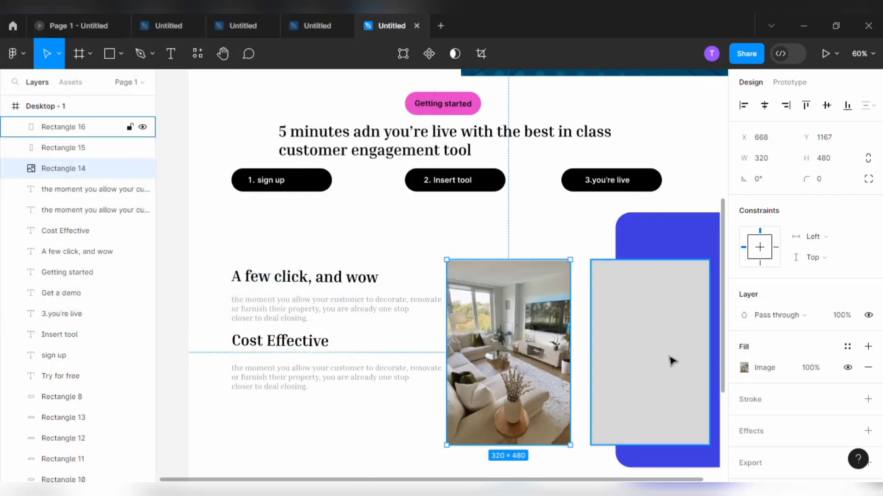
Step: Fill the second grey rectangle with the "download (1)" image and move the living room picture to the right, close beside it
left_click(669, 358)
left_click(121, 54)
left_click(120, 178)
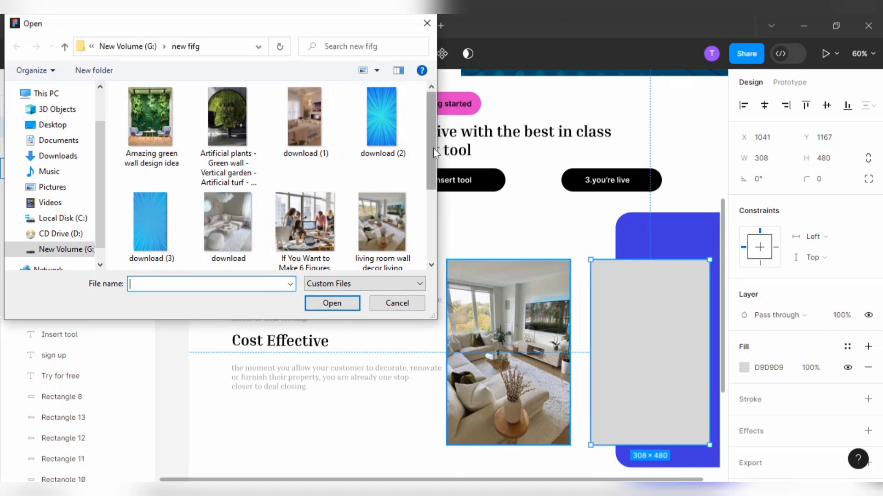
double_click(304, 117)
left_click_drag(528, 367, 543, 368)
left_click(505, 221)
Step: Copy the pink "Getting started" button shape below the "Cost Effective" paragraph at X 111 and fill the copy with light pink
scroll(505, 219, "down", 5)
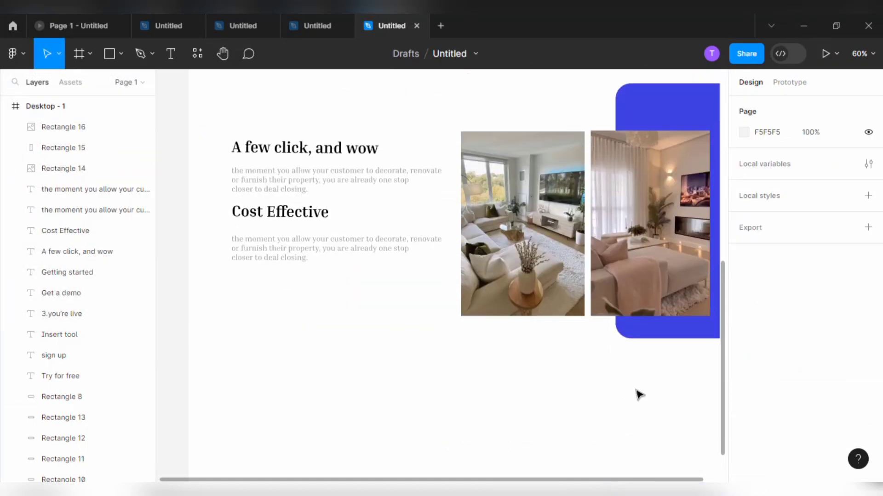
scroll(505, 230, "up", 6)
left_click_drag(470, 146, 298, 461)
left_click(743, 368)
left_click_drag(686, 164, 605, 165)
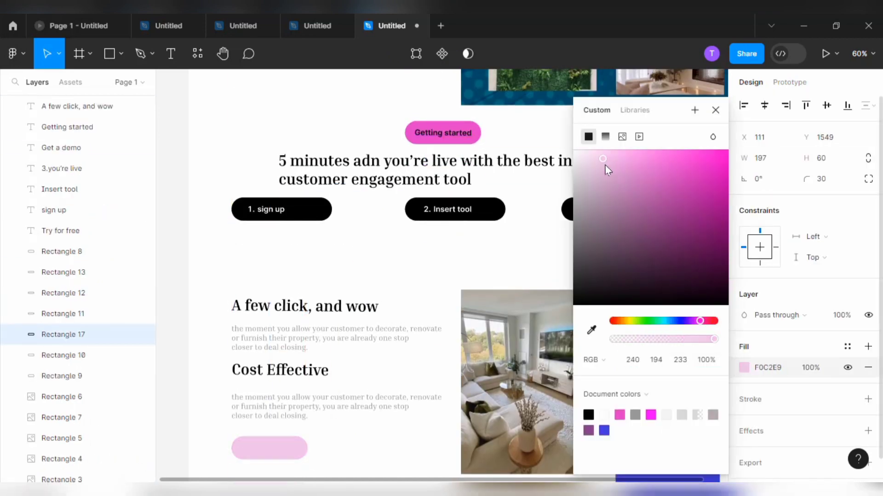
left_click(333, 447)
Step: Copy the "Getting started" label onto the light pink button, change it to "New Tab" and narrow the button to fit the text
left_click(443, 134)
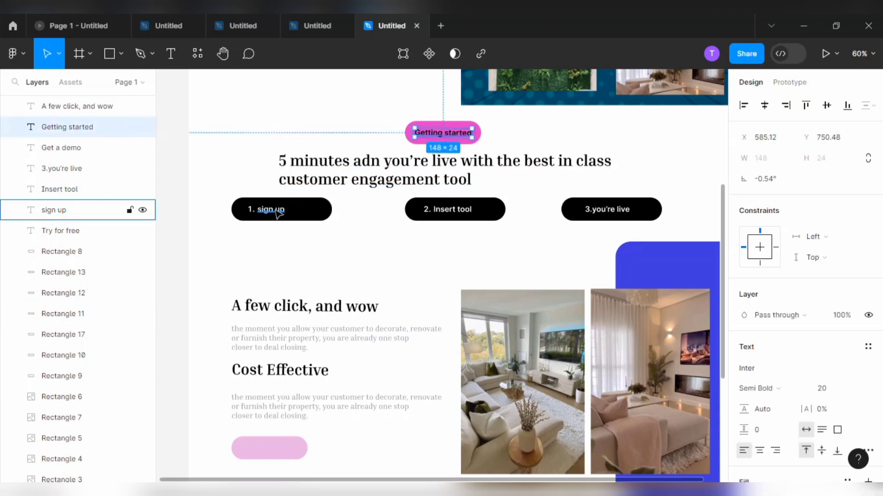
left_click_drag(433, 139, 302, 446)
left_click(305, 449)
left_click(338, 450)
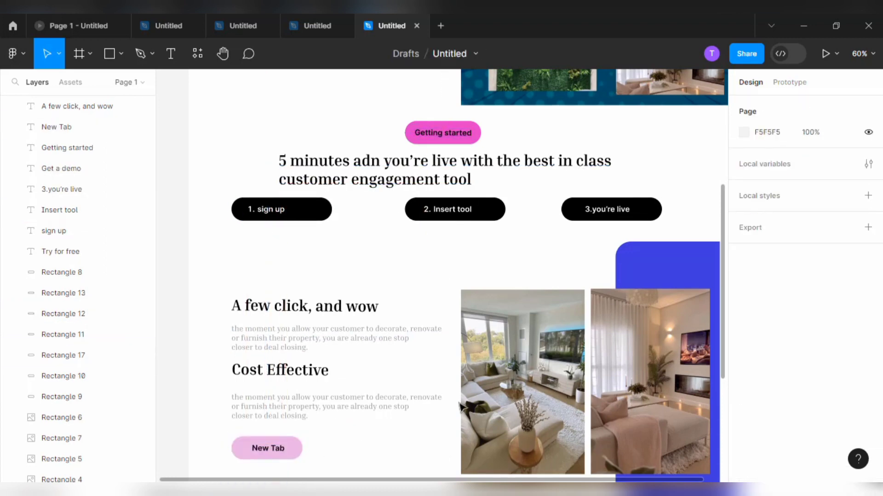
Step: Draw a rectangle below the image section at X 0, Y 1770 and size it to 1440 × 510
left_click_drag(725, 344, 631, 428)
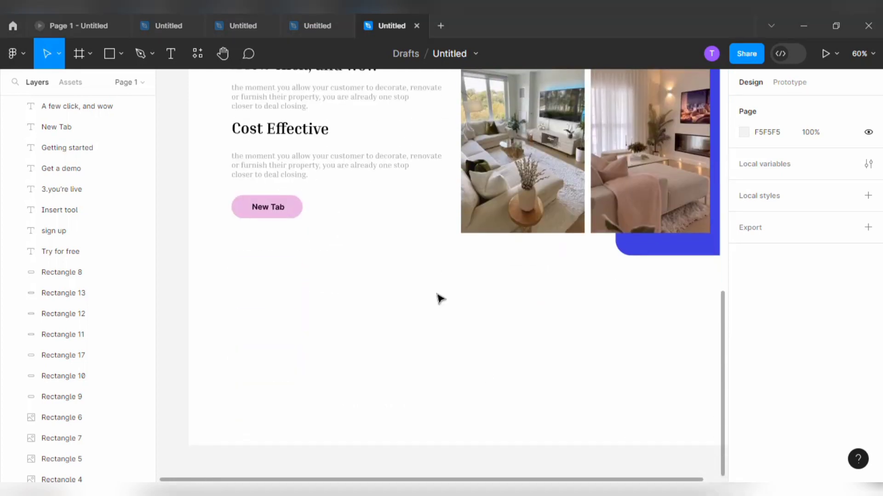
key("r")
mouse_move(193, 370)
left_mouse_down()
mouse_move(221, 317)
mouse_move(690, 291)
left_mouse_up()
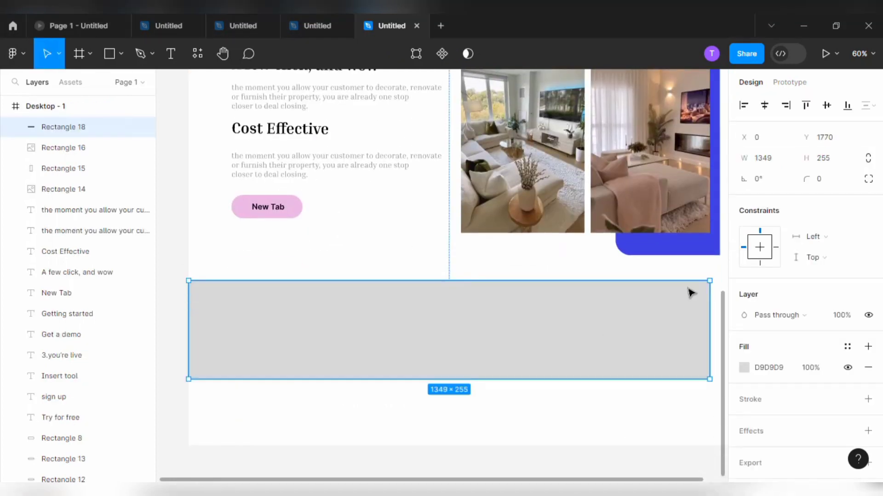
left_click(778, 162)
type("1440")
left_click(846, 164)
type("510")
key("Return")
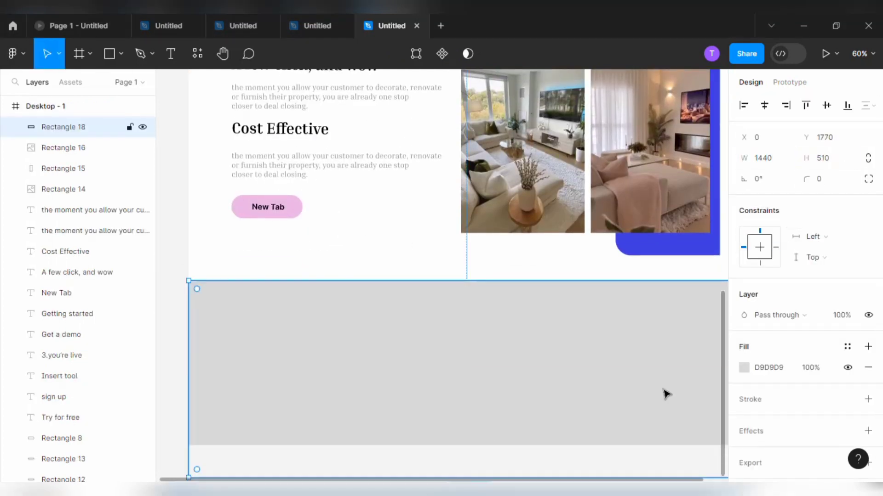
Step: Review the page layout from the header down to the new grey band
left_click_drag(390, 244, 363, 459)
left_click_drag(405, 92, 397, 315)
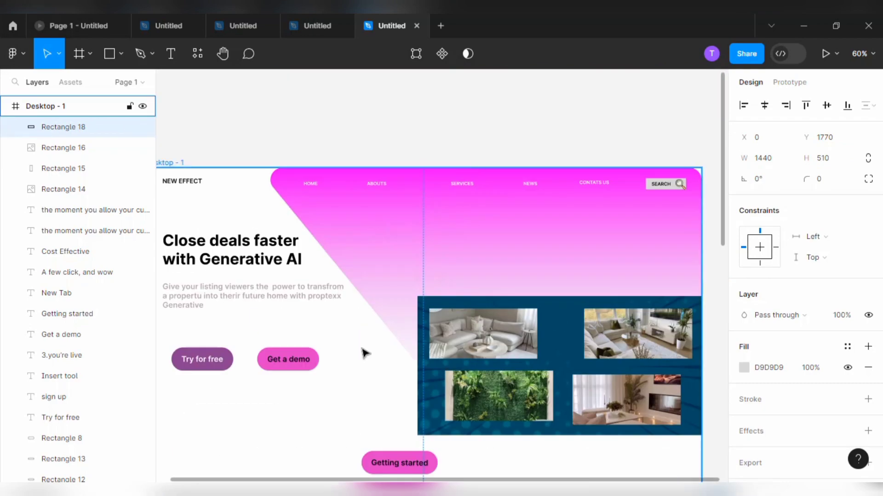
left_click(365, 352)
left_click_drag(409, 414, 441, 154)
left_click_drag(449, 361, 455, 138)
left_click_drag(546, 476, 553, 322)
left_click_drag(515, 375, 490, 485)
left_click_drag(570, 425, 533, 394)
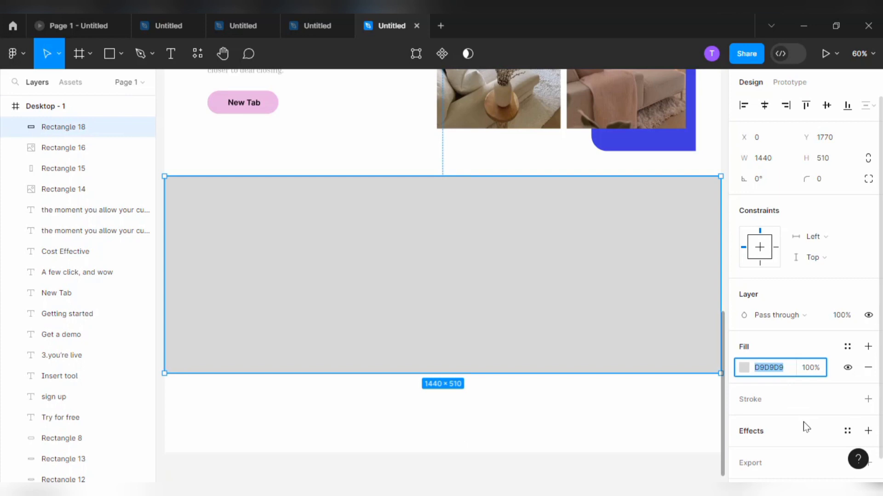
Step: Fill the full-width band with the blue-grey colour 38687C
type("386")
type("87E")
left_click(661, 429)
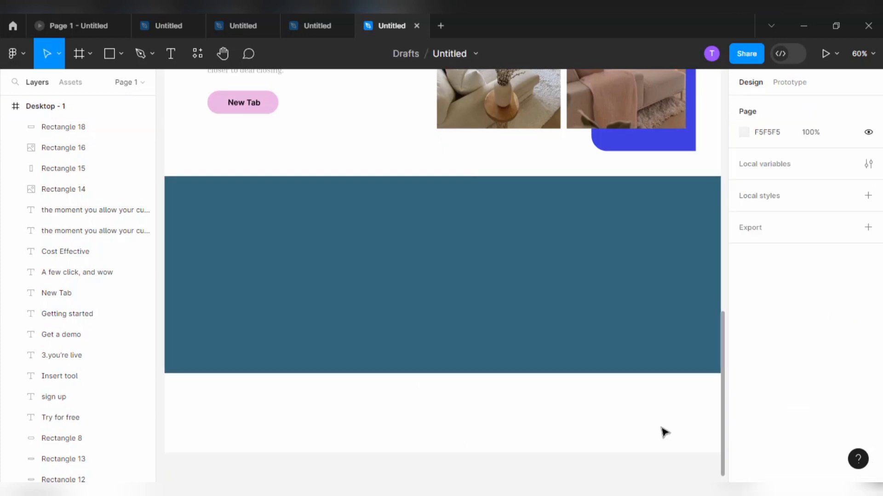
Step: Add white text "Testimonials" near the band's upper edge and "Installed on +1 listings and growing" at X 111 in size 30
left_click(171, 54)
left_click(396, 196)
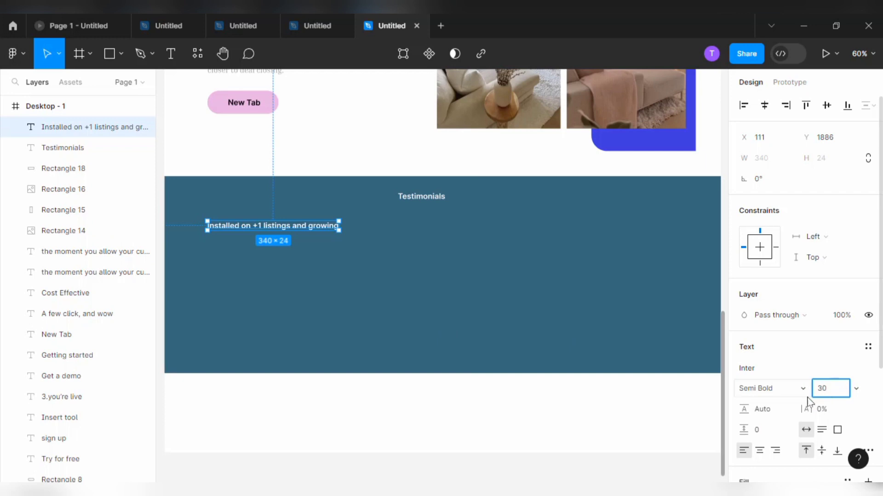
left_click(392, 264)
left_click(356, 239)
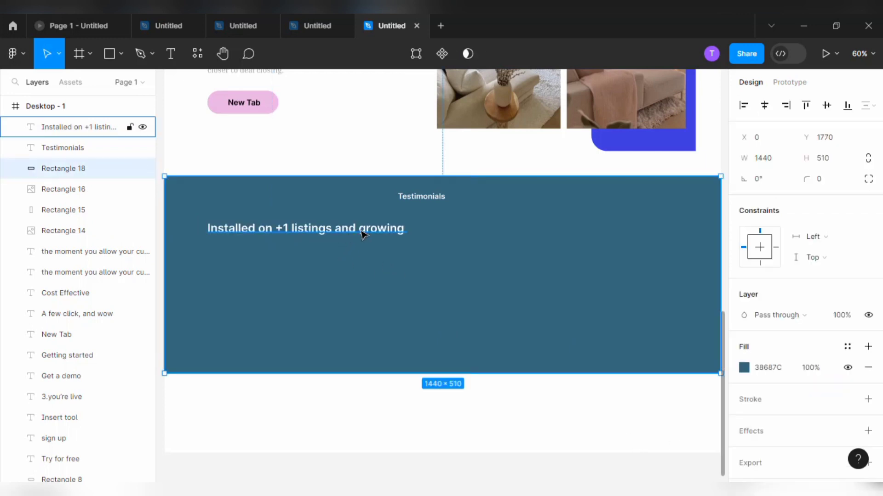
Step: Change the "Installed on +1 listings and growing" heading to Inria Serif Bold and enlarge it
left_click(362, 232)
left_click(762, 370)
left_click(623, 301)
left_click(835, 390)
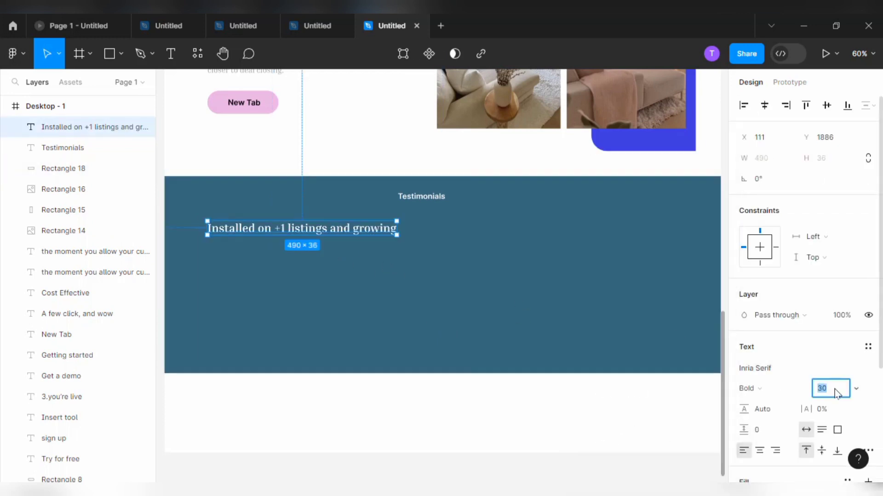
left_click(377, 421)
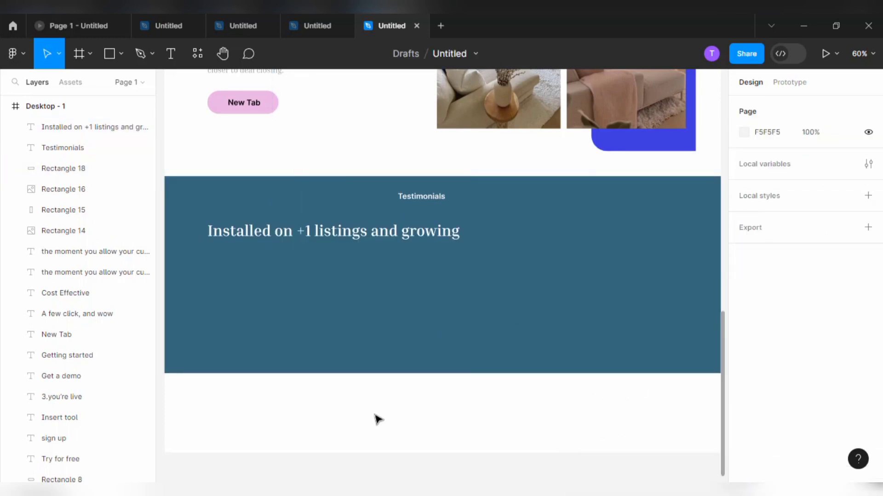
Step: Copy "Testimonials" below the heading as "Not having the abillity to understand and my customer’s behaviours before I reach our is unthinkable today."
left_click(435, 200)
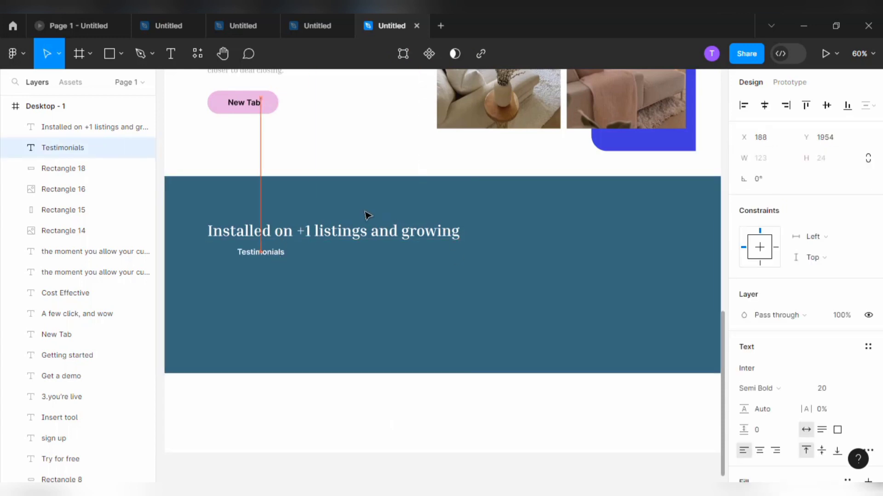
key("ctrl+z")
key("ctrl+d")
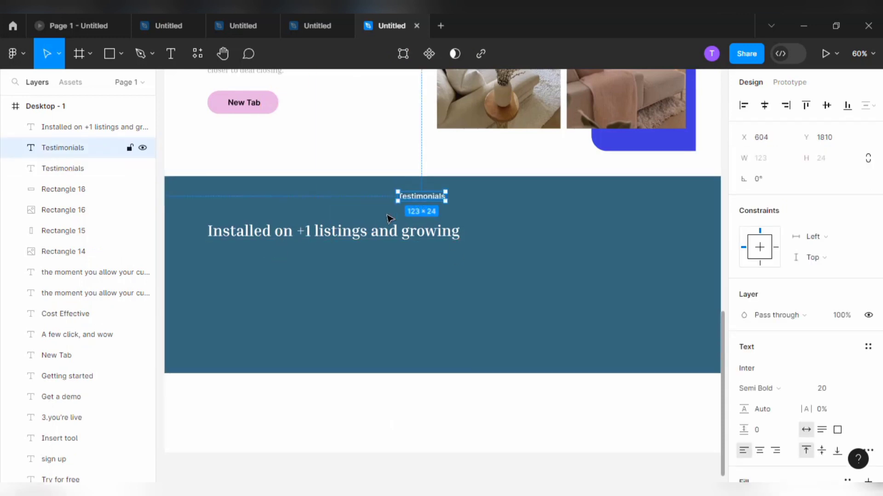
type("Not having the abillity to understand and my customer’s behaviours before I reach our is unthinkable today.")
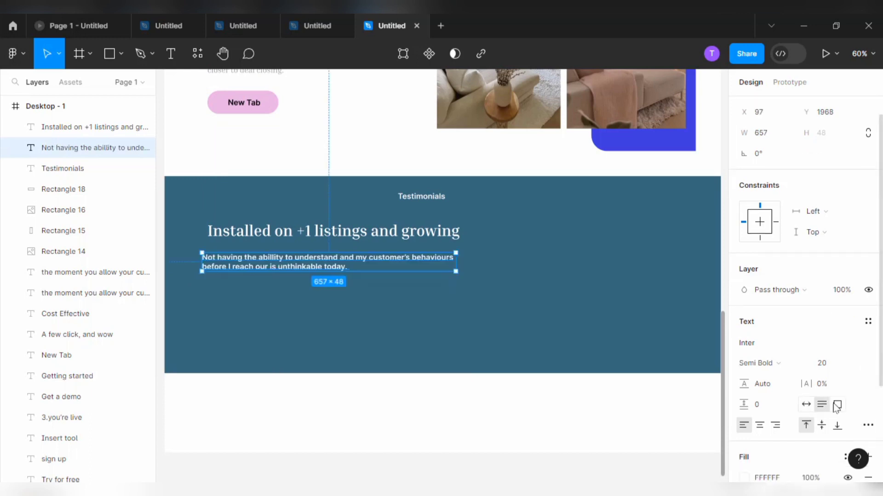
Step: Set the "Installed on +1 listings and growing" heading to size 30 and centre it above the paragraph
left_click(448, 232)
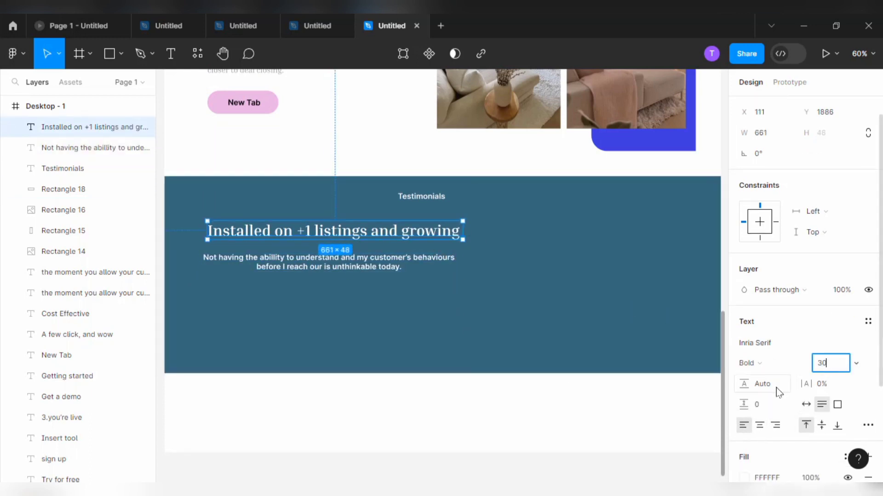
left_click(364, 238)
left_click_drag(364, 238, 375, 237)
key("ctrl+z")
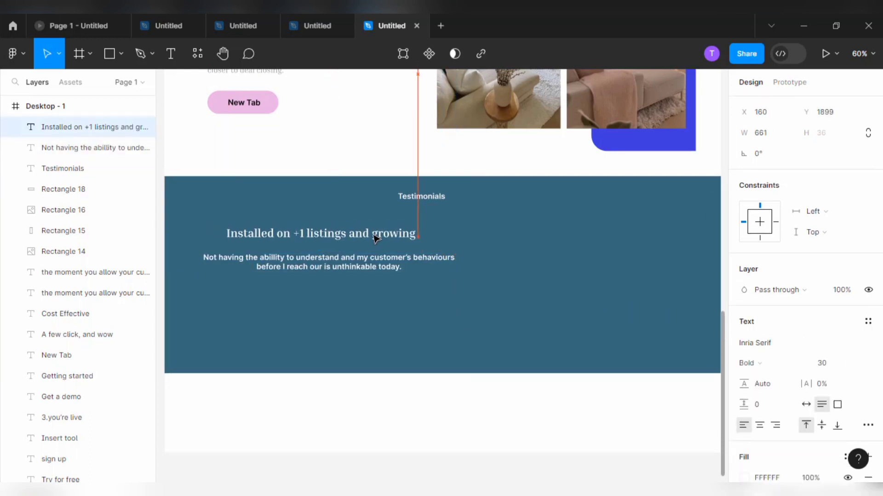
Step: Draw an ellipse below the centred testimonial paragraph and size it to 60 × 50
left_click(121, 54)
left_click(69, 132)
left_click_drag(306, 288, 329, 307)
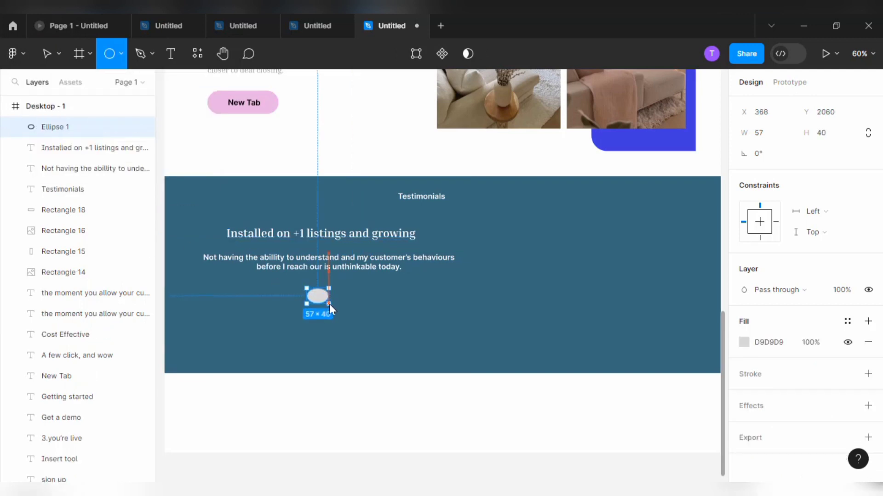
left_click(755, 134)
type("60")
left_click(813, 133)
type("50")
left_click(512, 238)
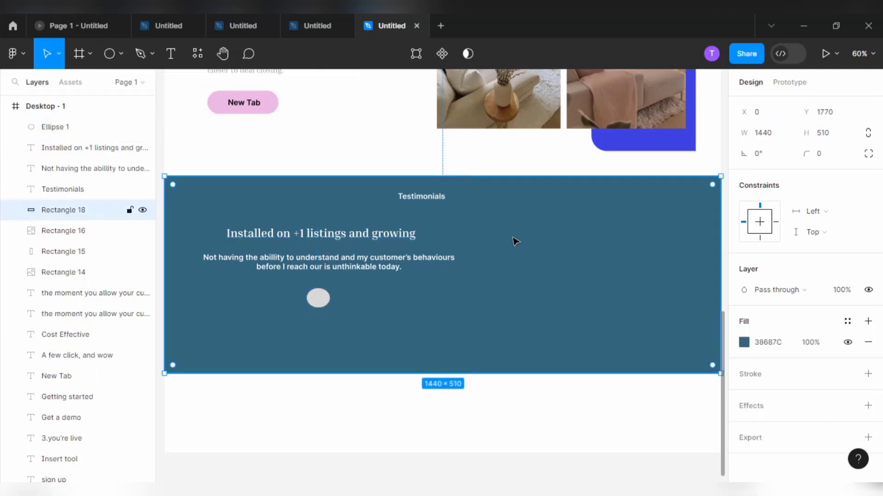
Step: Copy the heading below the ellipse, replace its text with the reviewer's name, narrow the box to 154 and centre it under the ellipse
left_click(286, 235)
left_click_drag(285, 235, 294, 318)
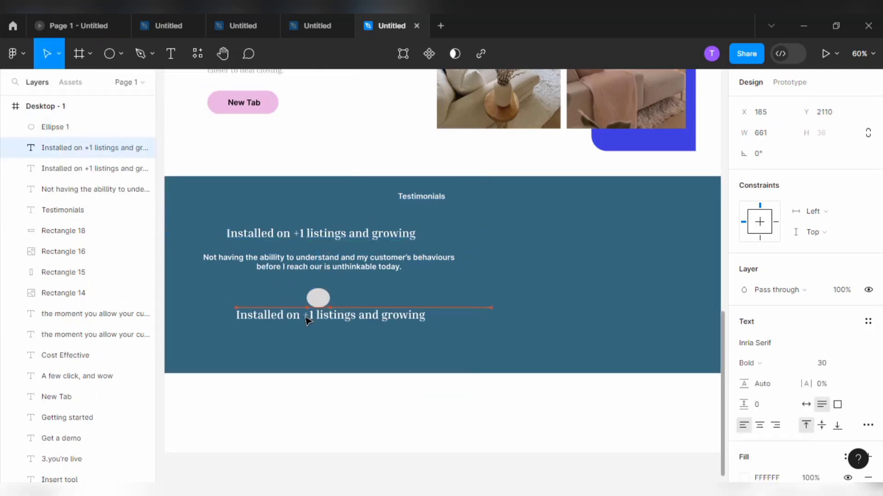
double_click(304, 323)
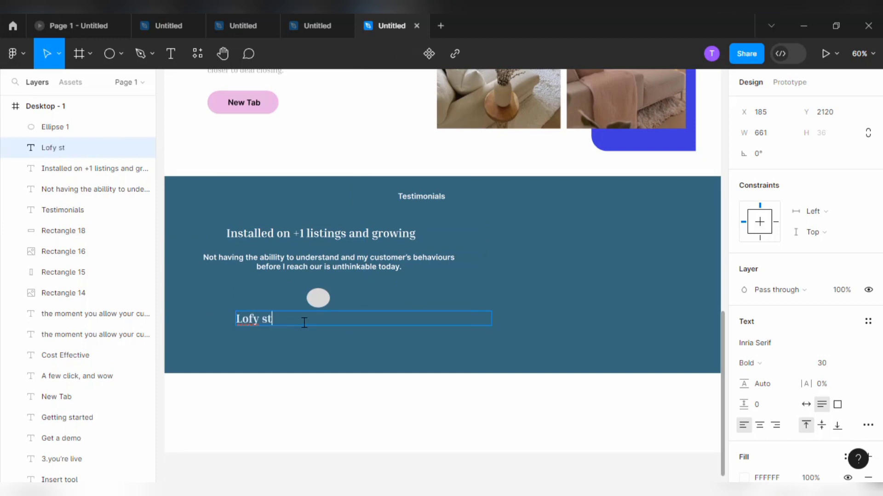
left_click_drag(491, 319, 323, 321)
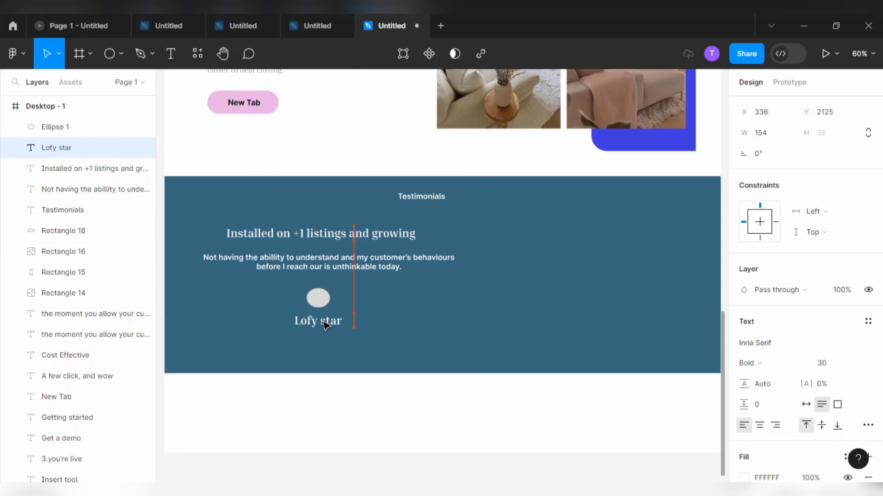
left_click(395, 313)
left_click(380, 268)
left_click_drag(382, 269, 384, 342)
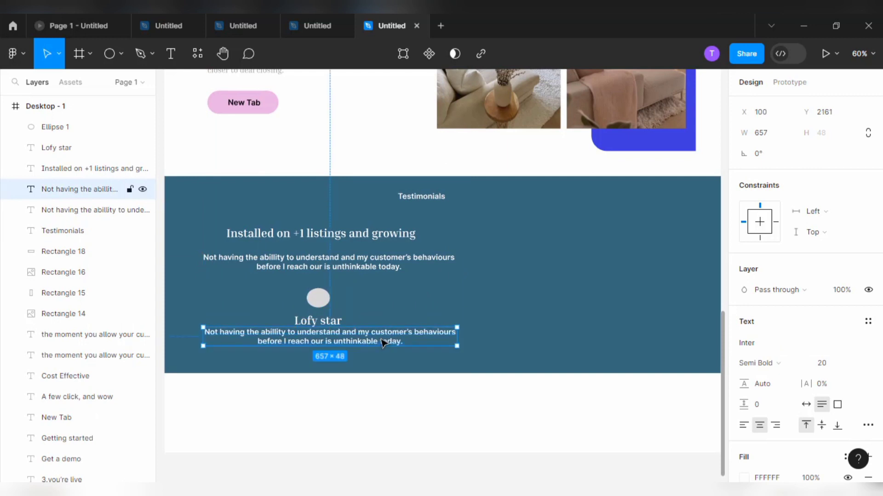
key("Delete")
Step: Change the testimonial paragraph's text colour to grey A0A0A0
left_click(387, 269)
scroll(875, 361, "down", 5)
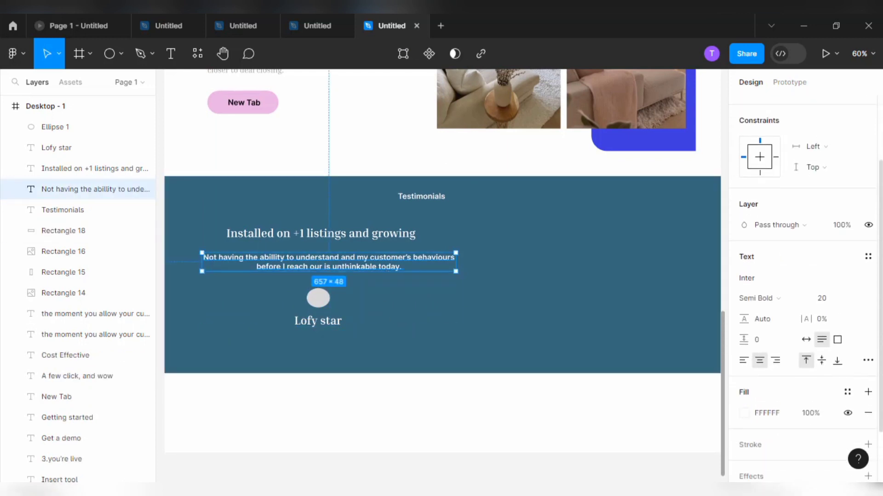
left_click(743, 390)
left_click_drag(579, 221, 564, 229)
left_click(483, 315)
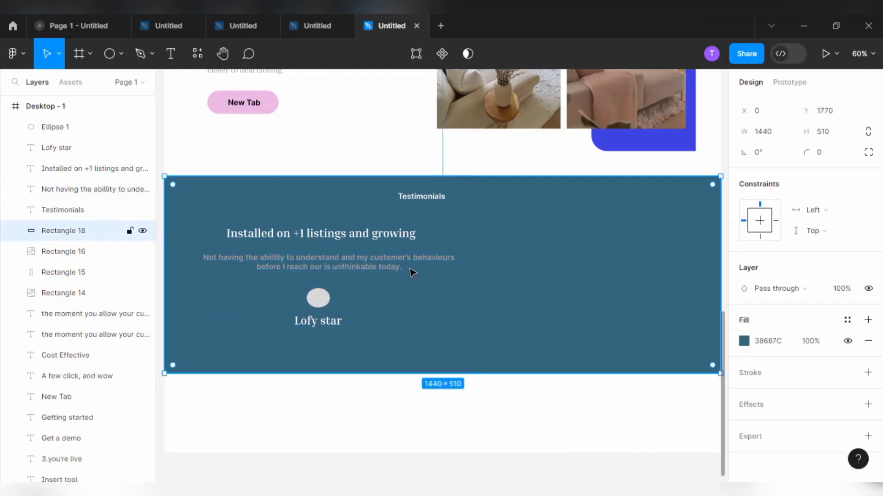
Step: Copy the grey paragraph below the reviewer's name, replace its text with "adim" and centre it under the name
left_click(406, 268)
left_click_drag(406, 268, 405, 338)
left_click(352, 340)
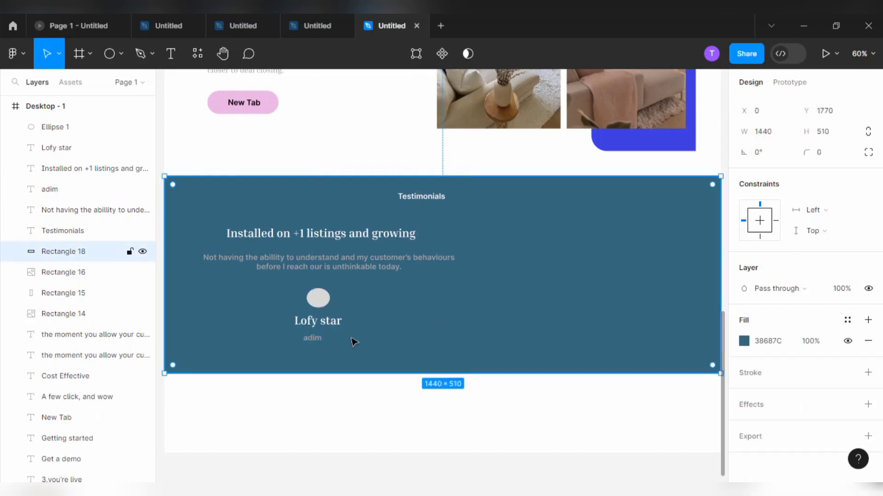
left_click_drag(314, 342, 321, 338)
key("ctrl+z")
left_click(318, 338)
left_click(402, 328)
Step: Fill the ellipse above the reviewer's name with the portrait photo of the man in front of a dark background
left_click(318, 298)
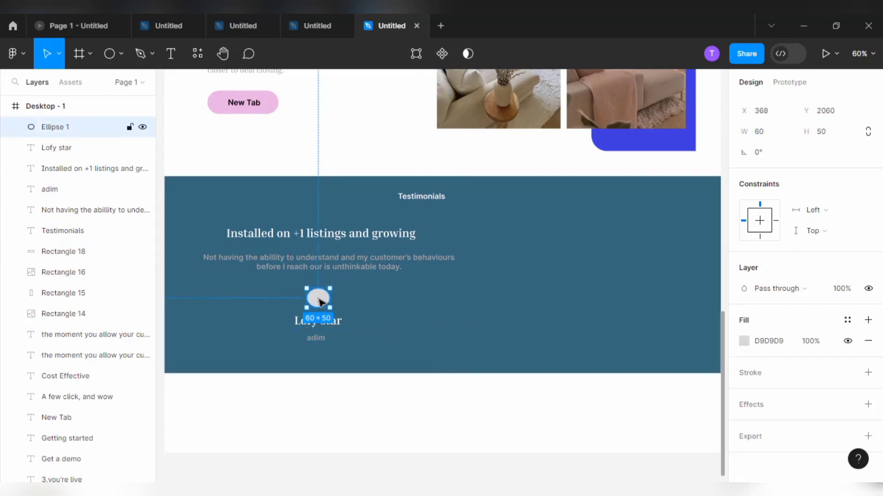
left_click(120, 54)
left_click(127, 179)
left_click_drag(428, 132, 427, 207)
left_click(310, 218)
left_click(334, 300)
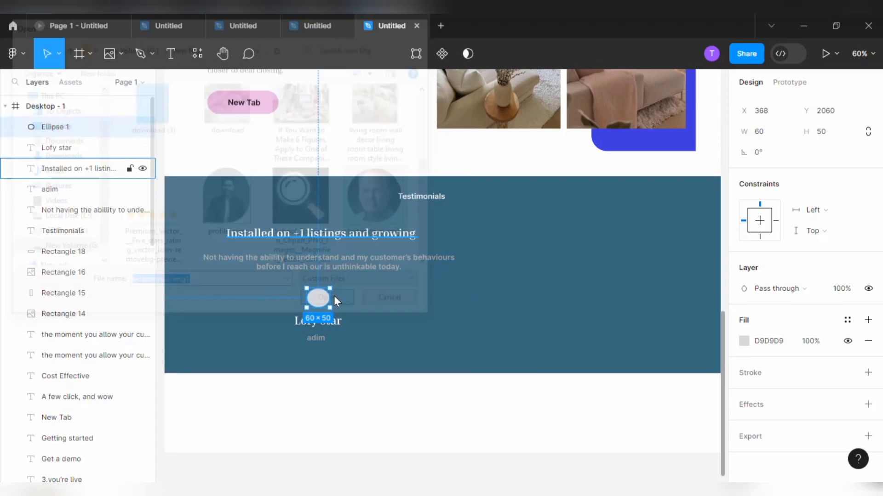
left_click(319, 298)
left_click(416, 290)
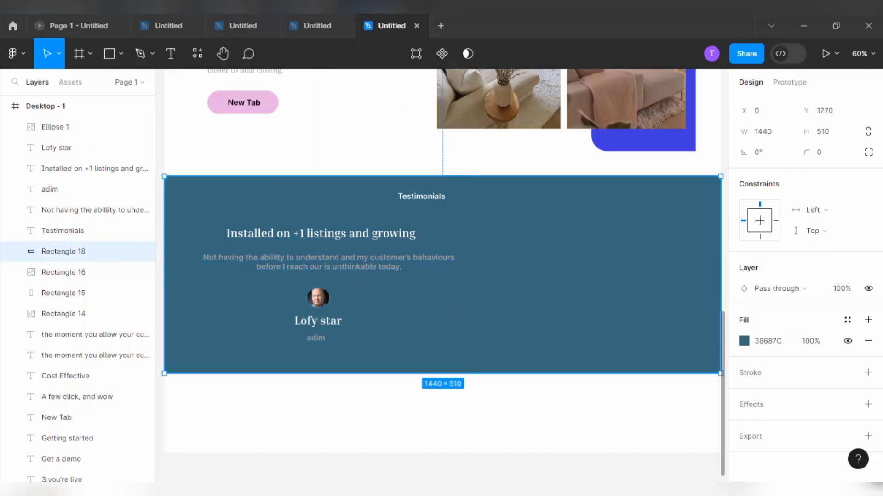
Step: Place the five-star rating image in the testimonials band, scale it to a height of 50 and centre it below "adim"
key("alt+Tab")
left_click_drag(171, 292, 317, 361)
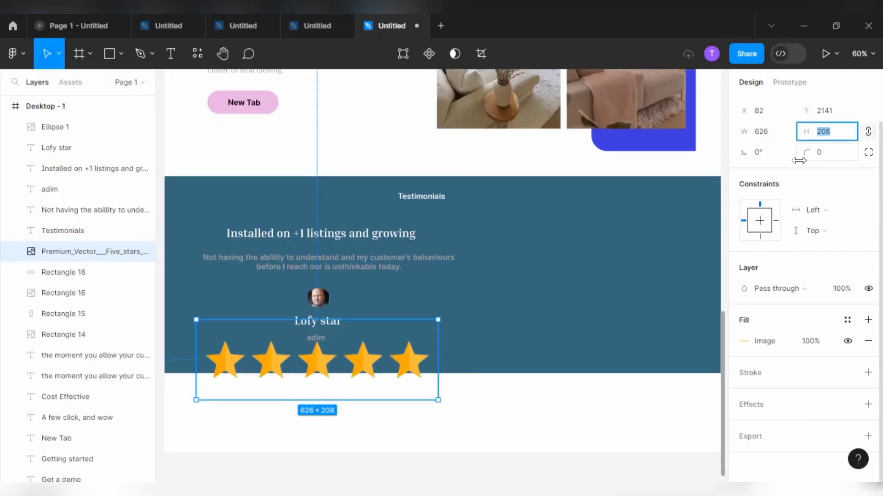
type("50")
left_click(504, 299)
left_click_drag(230, 328, 329, 349)
key("ctrl+z")
key("ctrl+z")
double_click(234, 332)
left_click(715, 147)
left_click(423, 288)
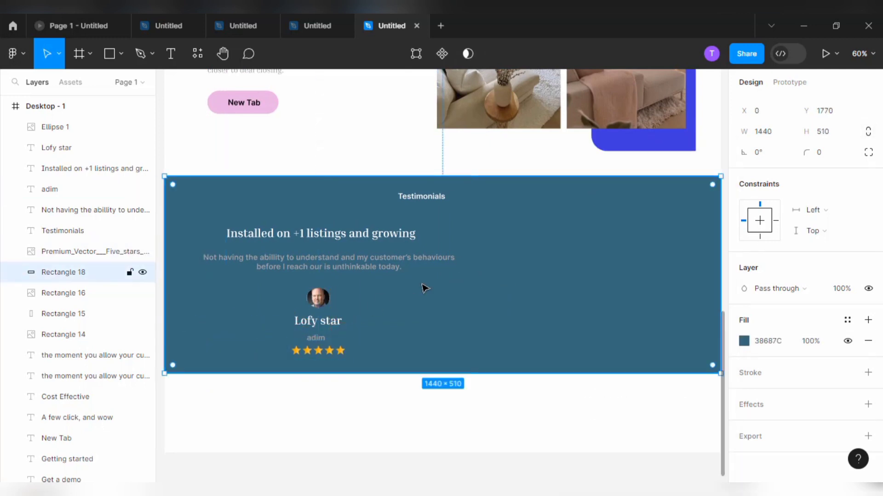
Step: Move the portrait, reviewer's name, "adim" and star rating up and line them up closely beneath the testimonial paragraph
left_click_drag(321, 299, 312, 287)
left_click(317, 298)
left_click_drag(321, 323, 316, 308)
left_click(319, 341)
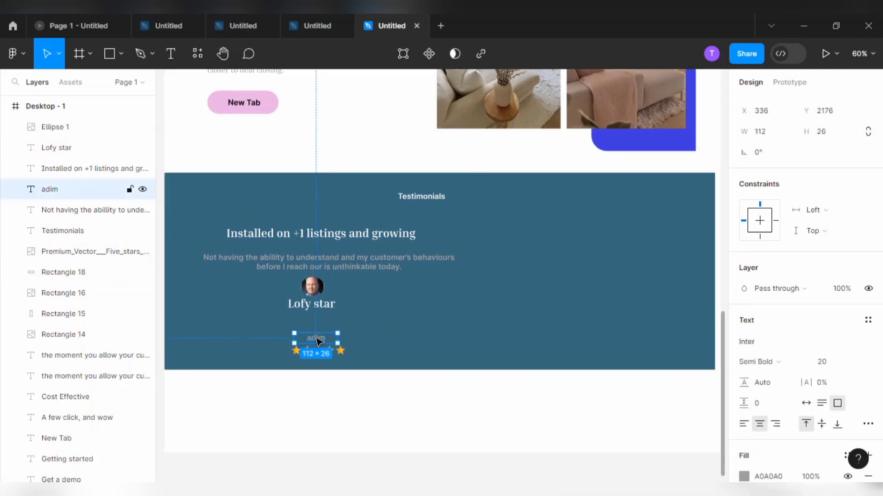
left_click_drag(323, 360, 312, 344)
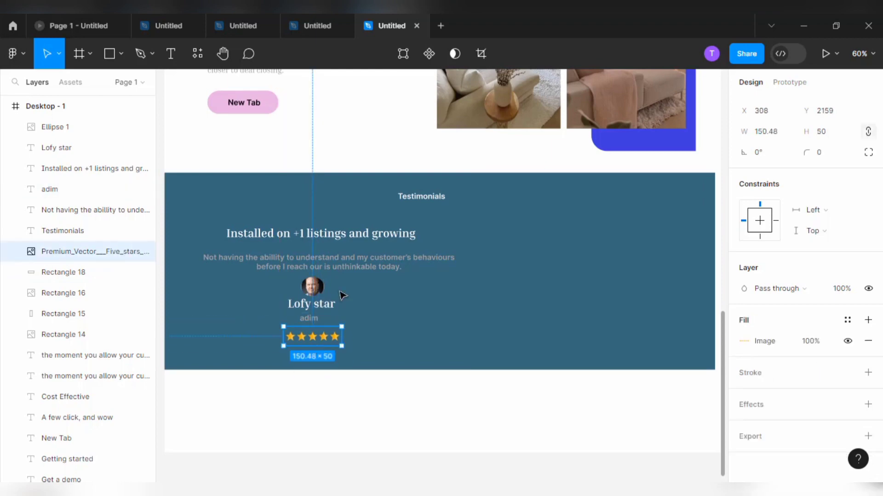
left_click(452, 296)
Step: Shift the "Installed on +1 listings and growing" heading and its paragraph left to centre them over the portrait
left_click_drag(309, 234, 283, 236)
left_click_drag(306, 269, 285, 266)
left_click(459, 315)
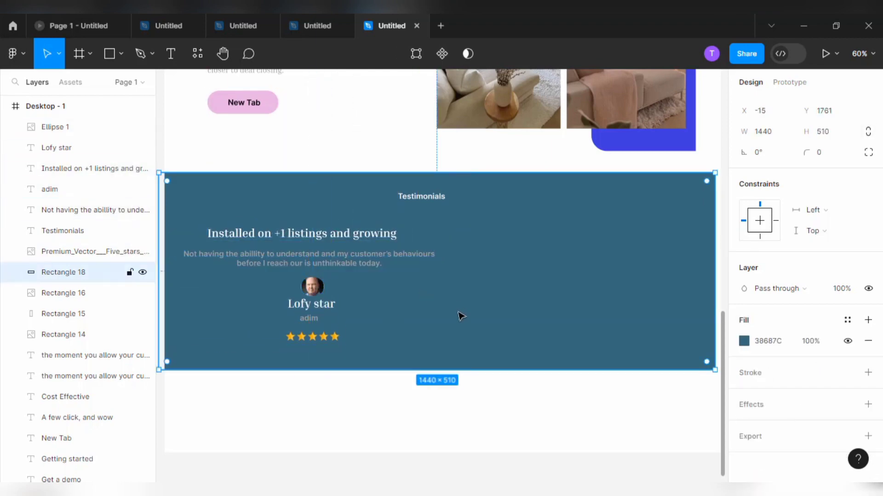
Step: Copy the heading into the band's right half as "Installed on +2 listings and growing" and copy the paragraph beneath it
left_click_drag(387, 234, 663, 234)
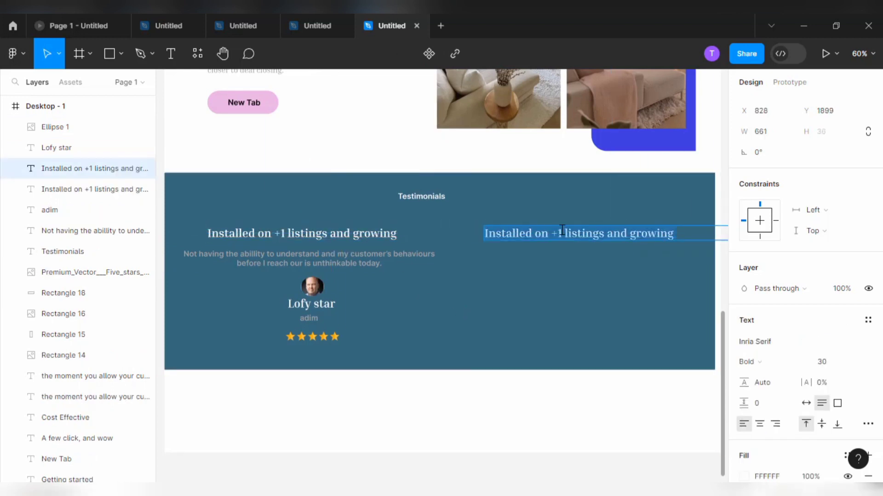
left_click(221, 257)
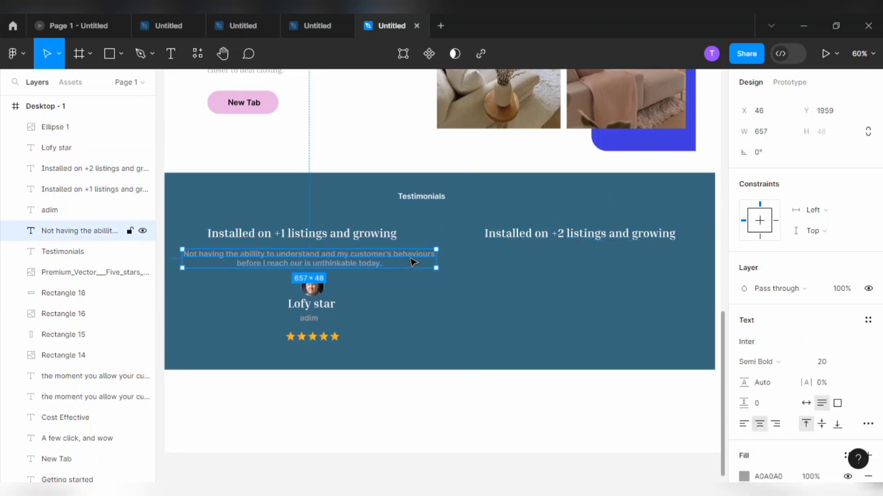
left_click_drag(222, 257, 500, 259)
left_click_drag(383, 263, 374, 263)
left_click_drag(620, 266, 613, 265)
left_click(606, 292)
left_click(565, 263)
left_click(519, 296)
Step: Copy the portrait, reviewer's name, "adim" and star rating under the second testimonial paragraph
left_click_drag(315, 292, 574, 299)
left_click_drag(337, 306, 591, 313)
left_click_drag(574, 302, 577, 308)
left_click_drag(309, 318, 569, 318)
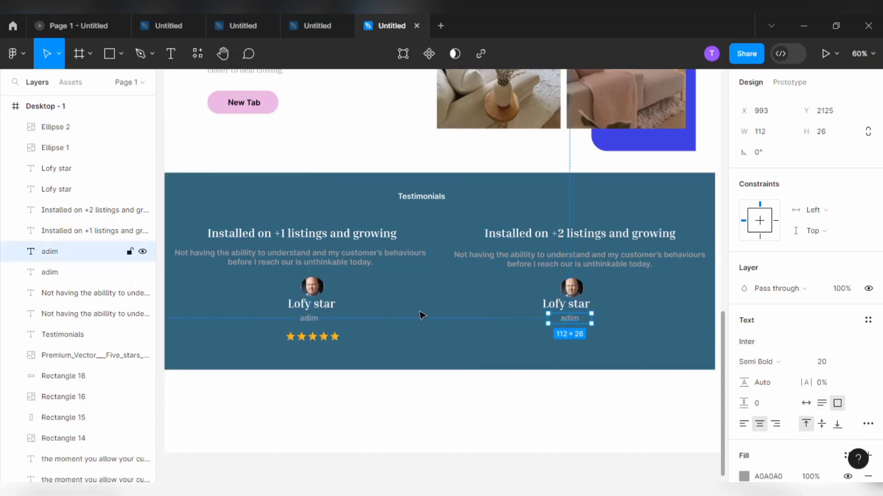
left_click_drag(332, 341, 593, 341)
Step: Replace the copied name with the second reviewer's name, change the copied "adim" to "Daiter" and centre the name under the portrait
double_click(570, 308)
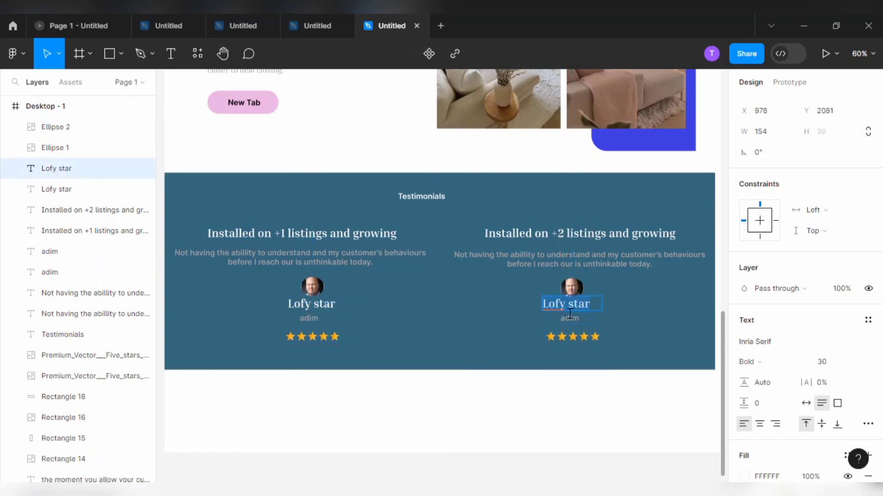
left_click(566, 318)
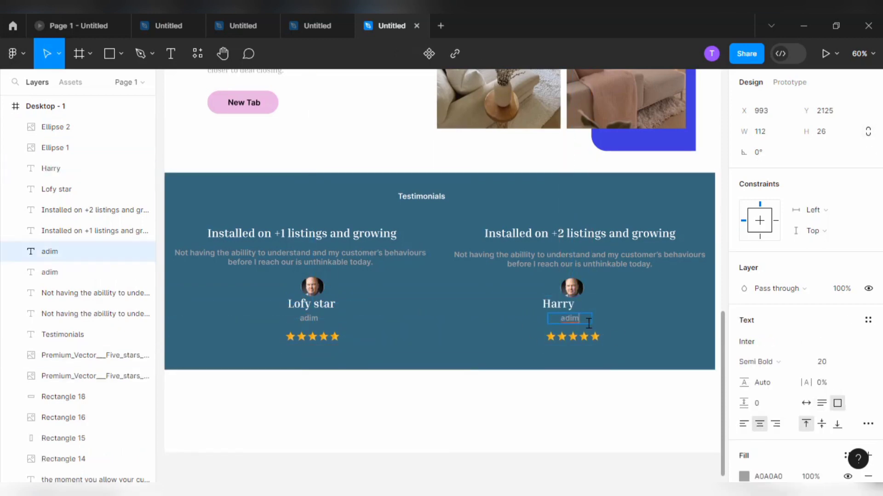
left_click(613, 318)
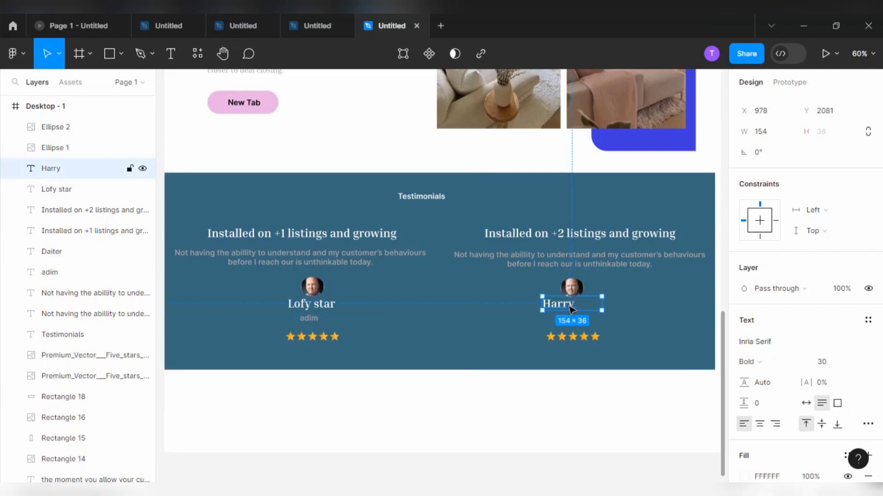
mouse_move(571, 306)
left_mouse_down()
mouse_move(588, 306)
mouse_move(581, 321)
left_mouse_up()
Step: Replace the second testimonial's portrait with the photo of the dark-haired man
left_click(573, 291)
left_click(121, 53)
left_click(105, 178)
left_click_drag(431, 143, 431, 197)
double_click(305, 216)
left_click(573, 289)
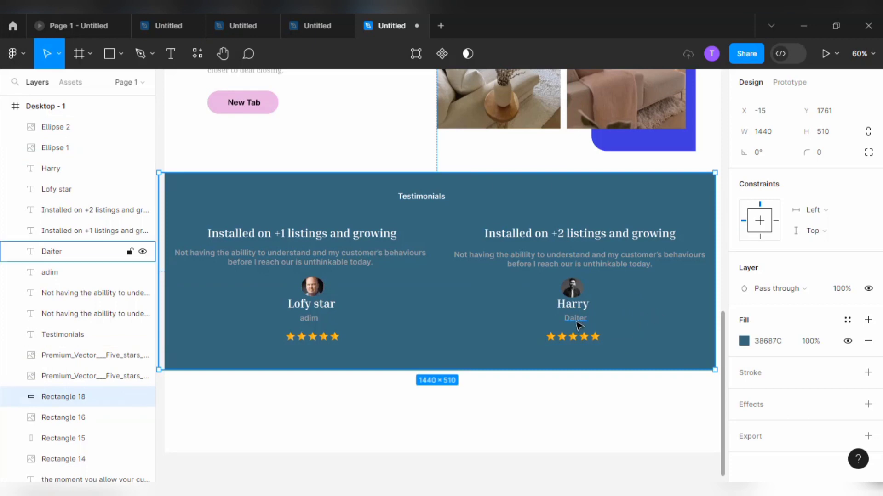
Step: Centre "Daiter" beneath the second reviewer's name
left_click_drag(579, 324, 584, 319)
key("ctrl+z")
left_click(573, 319)
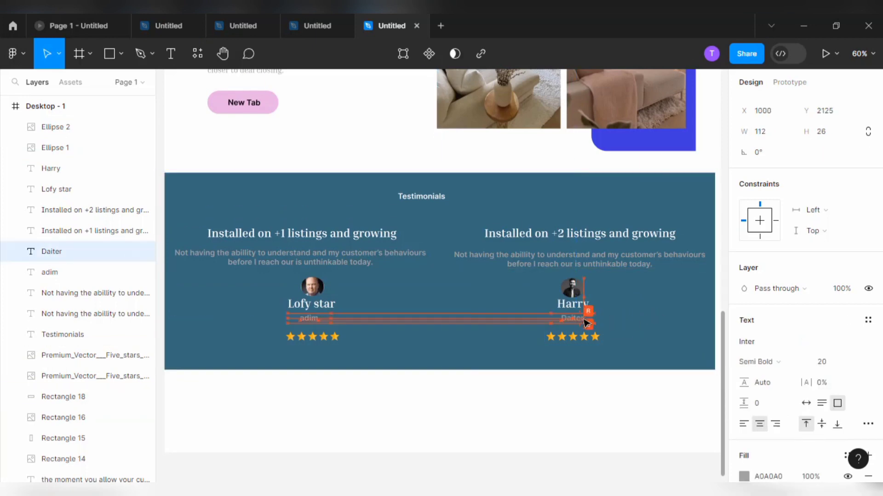
left_click(616, 313)
Step: Copy the pink "New Tab" button centred below the testimonials band, relabel it "Blog" and narrow its pill shape
left_click(271, 113)
left_click_drag(271, 113, 467, 396)
left_click(254, 107)
left_click_drag(254, 107, 443, 392)
double_click(450, 396)
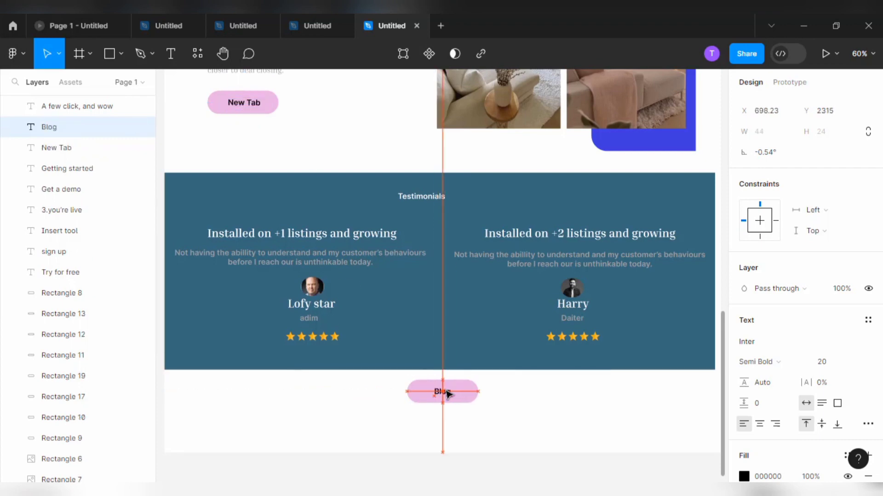
left_click(475, 391)
left_click(540, 432)
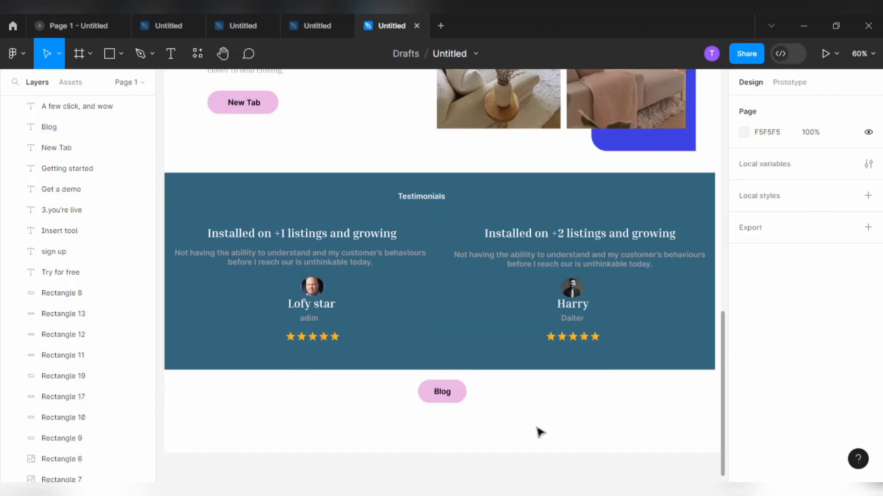
Step: Copy the testimonial heading below the "Blog" button, change its text to "Most popular articles" and colour it black
left_click_drag(325, 239, 428, 440)
scroll(805, 322, "down", 3)
left_click(746, 374)
left_click(578, 304)
key("Escape")
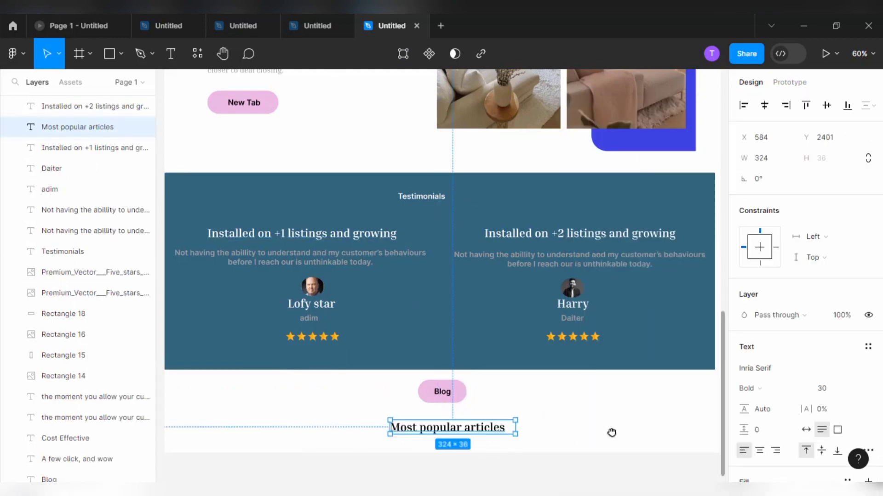
Step: Extend the Desktop - 1 frame downward to a height of about 3134
left_click_drag(611, 433, 312, 230)
left_click(309, 173)
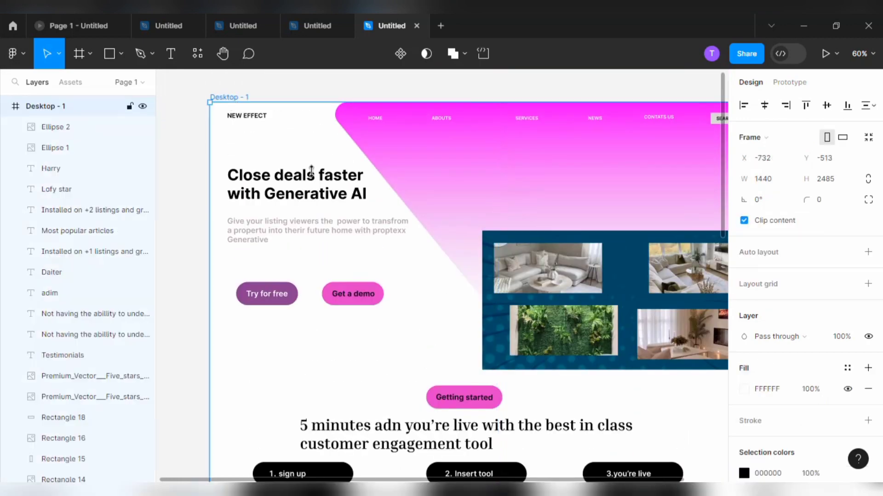
left_click_drag(510, 398, 506, 85)
left_click_drag(477, 334, 474, 477)
left_click_drag(462, 374, 482, 368)
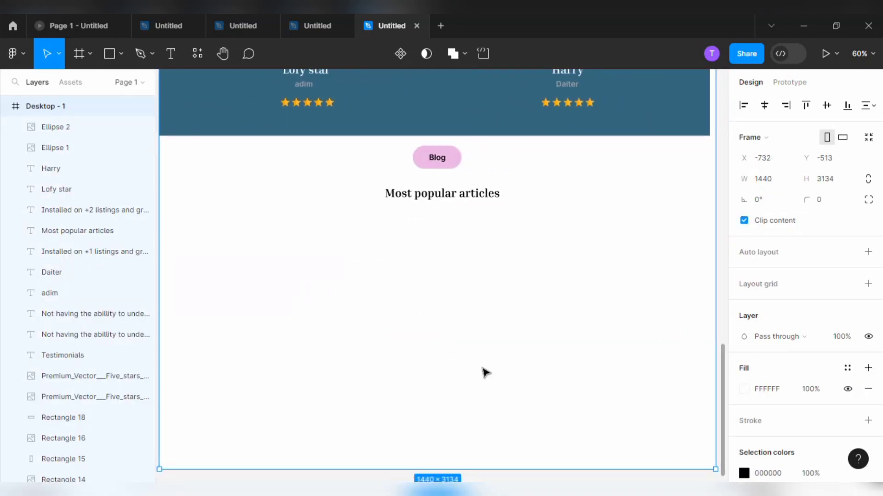
Step: Draw an article card rectangle below "Most popular articles" near the frame's left edge and size it to 620 × 650
key("r")
mouse_move(171, 211)
left_mouse_down()
mouse_move(353, 211)
mouse_move(379, 422)
left_mouse_up()
left_click(763, 157)
type("6")
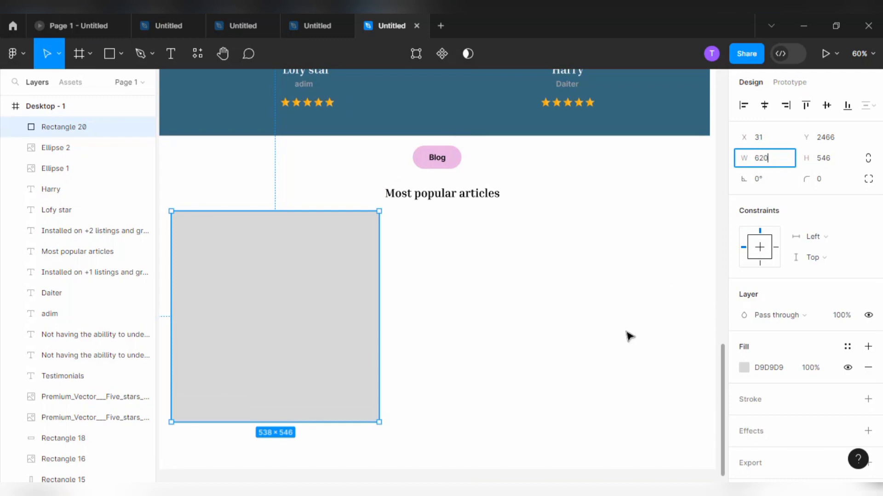
type("20")
key("Return")
key("Escape")
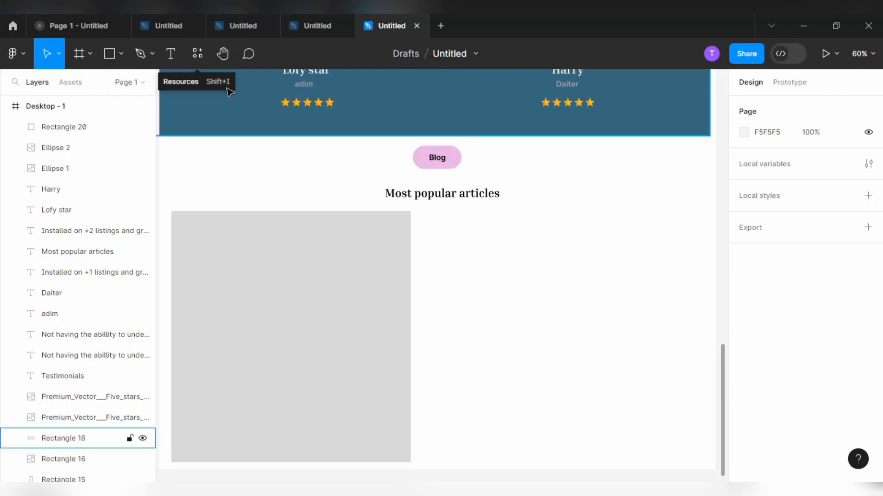
Step: Draw an image rectangle inside the article card, size it to 570 × 330 and centre it near the card's top
key("r")
mouse_move(179, 223)
left_mouse_down()
mouse_move(397, 283)
mouse_move(400, 302)
left_mouse_up()
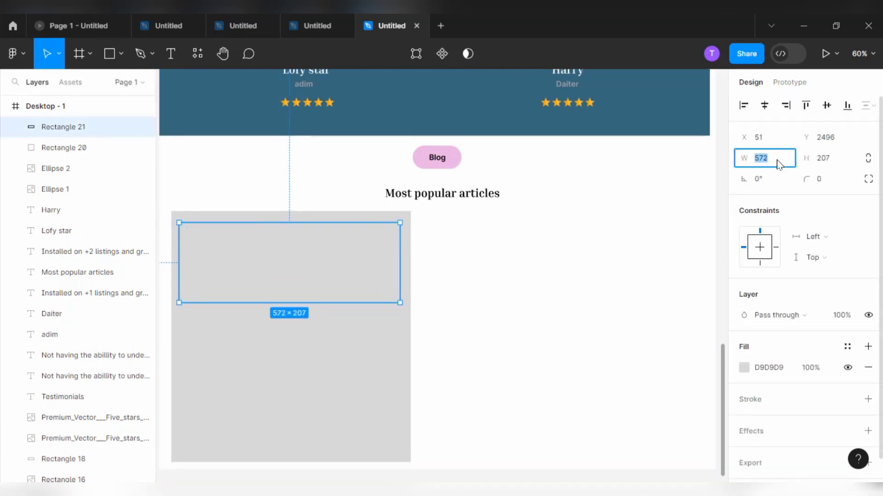
left_click(833, 163)
type("330")
left_click(527, 315)
key("ctrl+z")
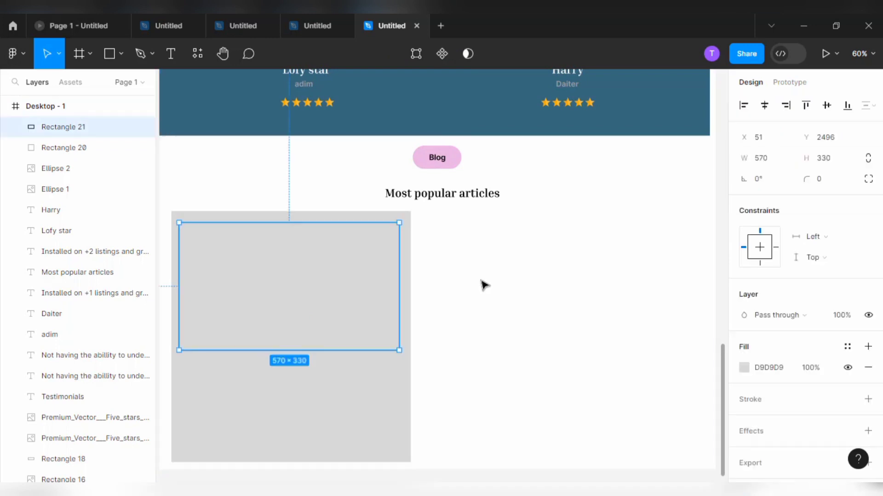
mouse_move(330, 283)
left_mouse_down()
mouse_move(348, 271)
mouse_move(345, 289)
left_mouse_up()
Step: Change the article card's fill to light grey EEEBEB
left_click(362, 214)
left_click(744, 367)
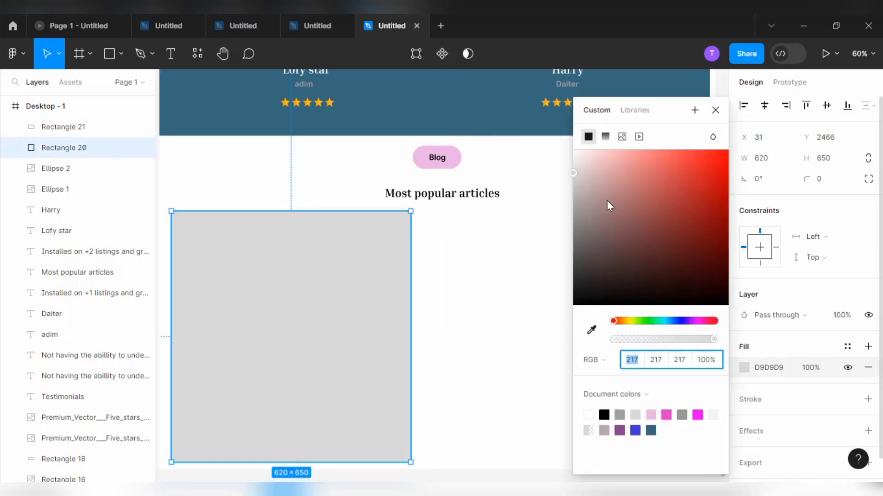
left_click(578, 151)
left_click_drag(578, 152, 576, 162)
Step: Round the corners of the card's image rectangle with a radius of 30
left_click(375, 270)
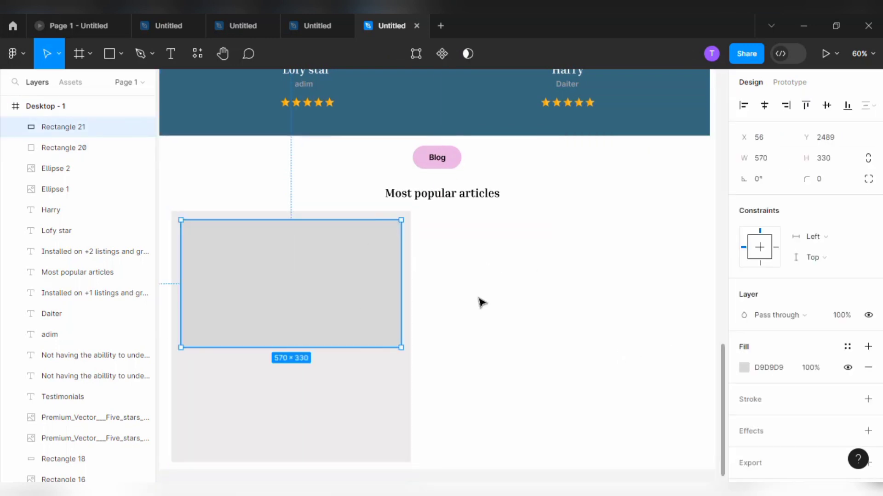
left_click(816, 177)
type("30")
left_click(562, 304)
Step: Fill the rounded rectangle in the article card with the photo of the office team around a computer
left_click(121, 54)
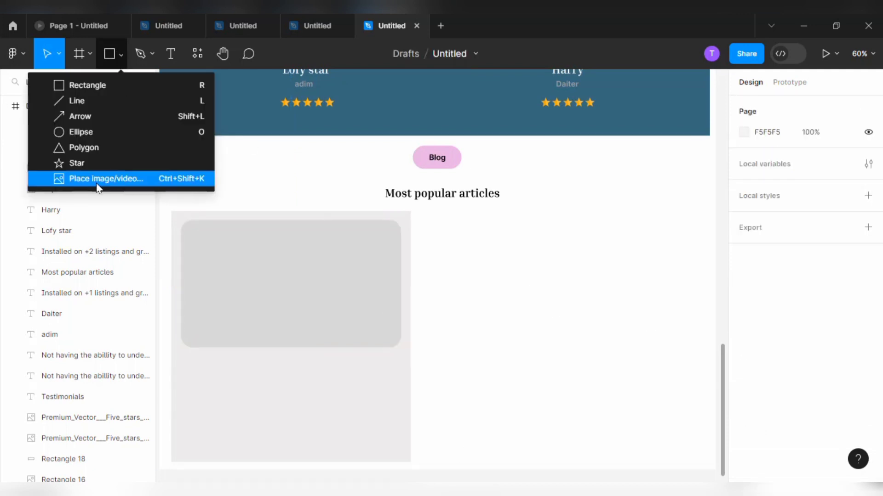
left_click(96, 183)
double_click(321, 218)
left_click(307, 272)
left_click(383, 376)
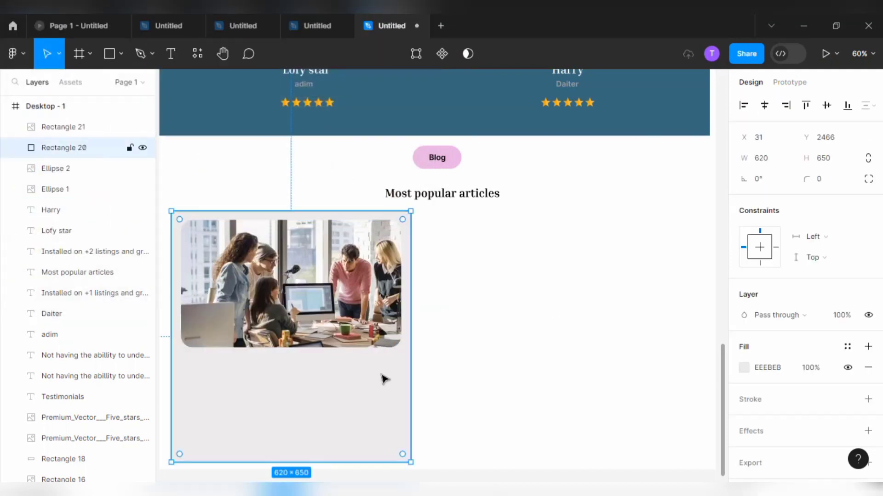
Step: Copy the article card and its team photo to the right side of the frame, level with the originals
left_click_drag(364, 391, 640, 393)
left_click(341, 278)
left_click_drag(340, 278, 617, 279)
Step: Replace the second article card's photo with the "living room wall decor" image
left_click(121, 53)
left_click(126, 180)
double_click(381, 226)
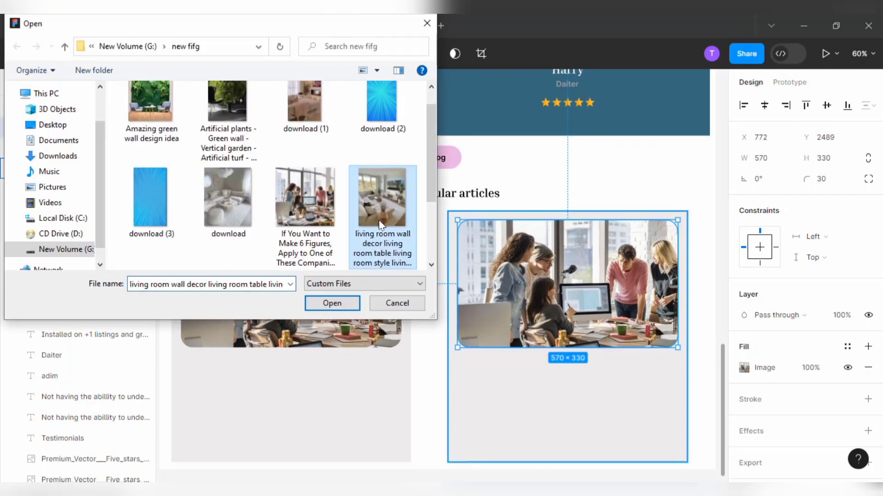
left_click(565, 276)
left_click(571, 182)
left_click_drag(366, 394, 365, 276)
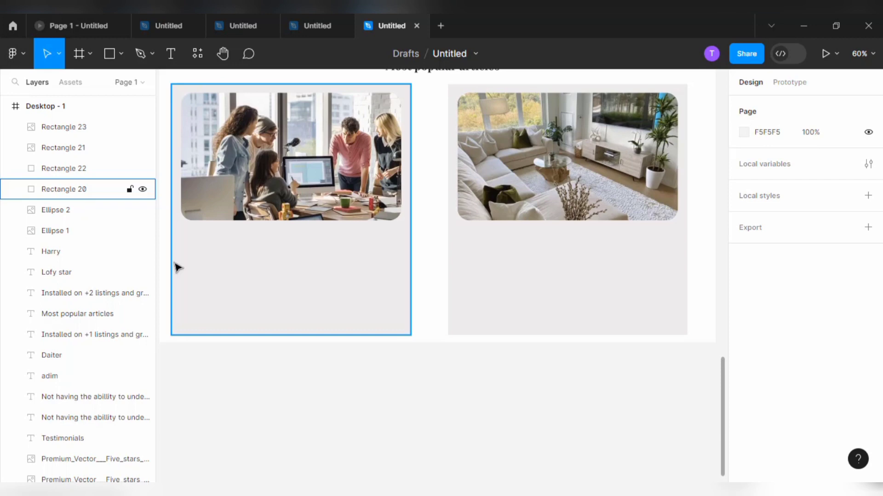
Step: Draw a white pill about 106 by 43 with corner radius 30 over the lower left of the team photo
key("r")
left_click_drag(201, 198, 241, 214)
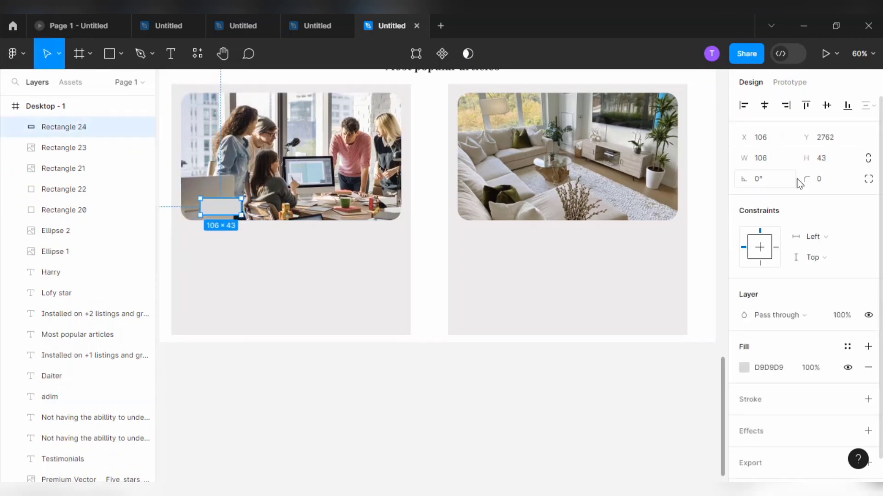
type("30")
key("Return")
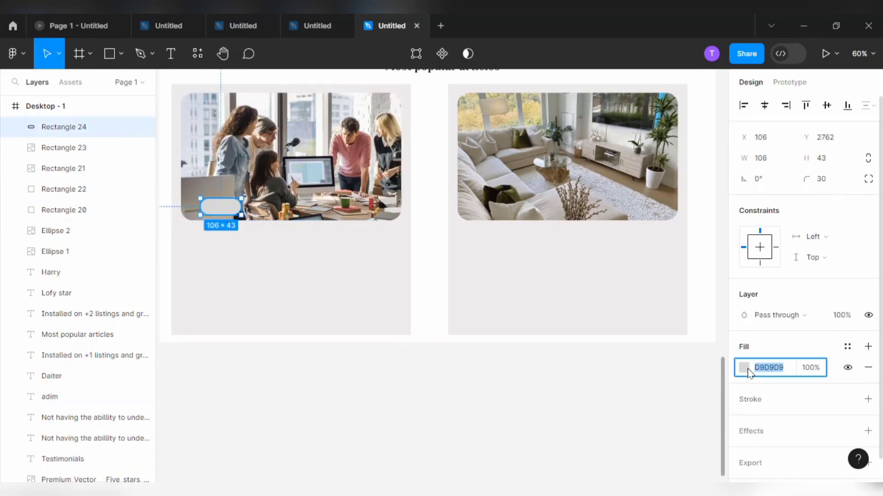
left_click(748, 370)
left_click(591, 415)
Step: Duplicate the white pill to the lower right of the team photo and widen it to about 169
left_click(234, 207)
key("ctrl+d")
left_click_drag(230, 208, 290, 211)
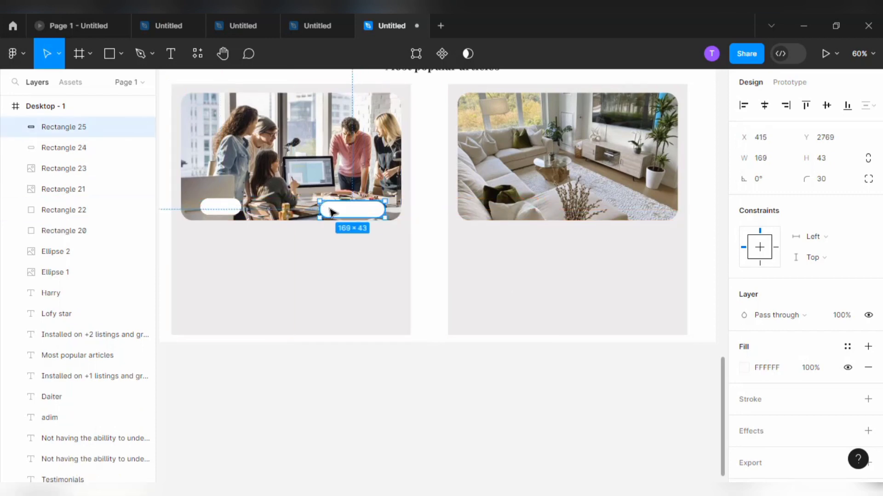
Step: Copy the small white pill to both lower ends of the living room photo, making the right one wider
left_click(221, 207)
key("ctrl+d")
left_click_drag(220, 207, 634, 207)
key("ctrl+d")
left_click(592, 254)
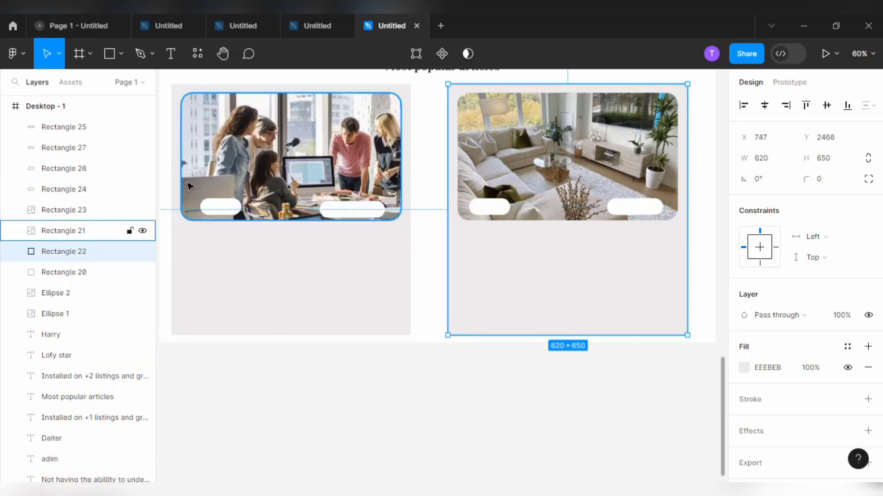
Step: Label the team photo's two pills "Remax" and "killer williams" in bold text at size 20
key("ctrl+v")
left_click(839, 389)
type("20")
key("Return")
left_click_drag(219, 208, 345, 214)
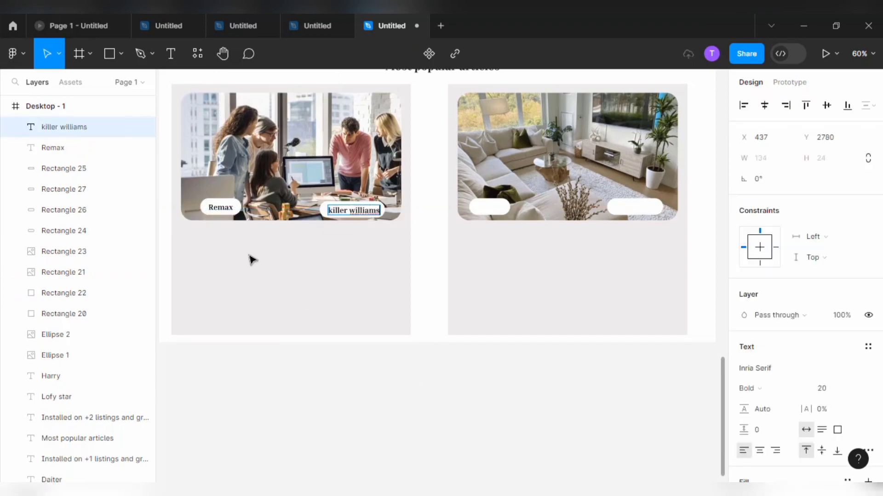
key("Escape")
Step: Copy the "Remax" label onto the living room photo's pills and change the copies to "Tech star" and "jpmorgan"
left_click(224, 210)
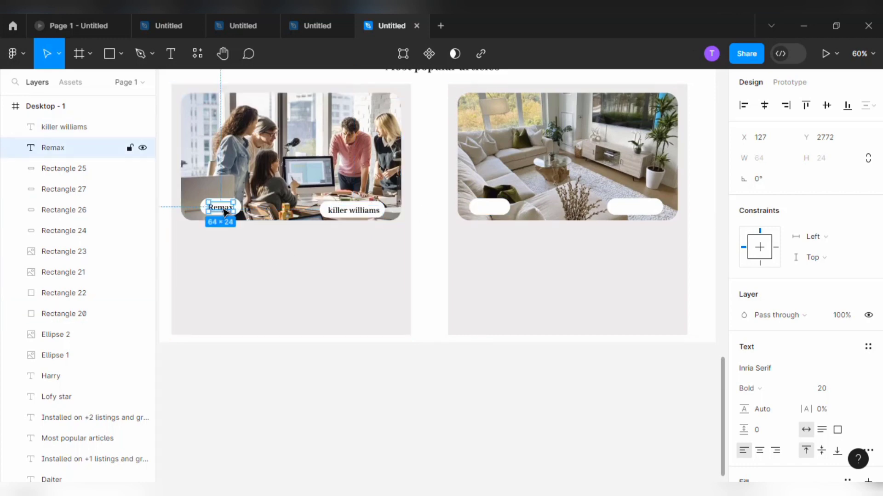
left_click_drag(222, 213, 642, 208)
double_click(488, 216)
key("Escape")
left_click(514, 208)
left_click(505, 208)
left_click(509, 213)
key("Return")
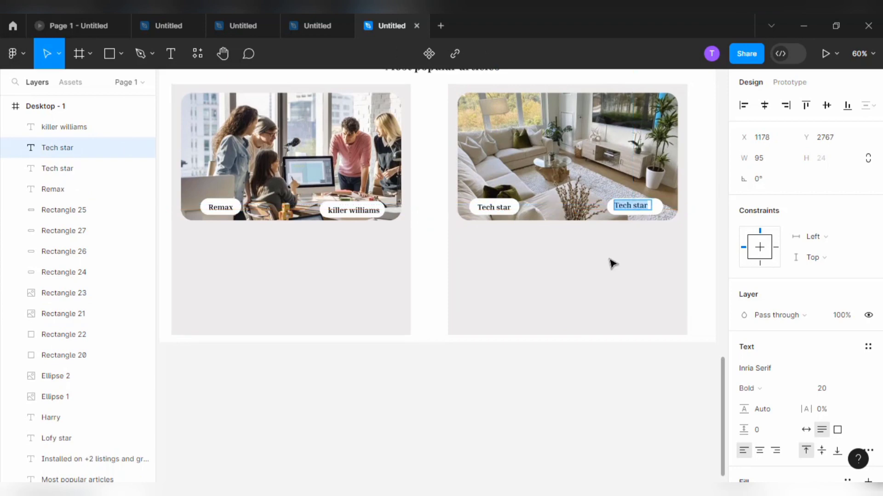
key("Escape")
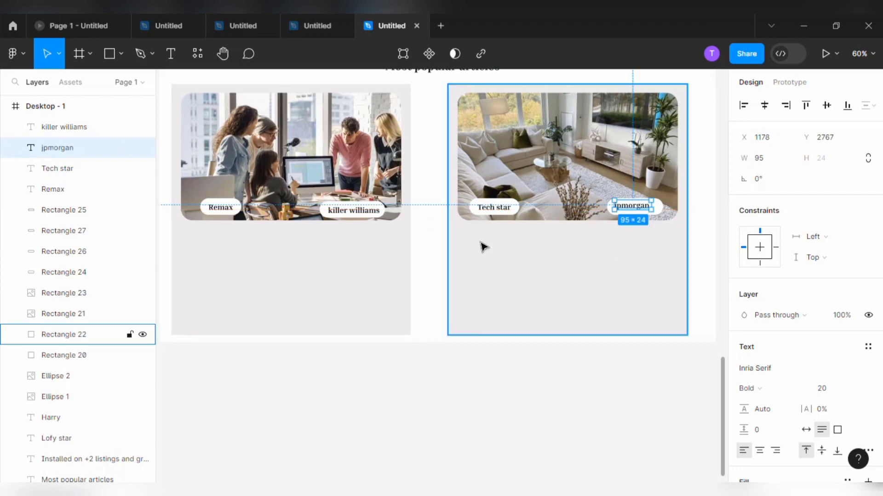
Step: Duplicate the "Remax" label below the team photo, change it to "september 3.2023" and colour it grey 706E6E
left_click(220, 208)
key("ctrl+d")
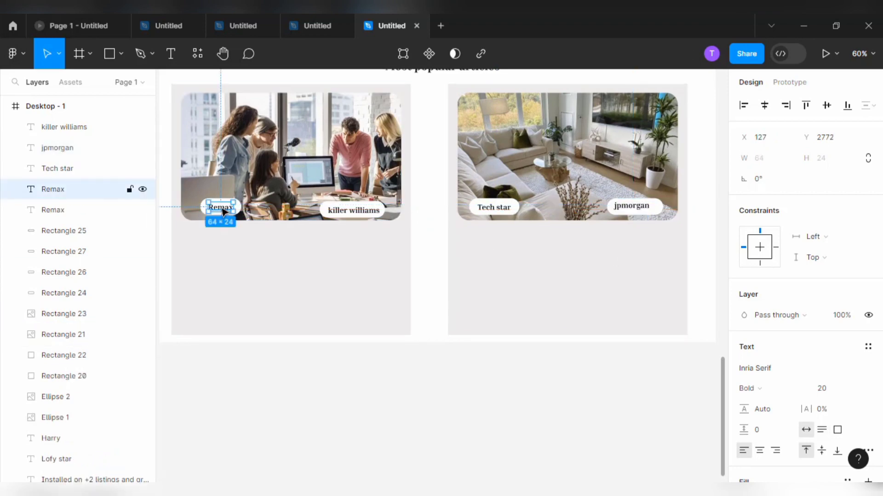
type("september 3.2023")
key("Escape")
scroll(782, 390, "down", 2)
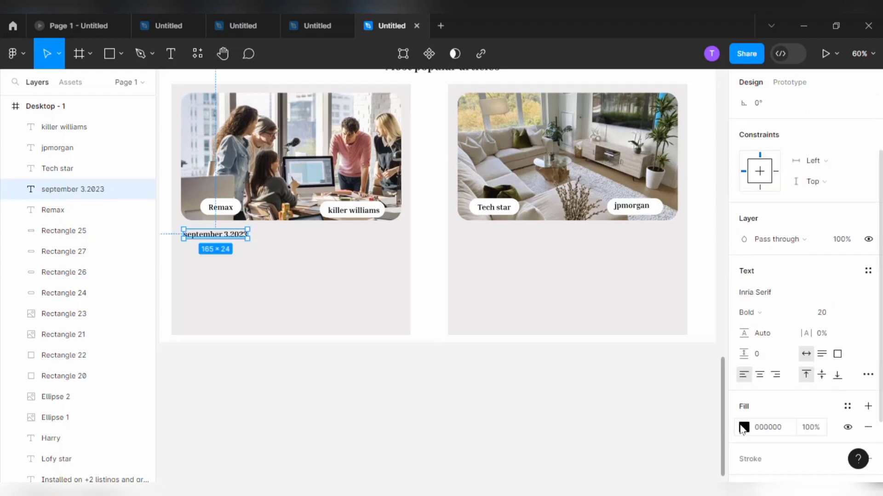
left_click(743, 428)
left_click_drag(577, 301, 575, 242)
left_click(353, 273)
Step: Copy the grey date label below the living room photo and change it to "Agust 8.2023"
left_click(237, 235)
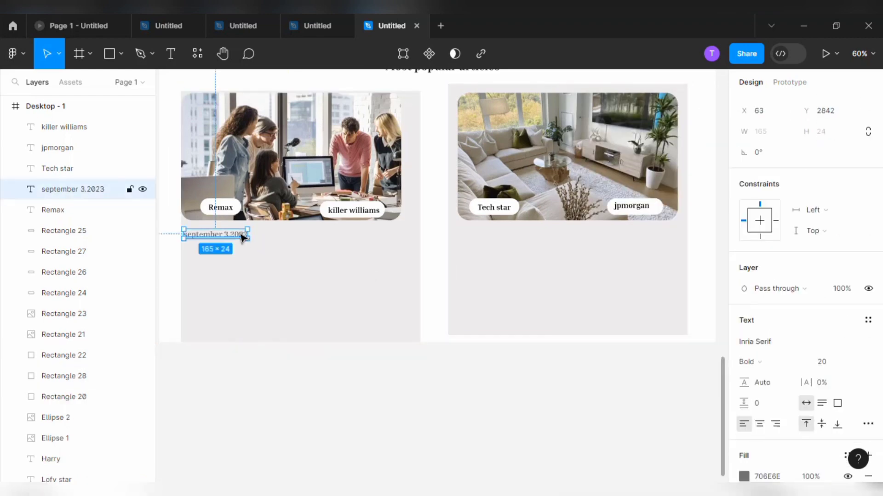
left_click_drag(237, 235, 518, 240)
double_click(518, 239)
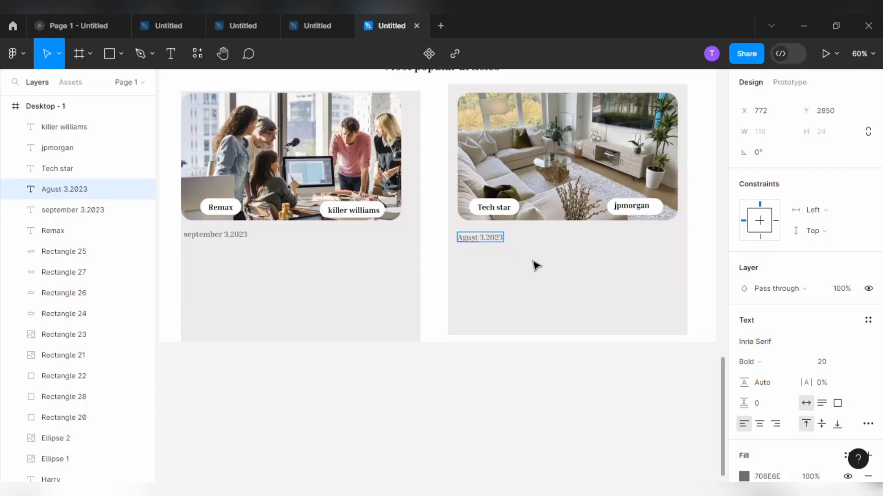
key("Escape")
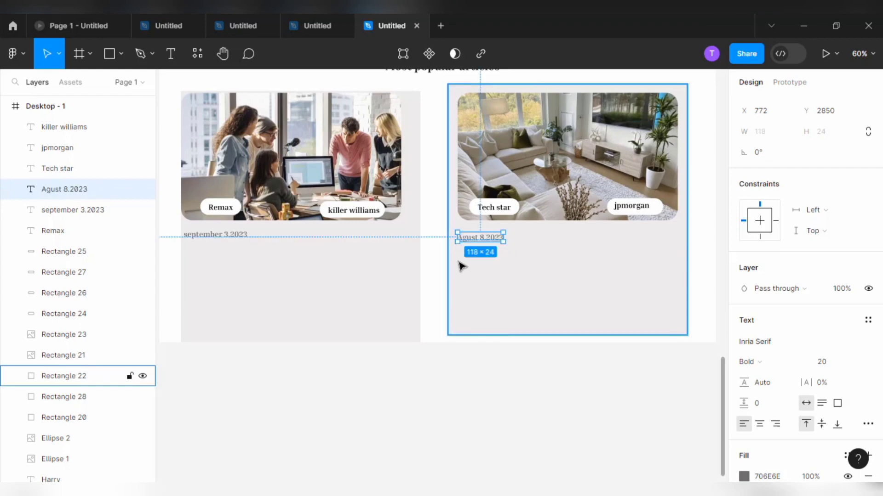
Step: Title the first card "PropTech Solutions and prop Texx partner" and the second, from a copy, "Prop Texx joins techstars LA 2023 cohort"
scroll(430, 108, "up", 1)
left_click(430, 91)
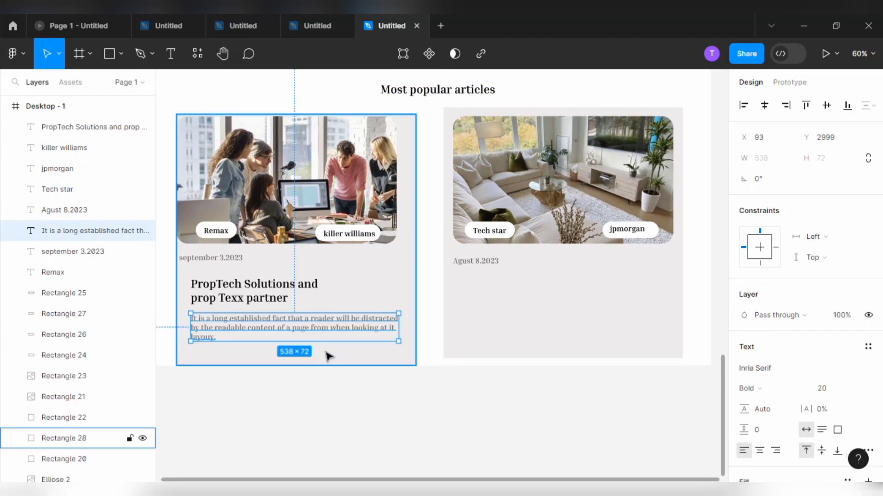
left_click(281, 301)
left_click_drag(280, 301, 542, 302)
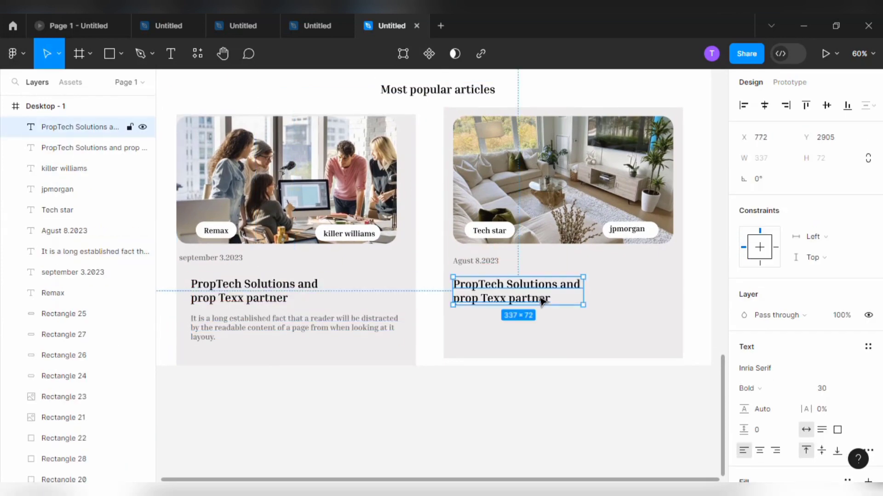
double_click(543, 301)
type("Prop Texx joins techstars LA 2023 cohort")
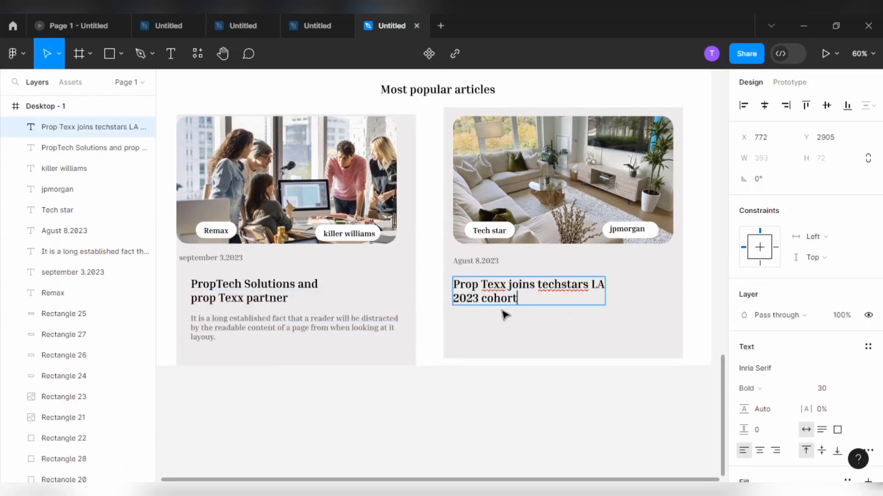
Step: Copy the first card's grey description paragraph under the second card's heading
left_click(433, 336)
left_click(346, 333)
left_click_drag(346, 333, 610, 332)
Step: Add a read-more label below the first card's paragraph and draw an arrow about 39 long beside it
left_click(170, 54)
left_click(191, 354)
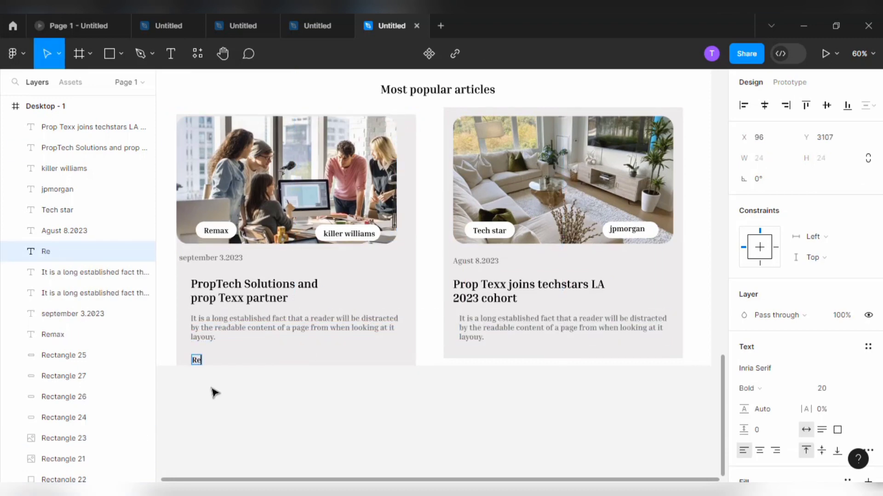
left_click(121, 54)
left_click(138, 110)
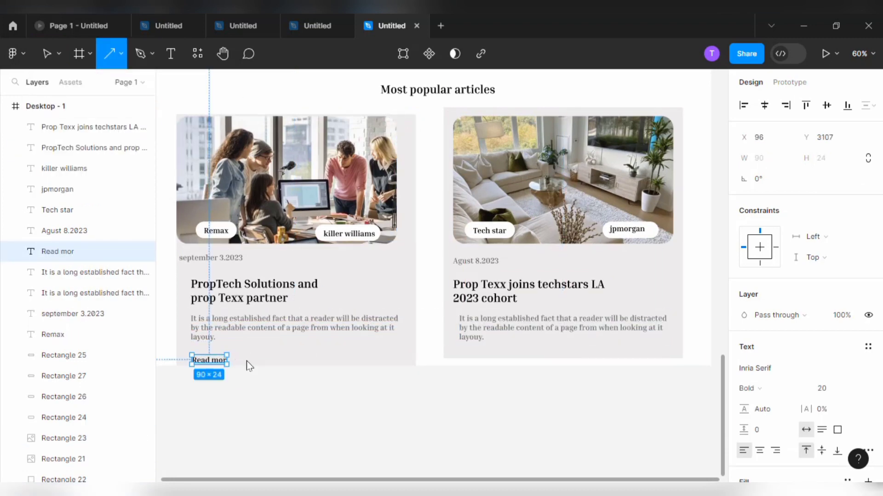
left_click_drag(231, 359, 245, 351)
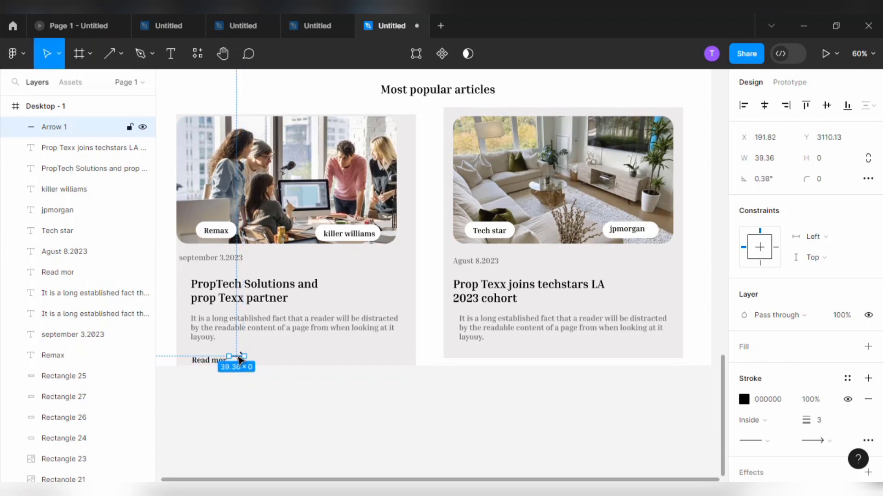
Step: Colour the first card's link label blue 0091E2 and complete its wording as "Read more"
left_click(221, 361)
scroll(754, 391, "down", 2)
left_click(744, 402)
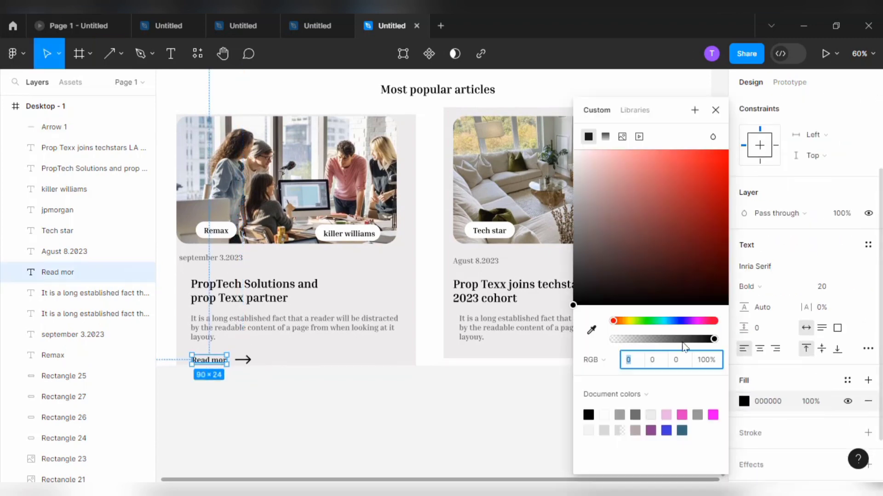
left_click_drag(641, 280, 635, 196)
left_click_drag(618, 321, 669, 321)
left_click_drag(634, 197, 728, 167)
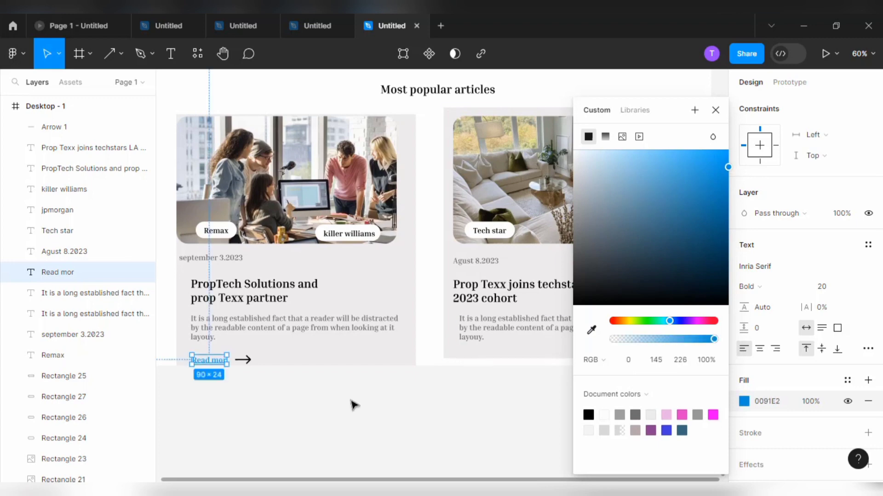
left_click(214, 373)
Step: Copy the blue "Read more" label and its arrow below the second card's paragraph
left_click_drag(218, 362, 486, 352)
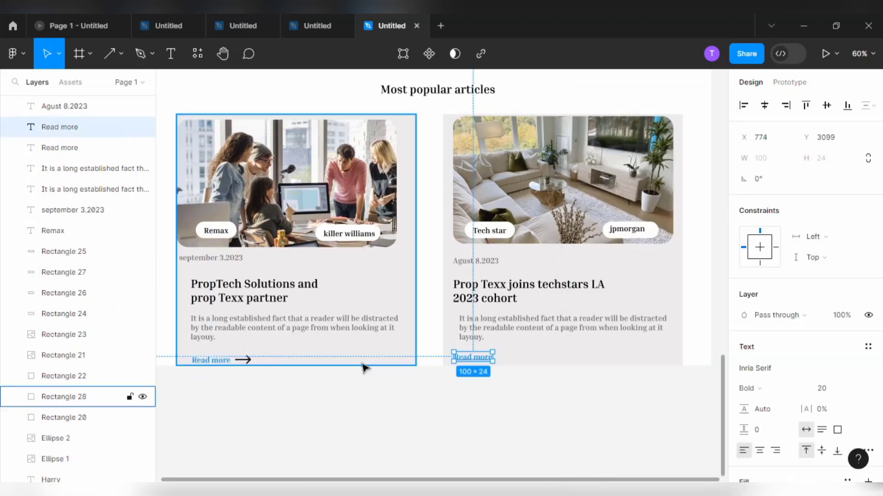
left_click(243, 360)
left_click_drag(242, 360, 517, 360)
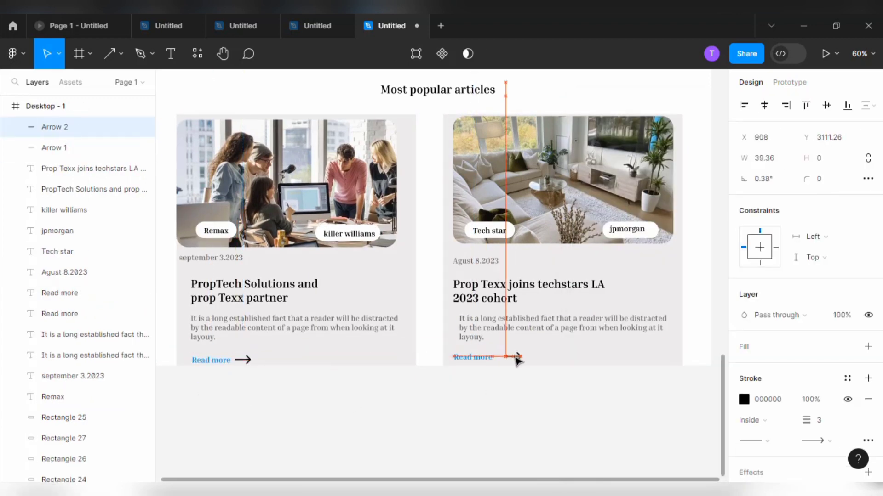
left_click(469, 416)
Step: Extend the desktop frame's lower edge below the article cards to a height of about 3206
left_click_drag(412, 183, 414, 301)
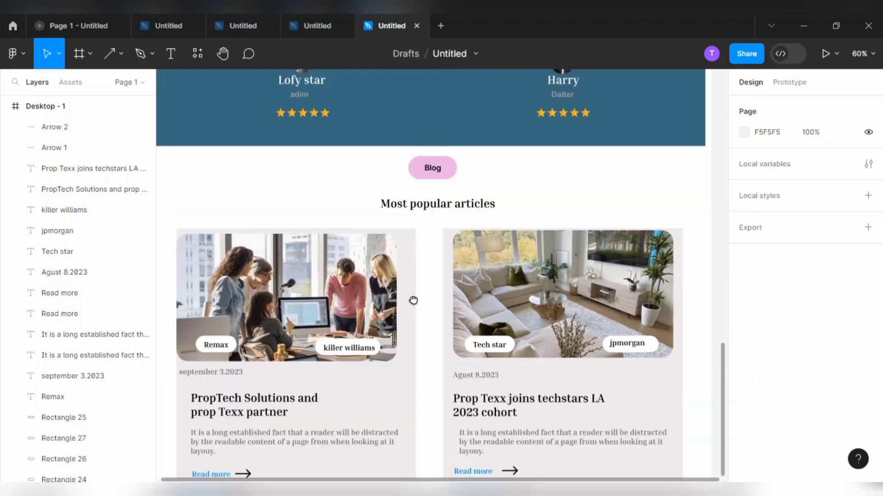
left_click_drag(391, 138, 413, 391)
left_click_drag(349, 191, 358, 414)
left_click(227, 224)
left_click_drag(431, 354, 444, 138)
scroll(452, 391, "down", 15)
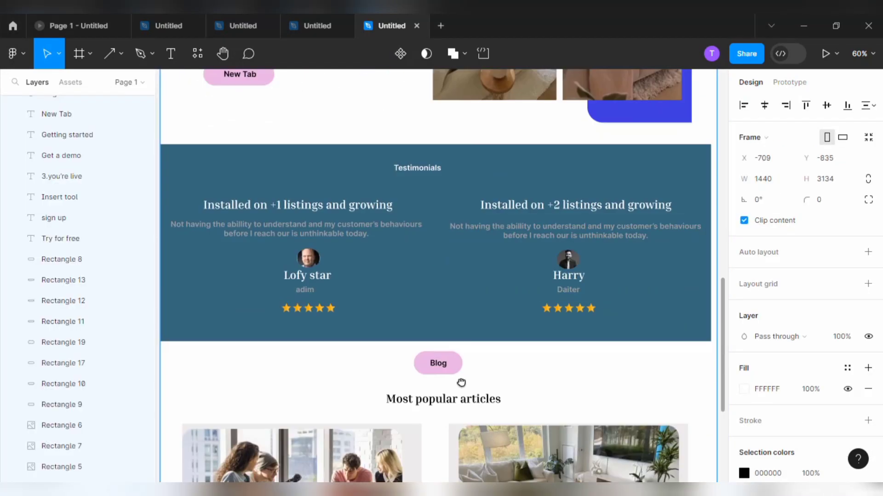
left_click_drag(448, 330, 448, 354)
Step: Draw a footer rectangle about 1429 by 72 along the bottom of the frame, directly below the article cards
left_click(120, 54)
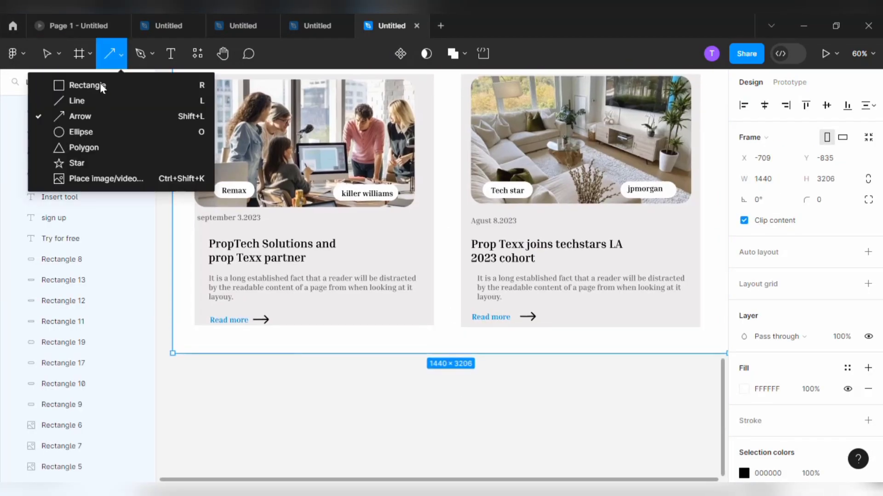
left_click(103, 86)
mouse_move(173, 330)
left_mouse_down()
mouse_move(719, 356)
mouse_move(695, 354)
left_mouse_up()
mouse_move(555, 344)
left_mouse_down()
mouse_move(611, 349)
mouse_move(588, 337)
left_mouse_up()
left_click_drag(531, 336, 522, 346)
left_click_drag(311, 317, 312, 320)
left_click_drag(237, 314, 265, 309)
left_click(270, 379)
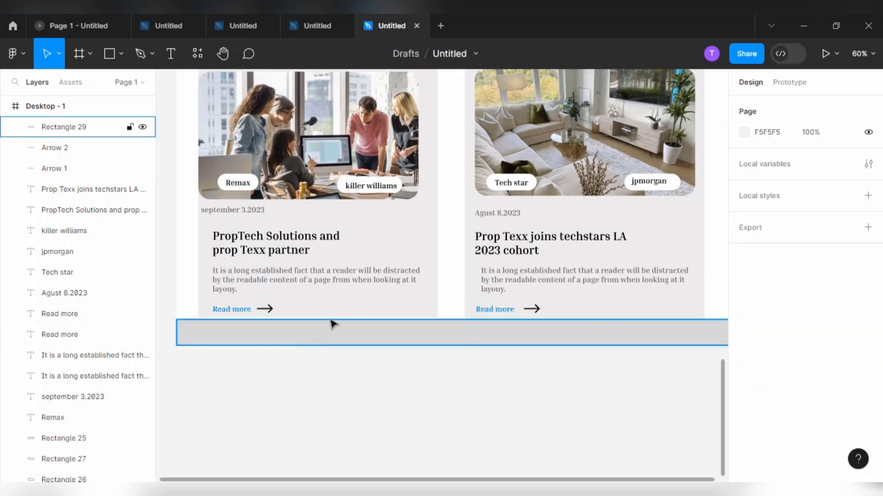
left_click(331, 321)
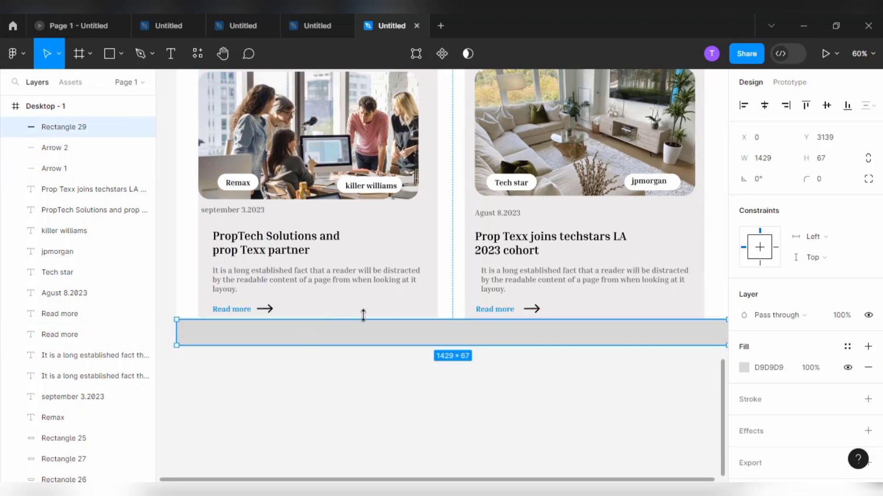
left_click_drag(363, 316, 363, 314)
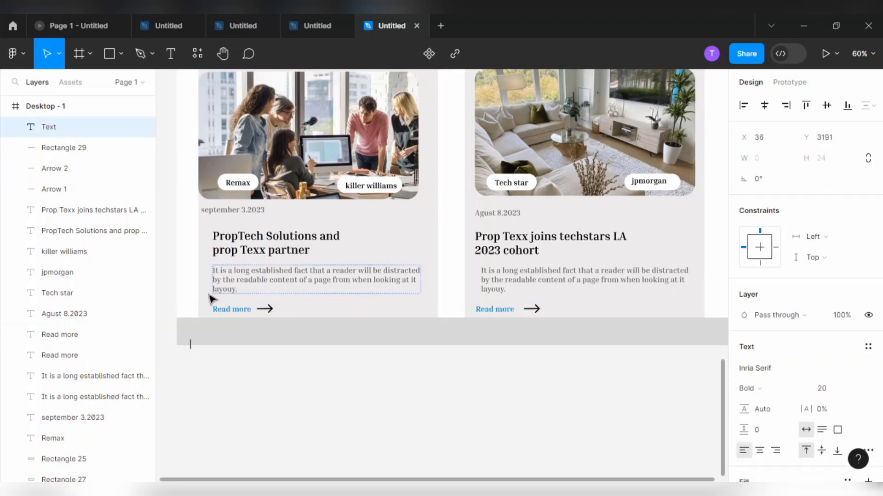
Step: Add the text "UIX DRAW" at the left end of the footer rectangle
key("Escape")
key("t")
left_click(186, 335)
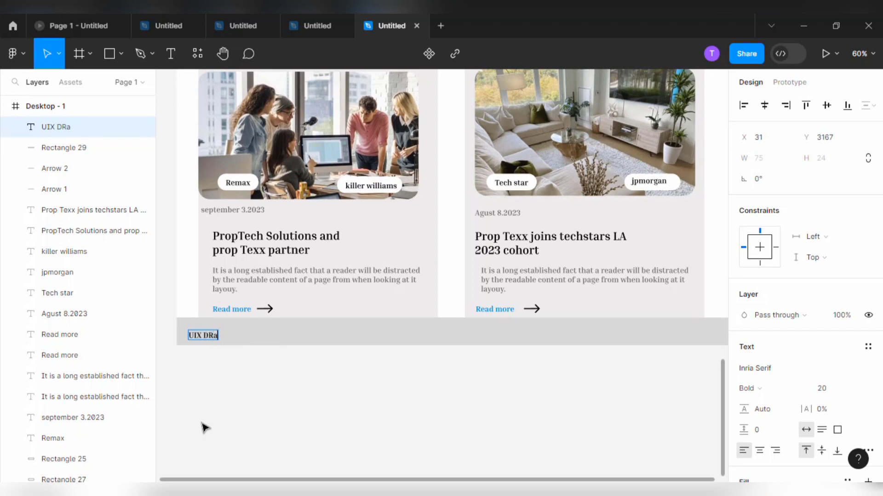
Step: Fill the footer rectangle with a light purple colour
left_click(413, 332)
left_click(743, 367)
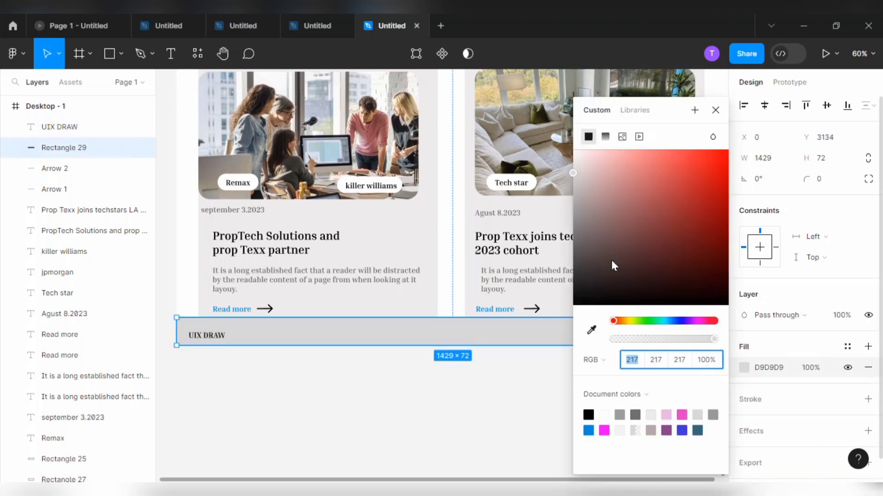
left_click_drag(611, 260, 641, 219)
left_click_drag(621, 324, 684, 322)
left_click(647, 175)
Step: Duplicate the footer's "UIX DRAW" text toward the right side of the footer and change it to "COPPY RIGHT"
left_click(207, 337)
key("ctrl+d")
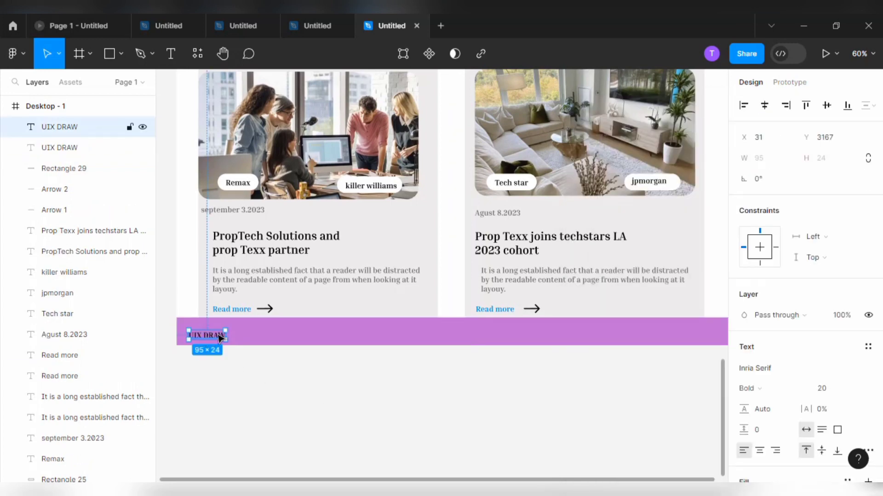
left_click_drag(211, 337, 579, 337)
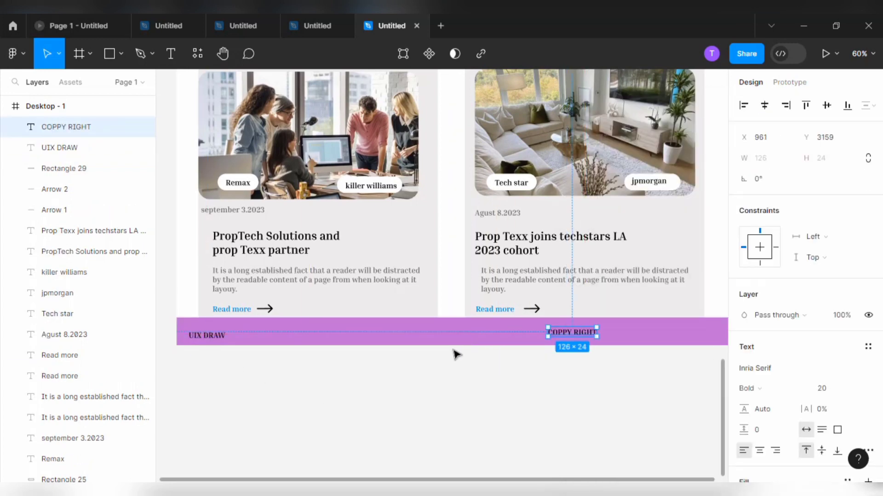
Step: Copy the "UIX DRAW" text to the footer's right end and nudge the original up slightly
left_click(218, 338)
key("ctrl+d")
left_click_drag(218, 338, 706, 335)
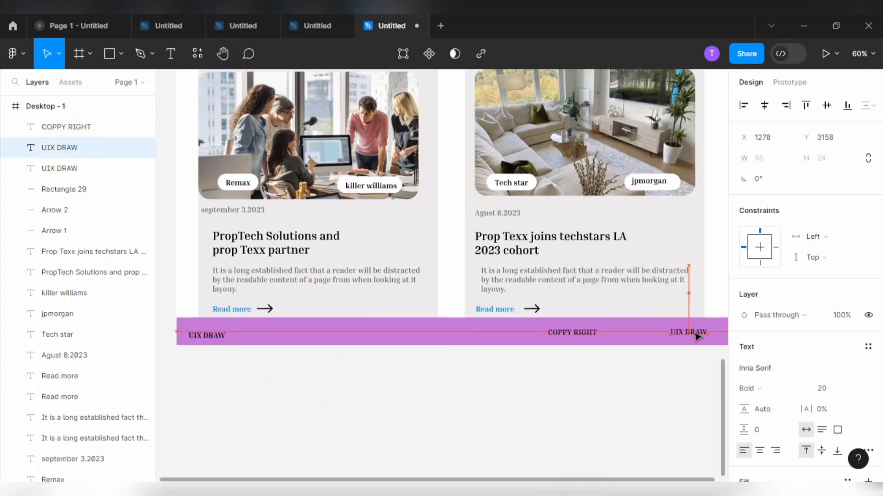
left_click_drag(205, 335, 205, 333)
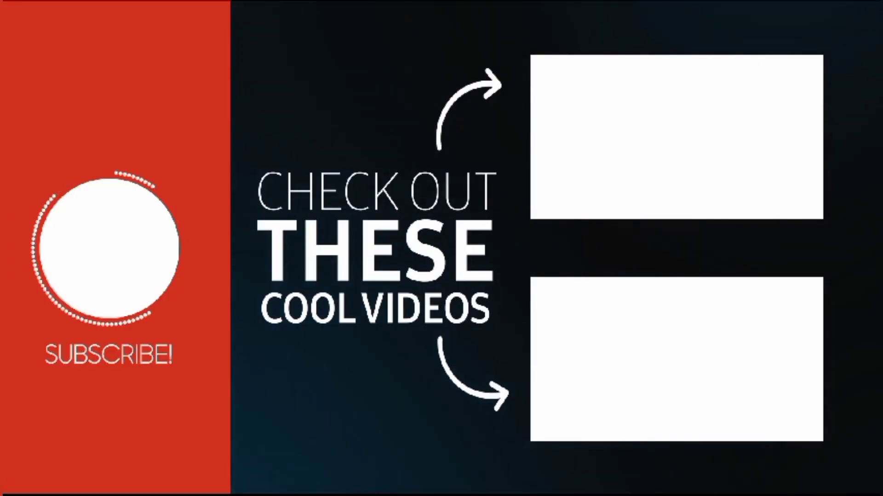